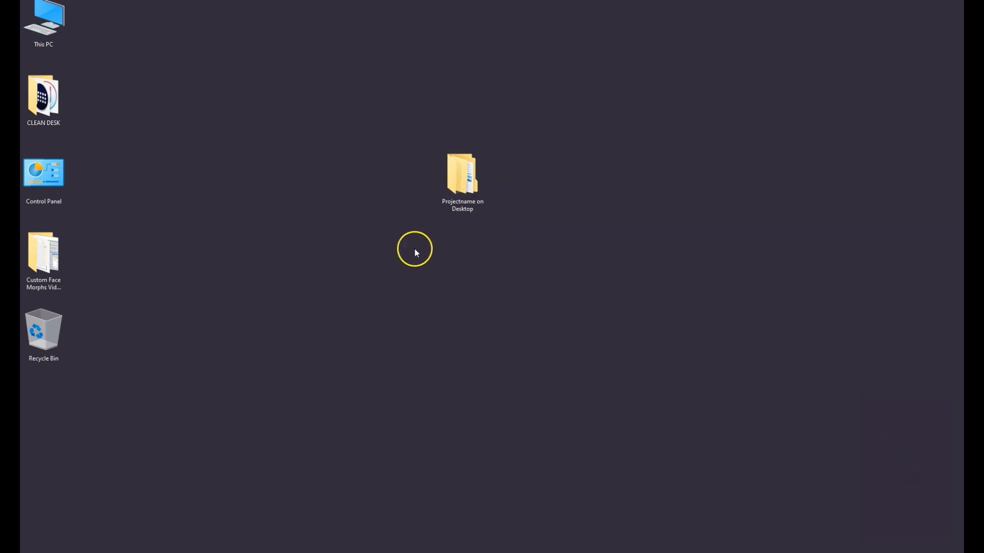
Review the Runtime, Libraries, Pose and your_artist_name folder levels inside Projectname on Desktop, and move the project folder aside on the desktop
{"action": "double_click", "coordinate": [463, 187]}
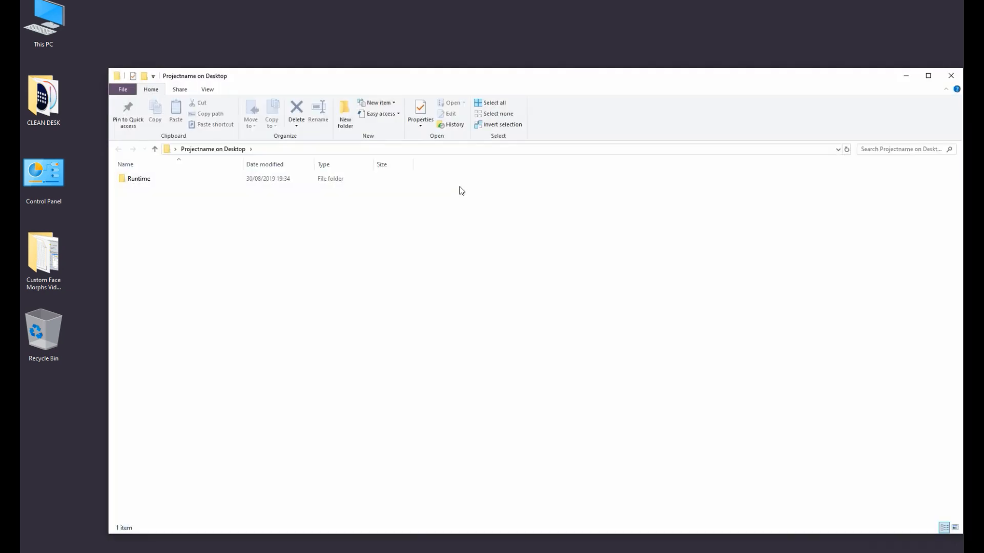
{"action": "double_click", "coordinate": [137, 179]}
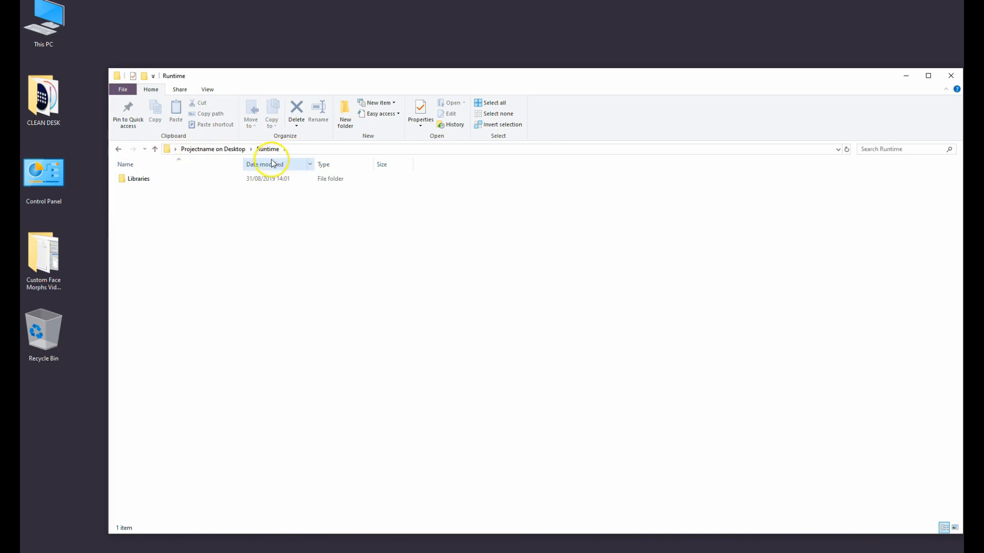
{"action": "double_click", "coordinate": [137, 180]}
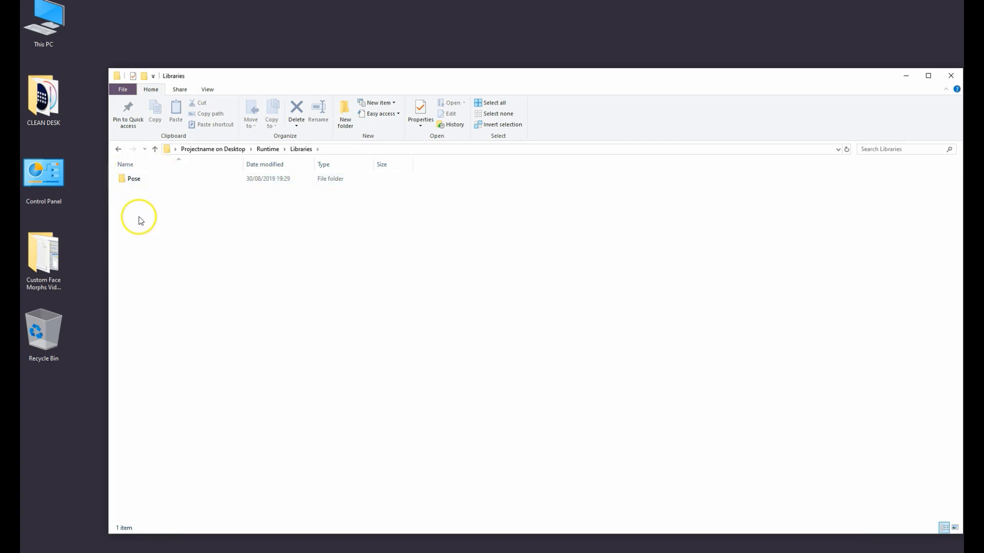
{"action": "double_click", "coordinate": [134, 180]}
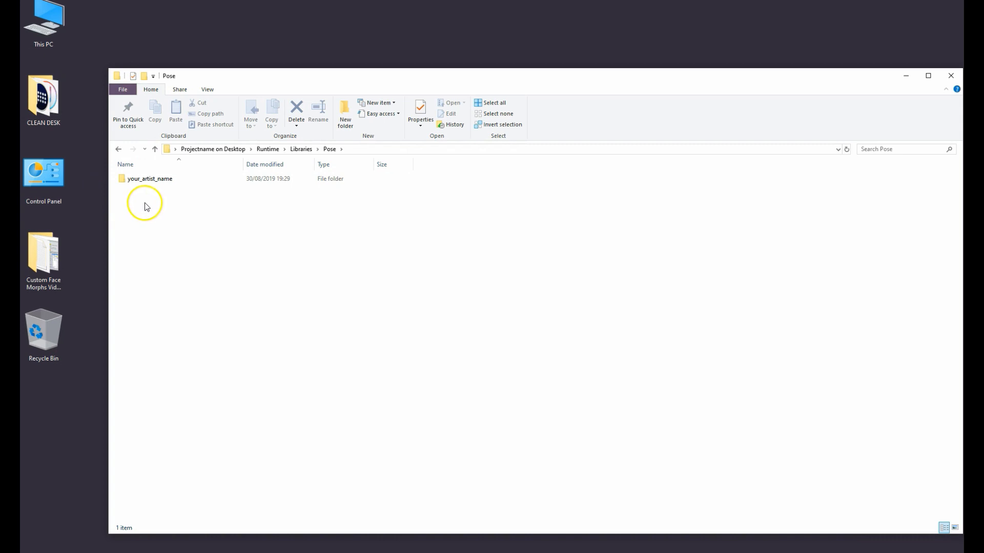
{"action": "left_click", "coordinate": [157, 183]}
{"action": "double_click", "coordinate": [157, 182]}
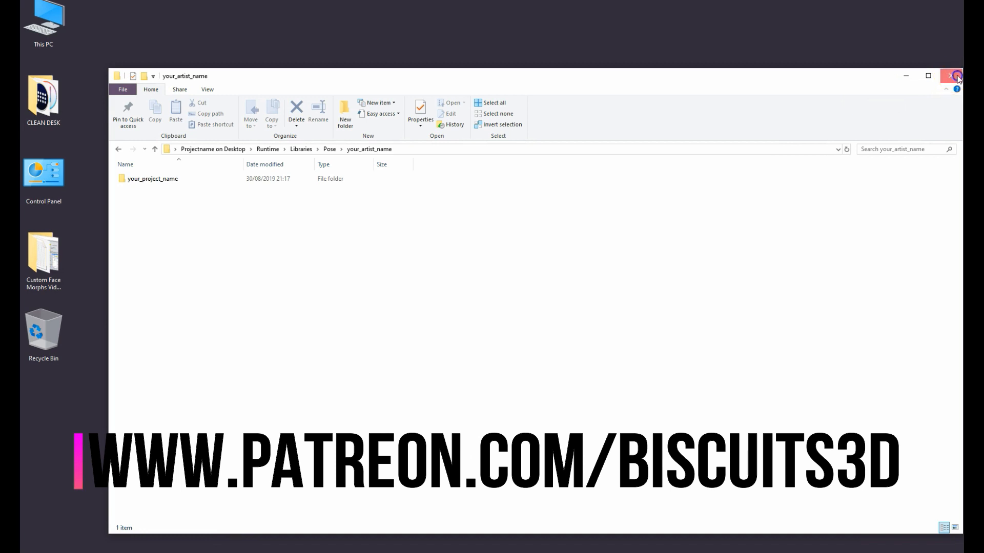
{"action": "left_click", "coordinate": [951, 77]}
{"action": "left_click_drag", "start_coordinate": [444, 188], "coordinate": [163, 149]}
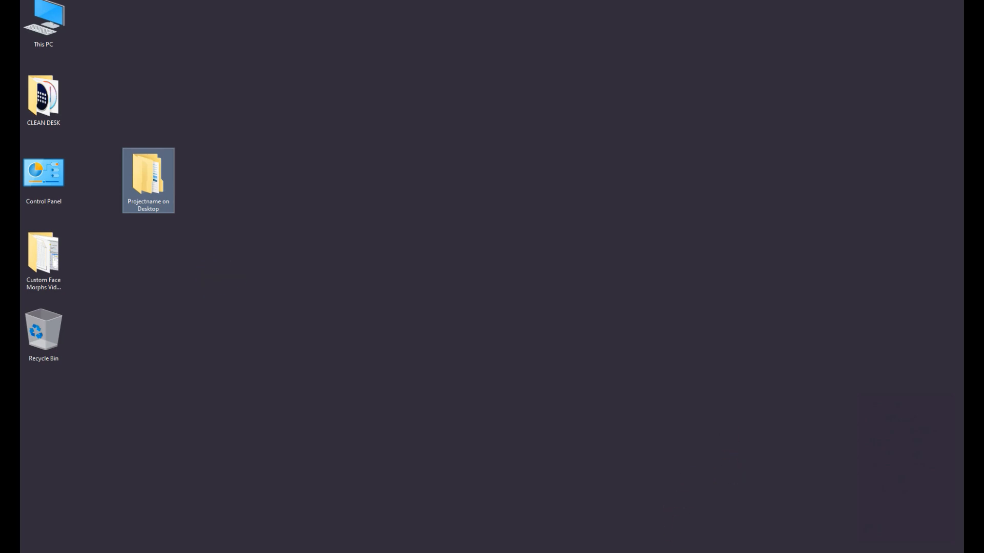
Switch to Poser with the Victoria4 scene and open the Library window
{"action": "left_click", "coordinate": [708, 552]}
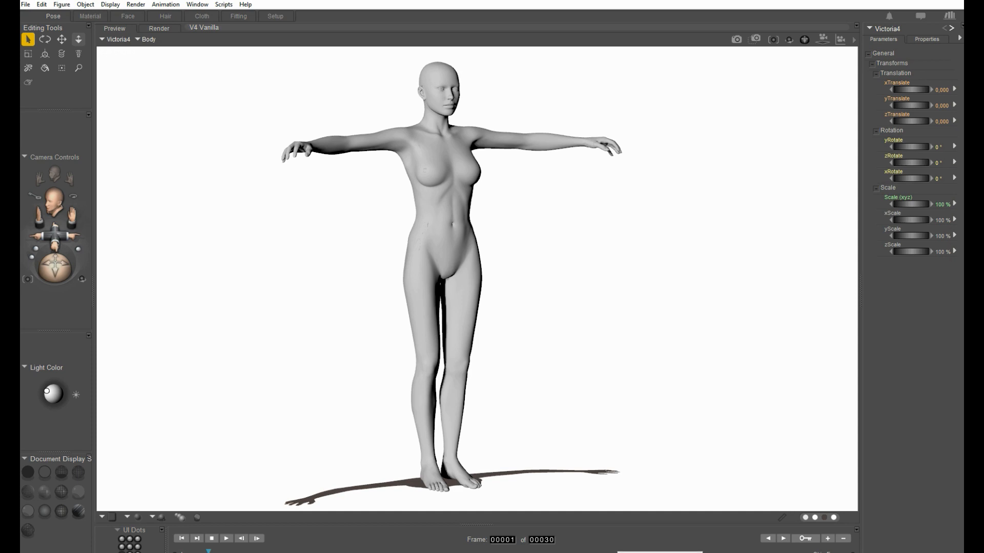
{"action": "left_click", "coordinate": [202, 5]}
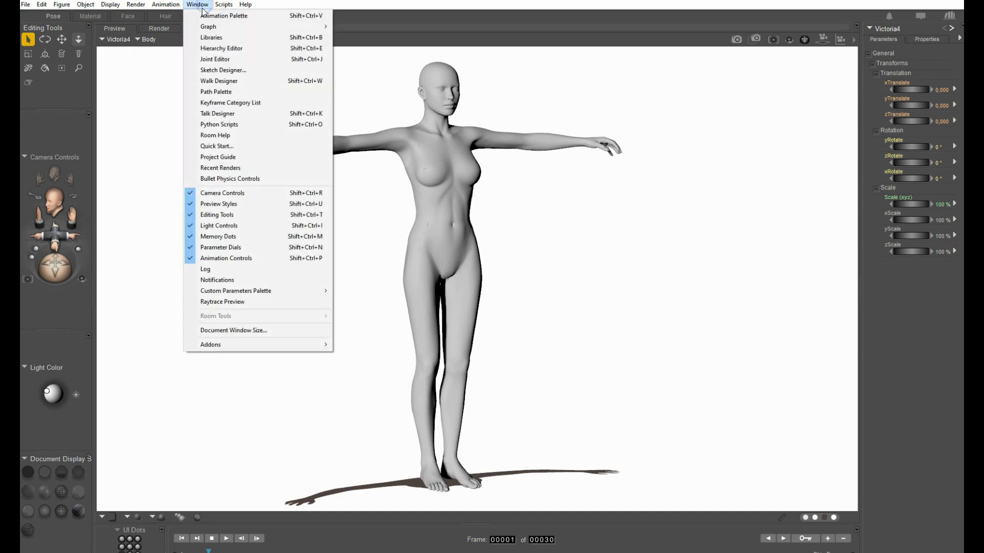
{"action": "left_click", "coordinate": [218, 38]}
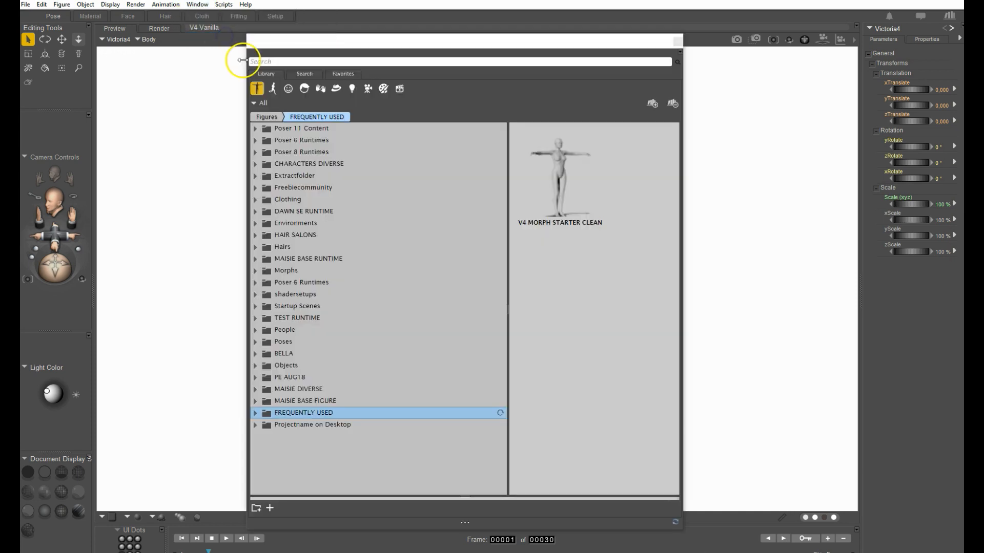
Try to add the Projectname on Desktop folder as a library runtime, and move the Library window away from the scene
{"action": "left_click", "coordinate": [653, 105]}
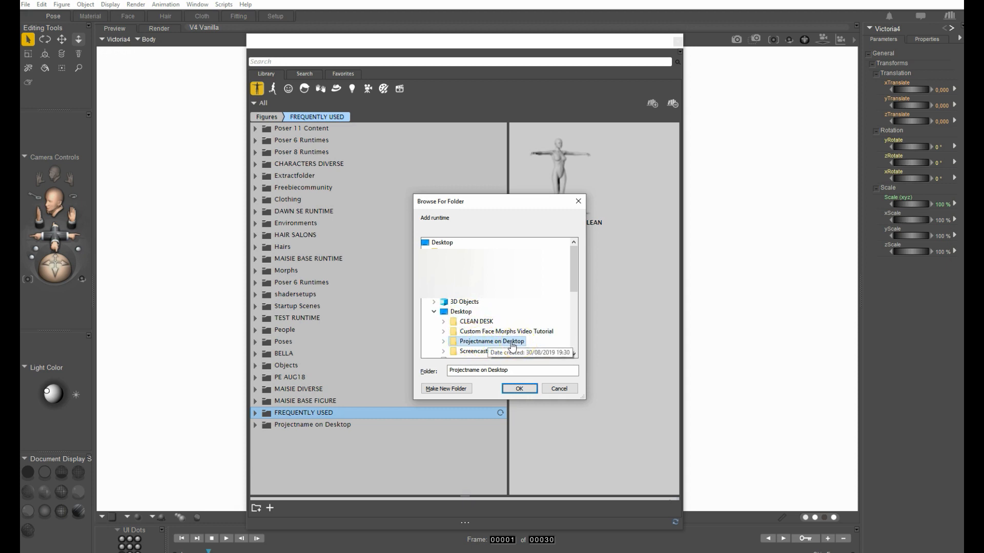
{"action": "left_click", "coordinate": [578, 201]}
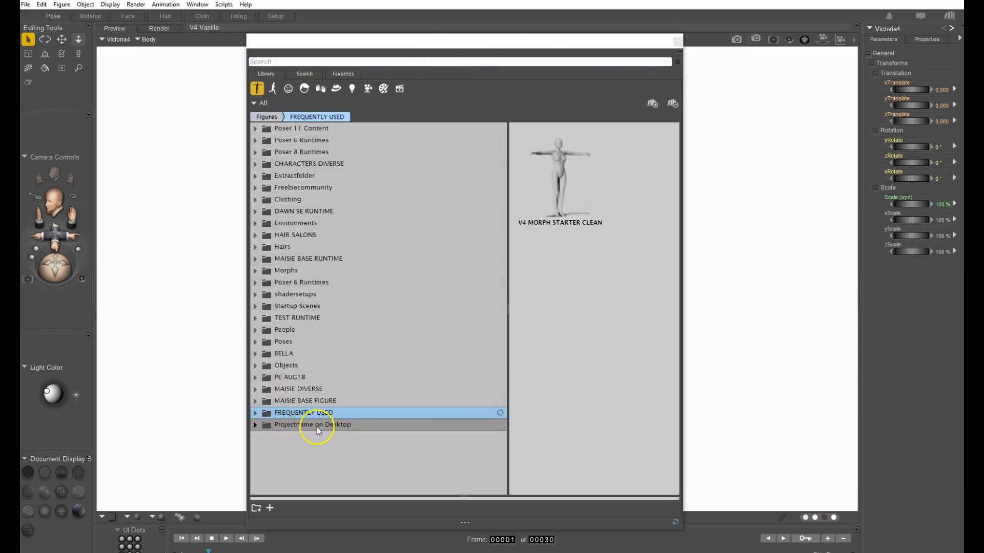
{"action": "left_click", "coordinate": [317, 41]}
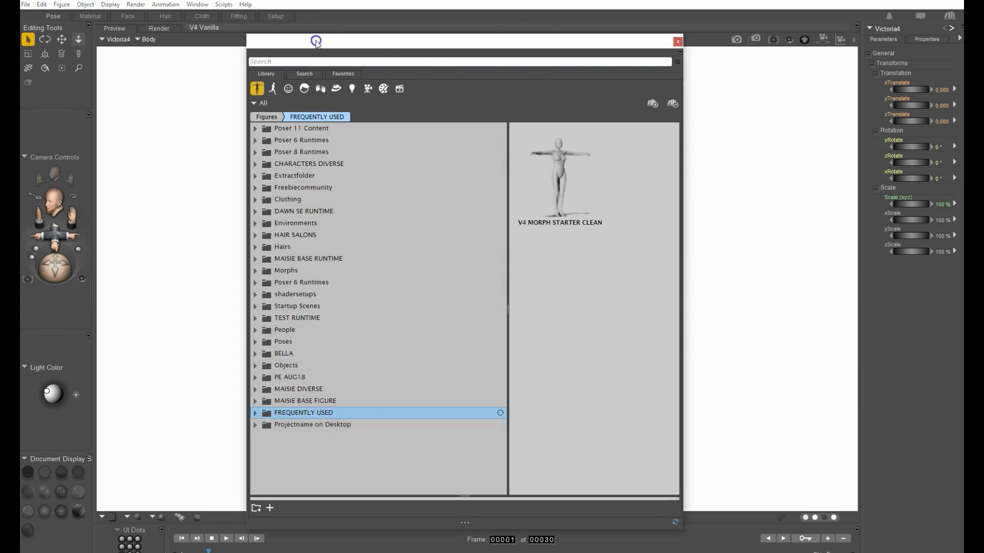
{"action": "left_click_drag", "start_coordinate": [316, 41], "coordinate": [21, 51]}
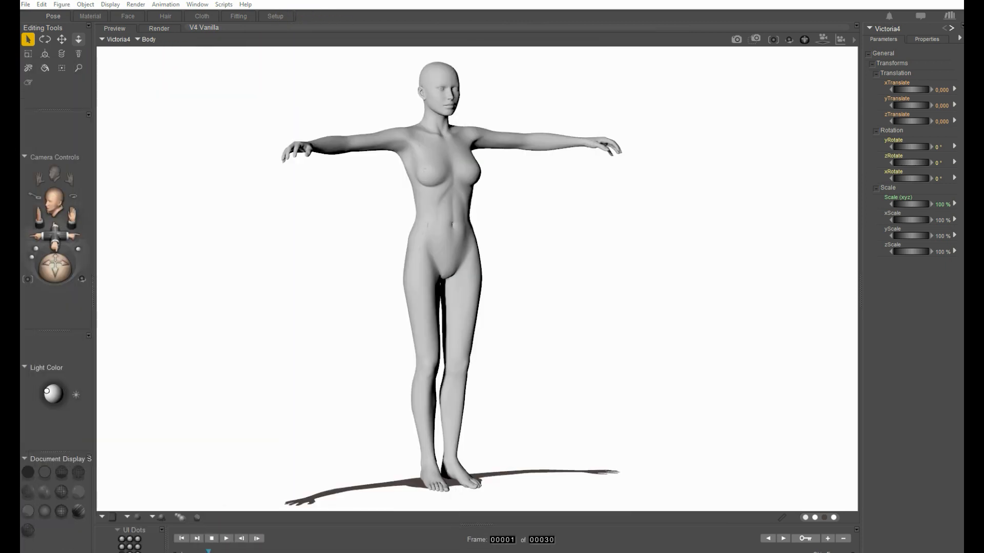
Check in the miscellaneous general preferences that file compression is off and external binary morph targets are used
{"action": "left_click", "coordinate": [42, 4]}
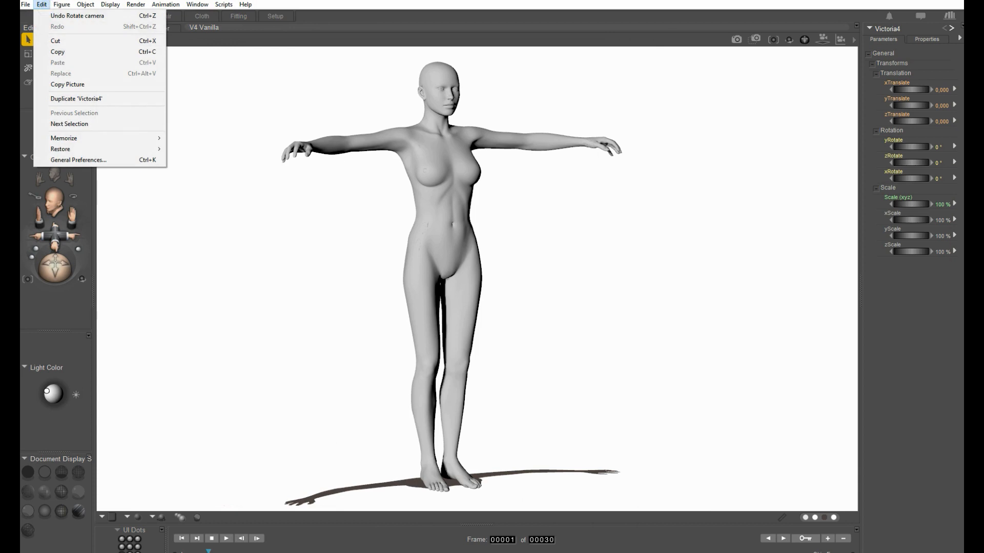
{"action": "left_click", "coordinate": [115, 162]}
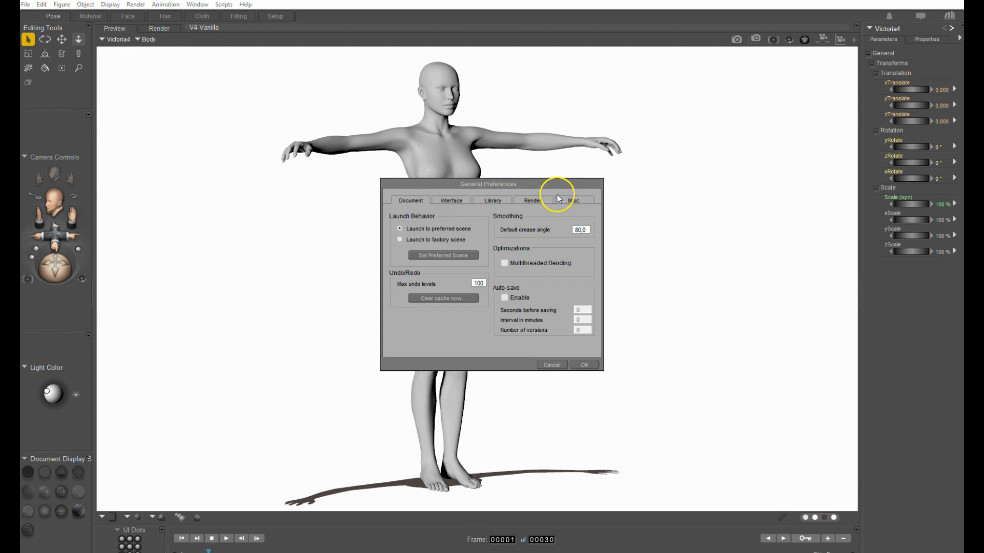
{"action": "left_click", "coordinate": [576, 201]}
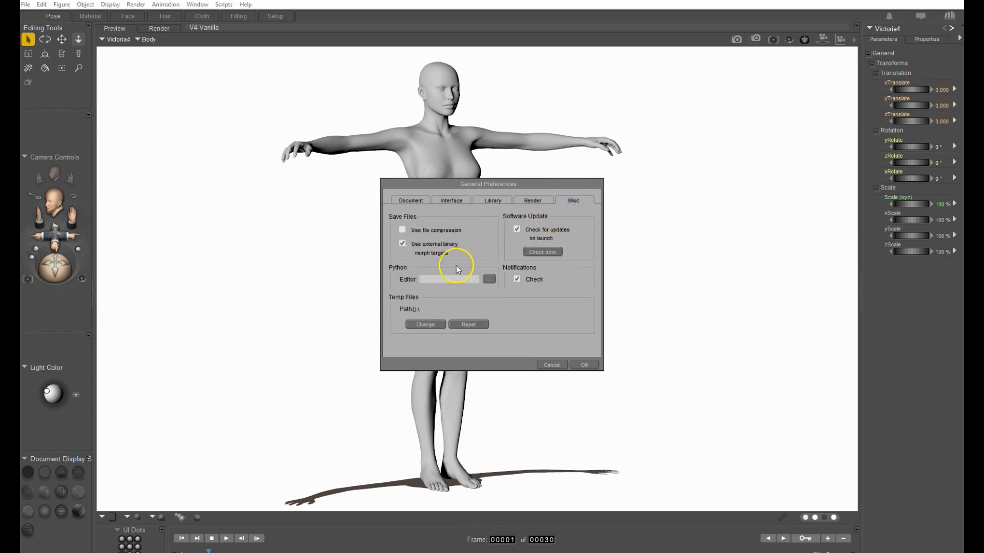
{"action": "left_click", "coordinate": [402, 244]}
{"action": "left_click", "coordinate": [402, 244]}
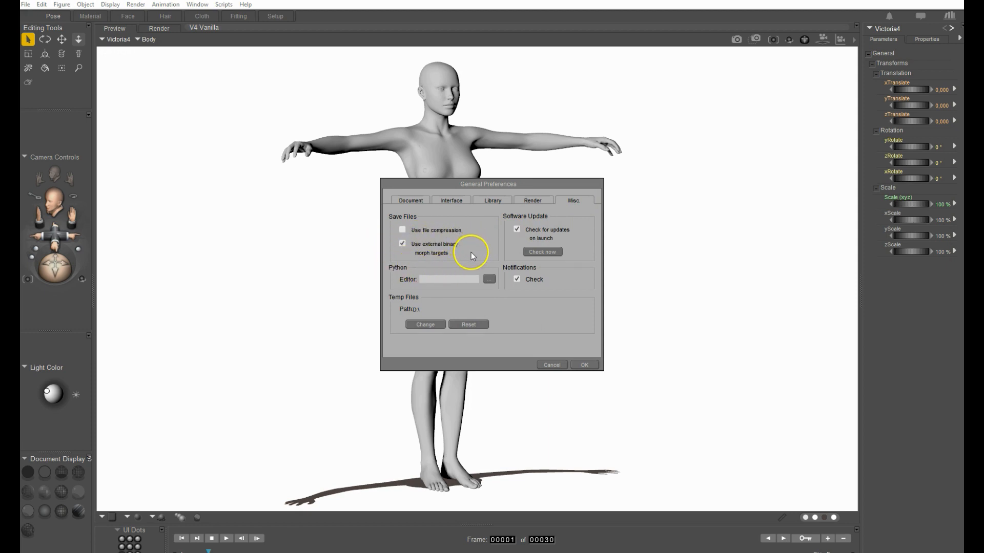
{"action": "left_click", "coordinate": [585, 365]}
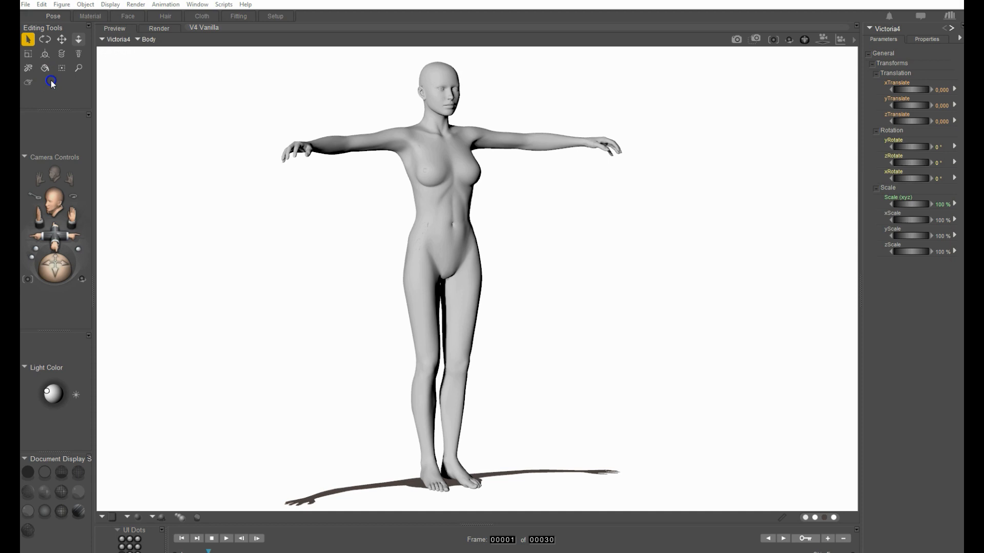
Inspect the properties of Victoria4's body and return to its transform parameters
{"action": "left_click_drag", "start_coordinate": [51, 80], "coordinate": [566, 49]}
{"action": "mouse_move", "coordinate": [804, 41]}
{"action": "left_mouse_down"}
{"action": "mouse_move", "coordinate": [764, 42]}
{"action": "mouse_move", "coordinate": [798, 39]}
{"action": "left_mouse_up"}
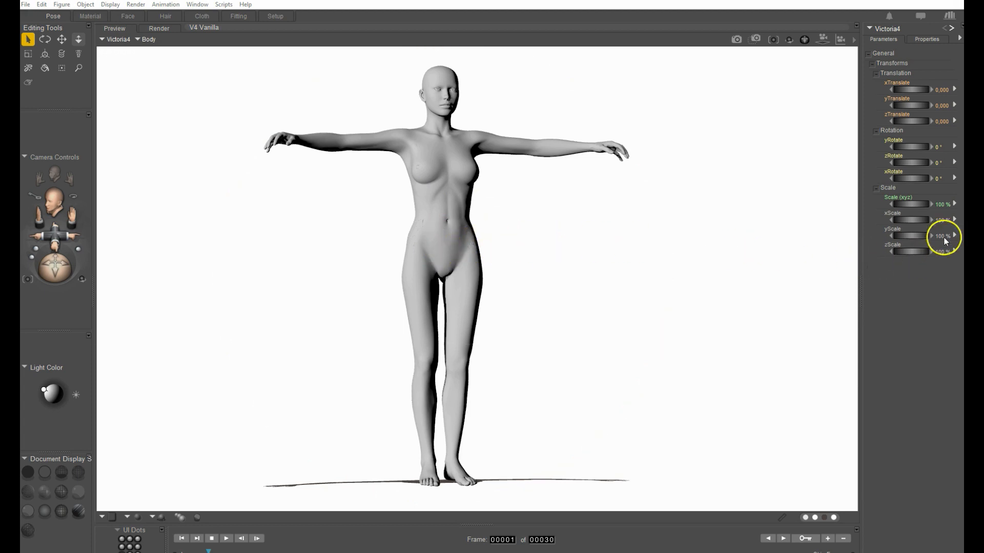
{"action": "left_click", "coordinate": [926, 40]}
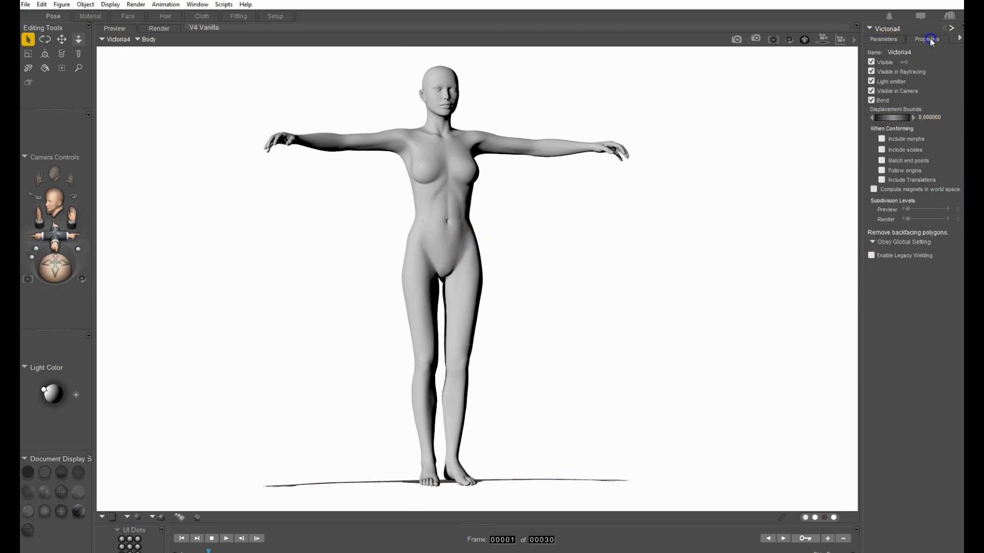
{"action": "left_click", "coordinate": [893, 40]}
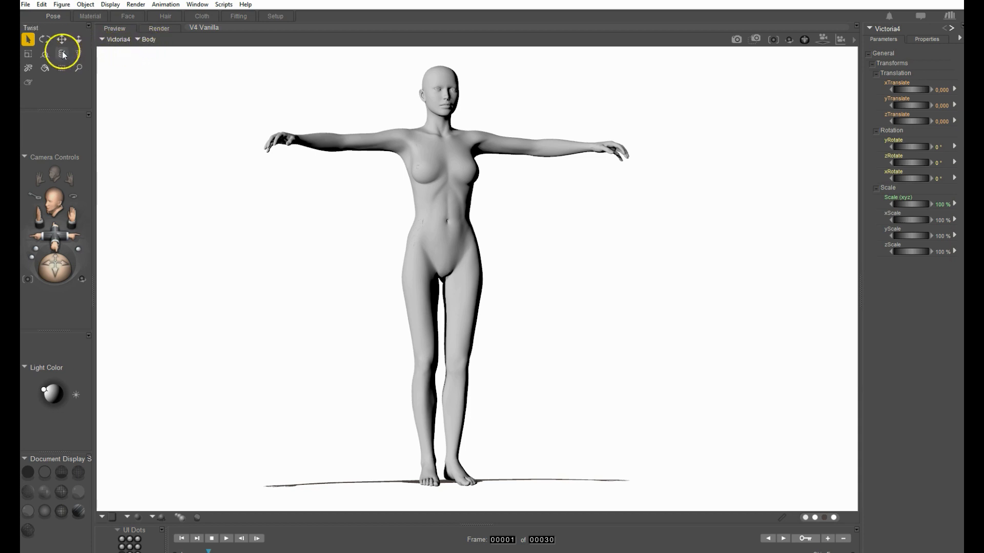
Export the unposed Victoria4 figure mesh to ZBrush through GoZ, with polygons grouped by body part
{"action": "left_click", "coordinate": [62, 5]}
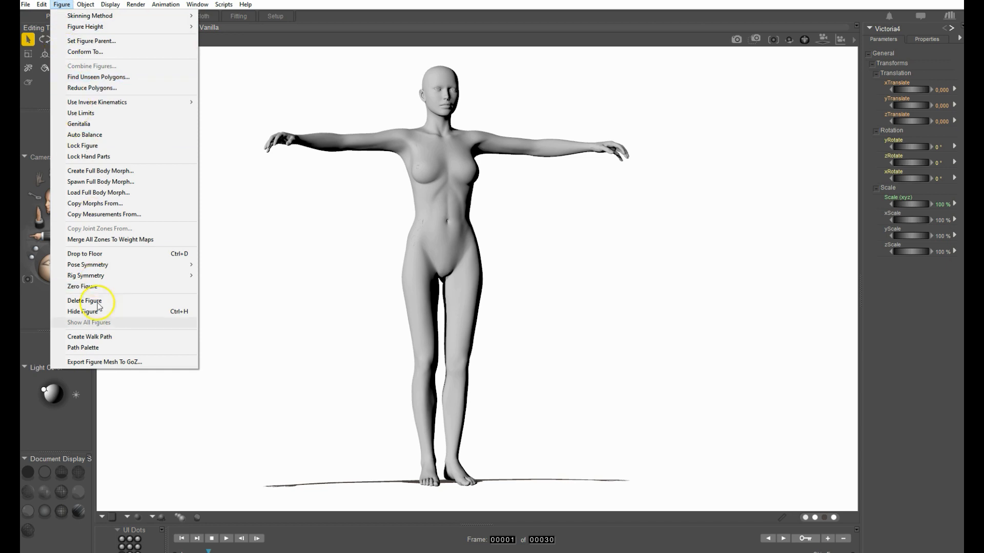
{"action": "left_click", "coordinate": [132, 362]}
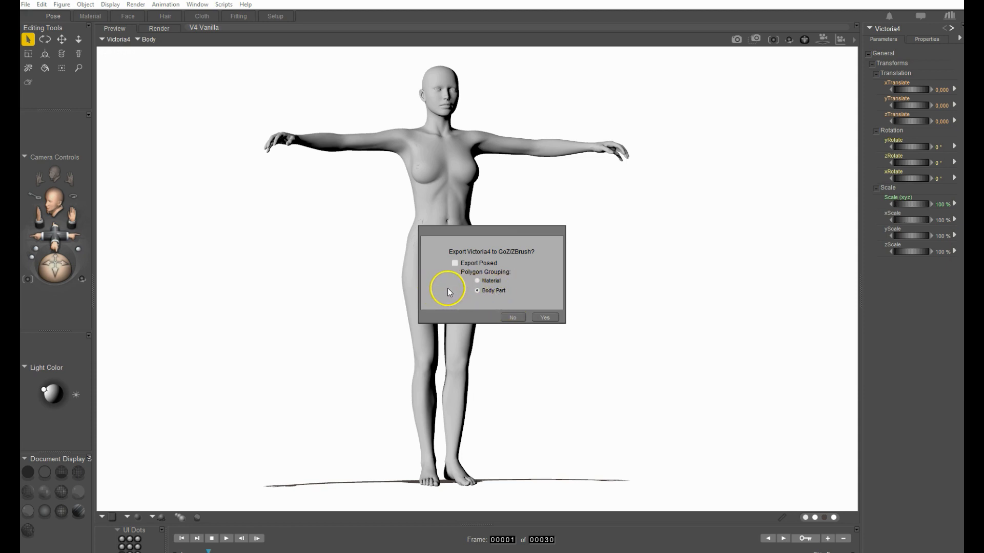
{"action": "left_click", "coordinate": [547, 318]}
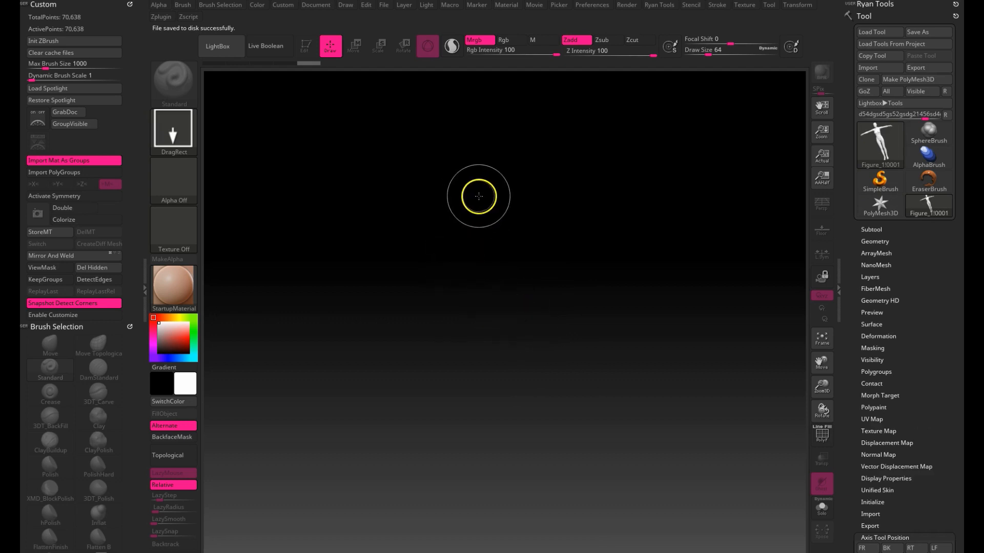
Draw the imported figure on the ZBrush canvas, enter Edit mode and frame the whole figure
{"action": "mouse_move", "coordinate": [484, 205]}
{"action": "left_mouse_down"}
{"action": "mouse_move", "coordinate": [464, 275]}
{"action": "mouse_move", "coordinate": [463, 496]}
{"action": "left_mouse_up"}
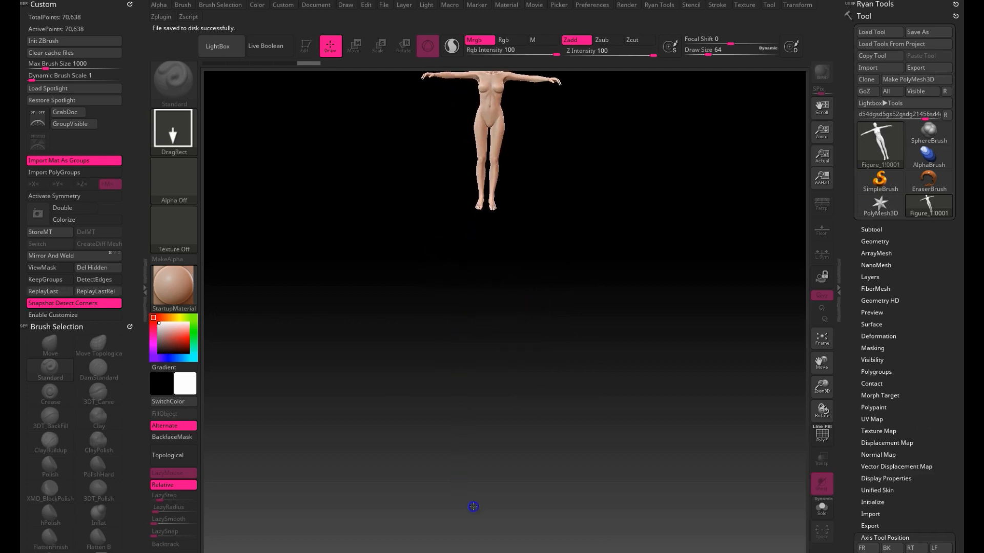
{"action": "key", "text": "t"}
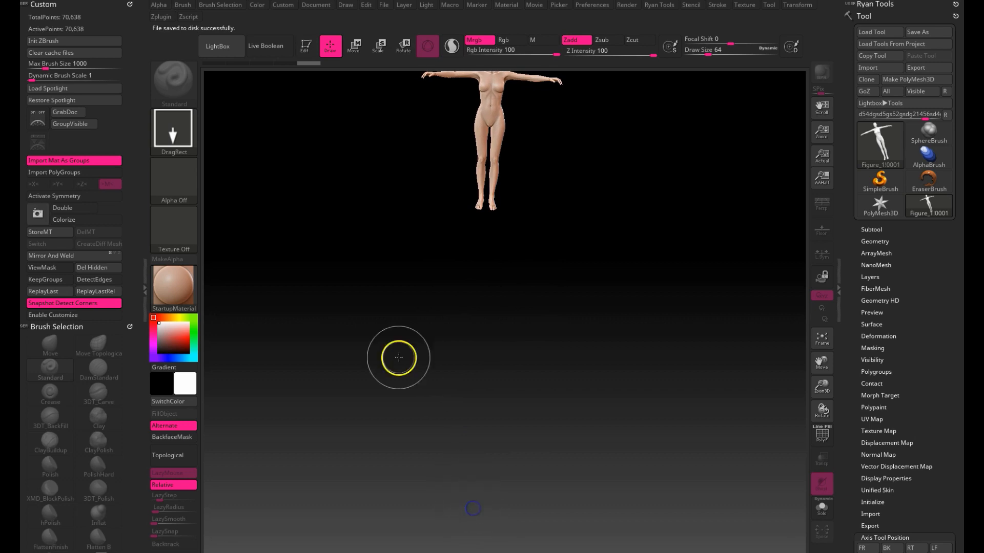
{"action": "left_click", "coordinate": [305, 50]}
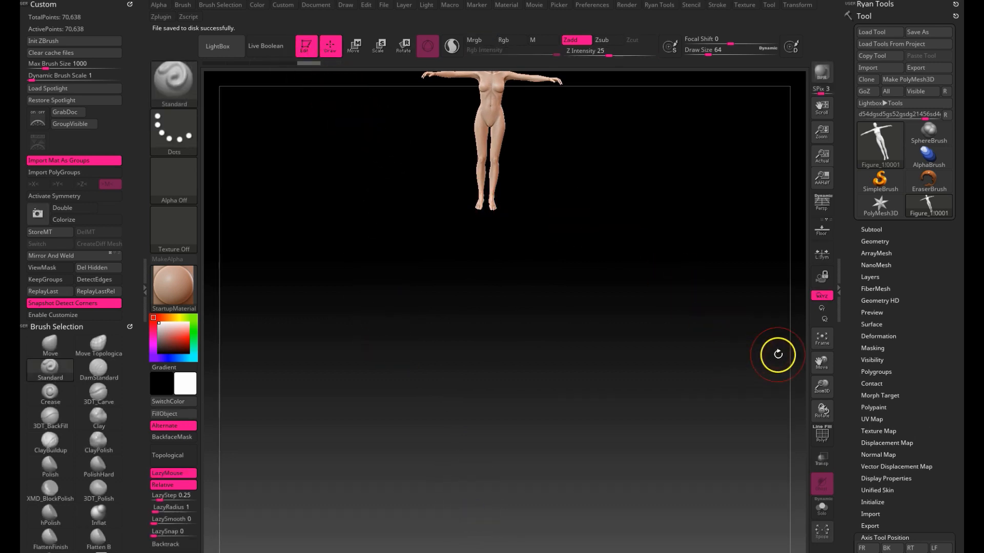
{"action": "left_click", "coordinate": [822, 340]}
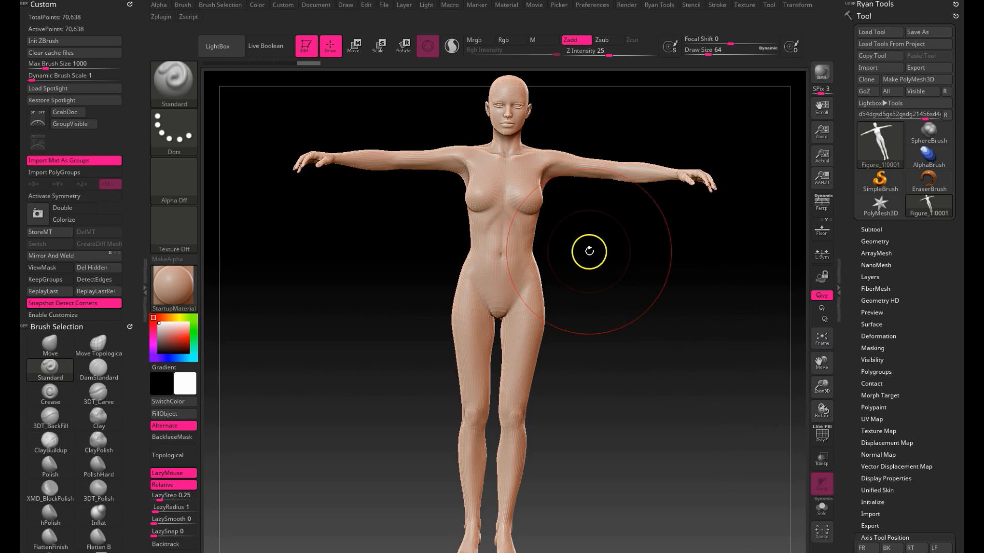
Bring the figure's head into a close front view and clear the mask painted over it
{"action": "key", "text": "ctrl"}
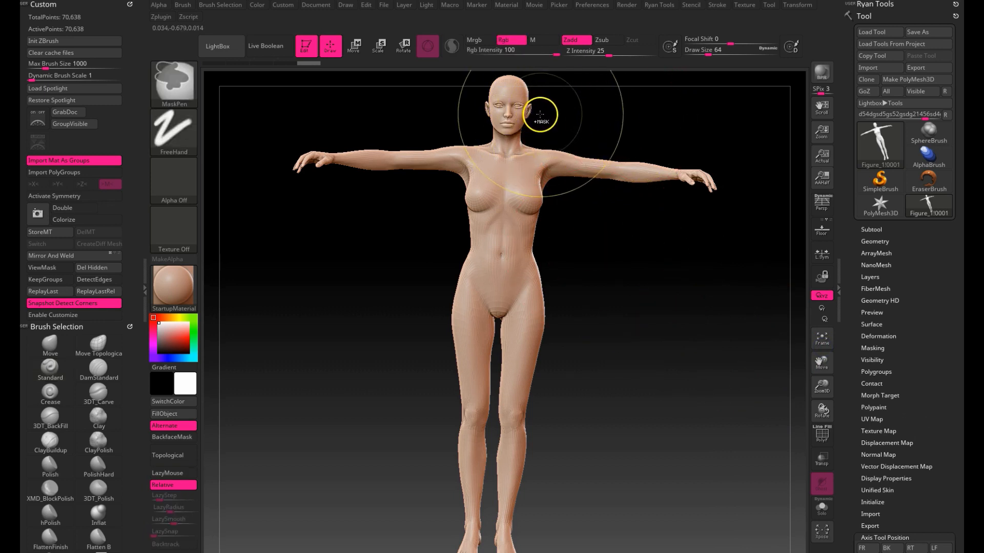
{"action": "mouse_move", "coordinate": [540, 115]}
{"action": "left_mouse_down", "text": "ctrl"}
{"action": "mouse_move", "coordinate": [509, 98]}
{"action": "mouse_move", "coordinate": [478, 109]}
{"action": "mouse_move", "coordinate": [542, 111]}
{"action": "left_mouse_up", "text": "ctrl"}
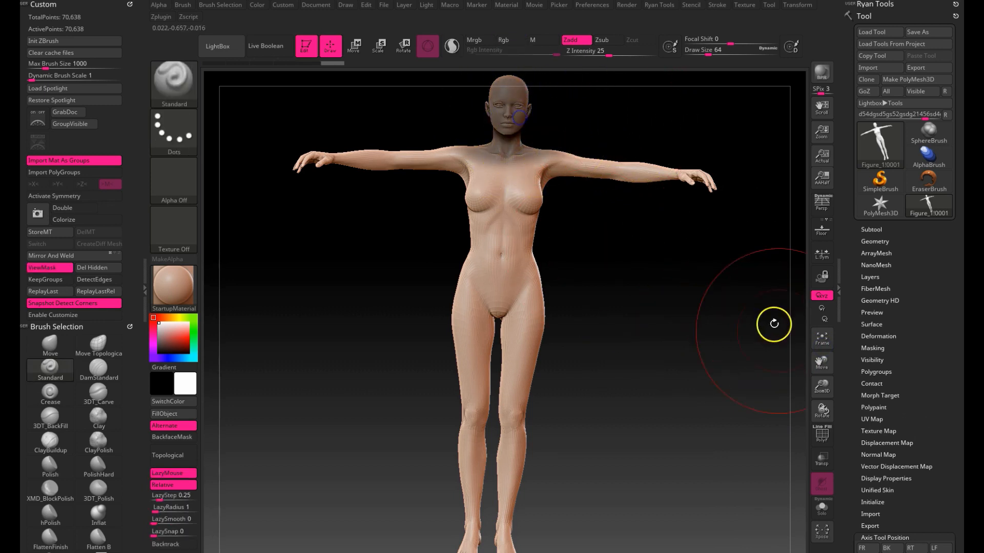
{"action": "left_click_drag", "start_coordinate": [822, 388], "coordinate": [965, 435]}
{"action": "left_click_drag", "start_coordinate": [820, 364], "coordinate": [871, 548]}
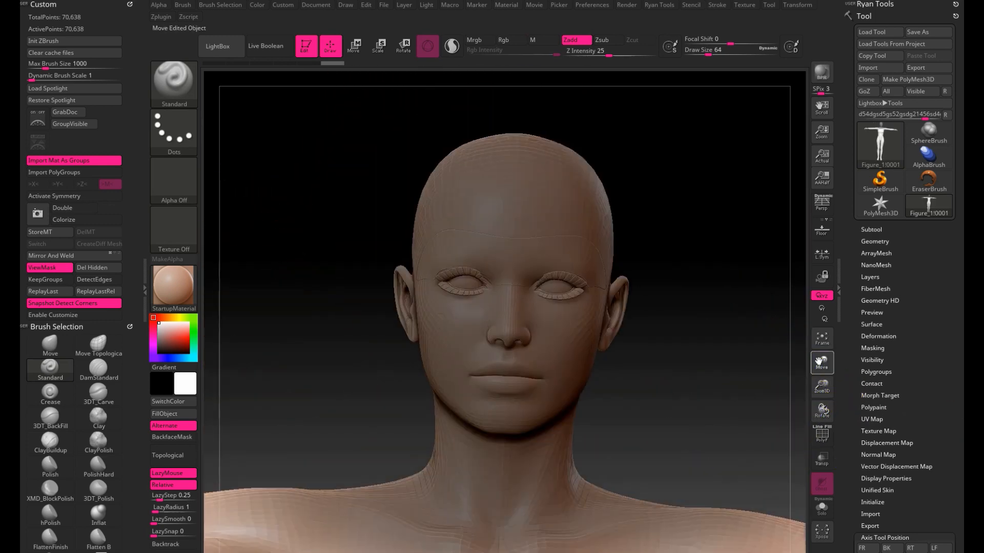
{"action": "left_click_drag", "start_coordinate": [858, 489], "coordinate": [853, 467]}
{"action": "mouse_move", "coordinate": [707, 357]}
{"action": "left_mouse_down"}
{"action": "mouse_move", "coordinate": [693, 372]}
{"action": "mouse_move", "coordinate": [705, 367]}
{"action": "mouse_move", "coordinate": [706, 378]}
{"action": "left_mouse_up"}
{"action": "left_click_drag", "start_coordinate": [820, 388], "coordinate": [842, 396]}
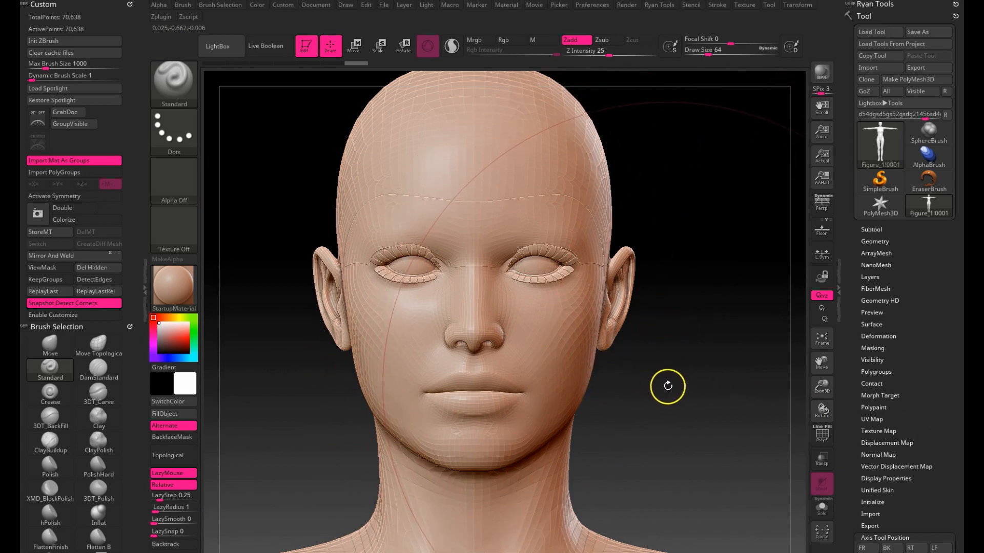
Choose the Move sculpting brush and set its draw size to 11
{"action": "key", "text": "b"}
{"action": "key", "text": "m"}
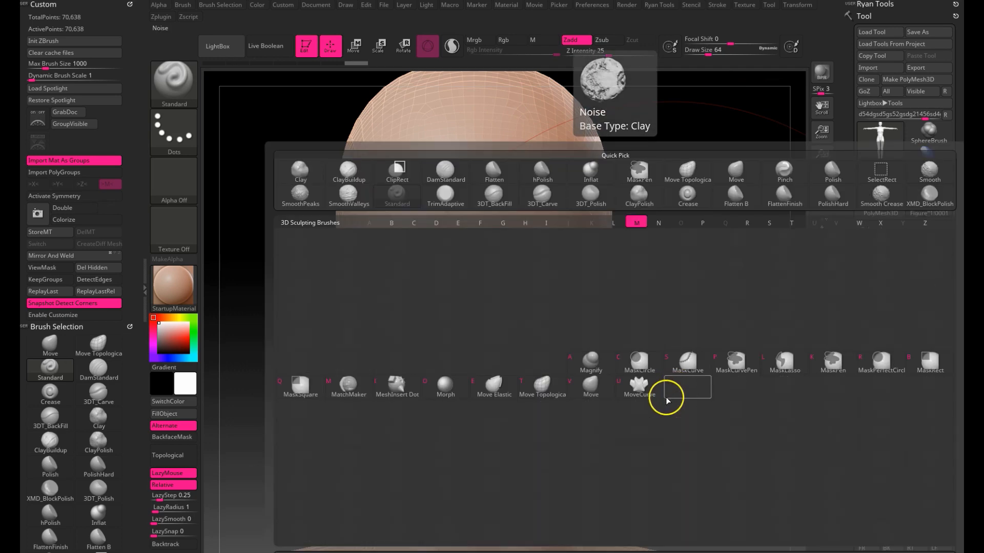
{"action": "left_click", "coordinate": [591, 393]}
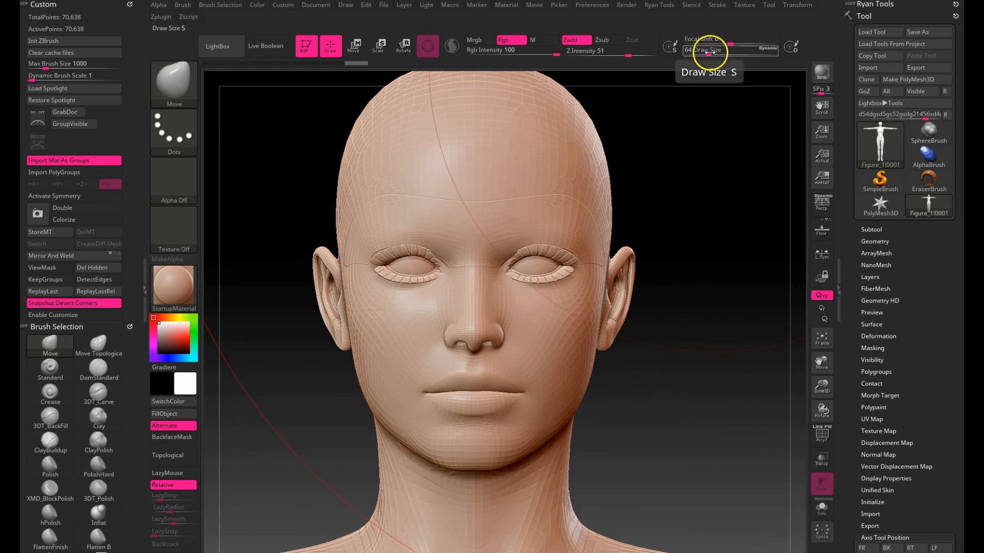
{"action": "left_click_drag", "start_coordinate": [708, 53], "coordinate": [695, 55]}
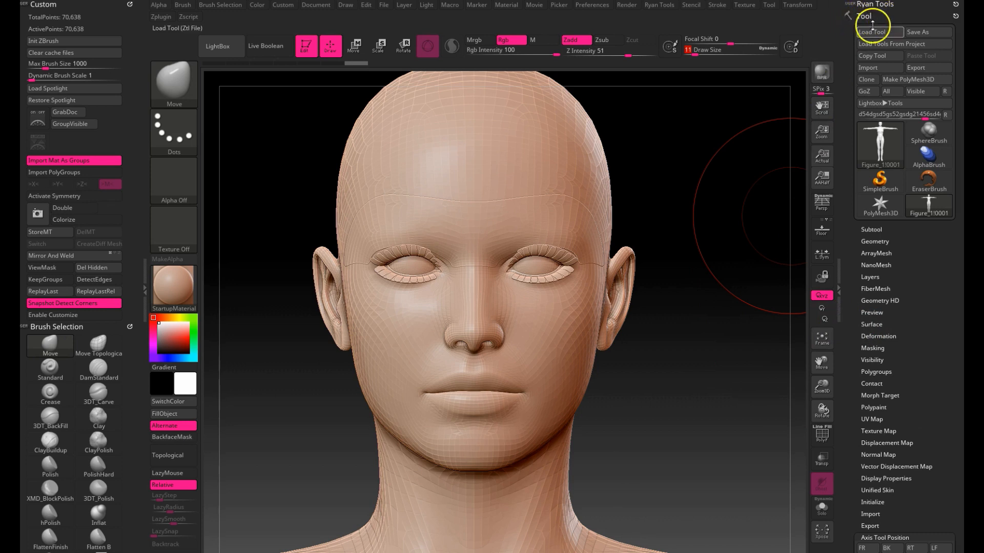
Store a morph target of the figure's original shape before sculpting
{"action": "left_click_drag", "start_coordinate": [853, 358], "coordinate": [853, 301]}
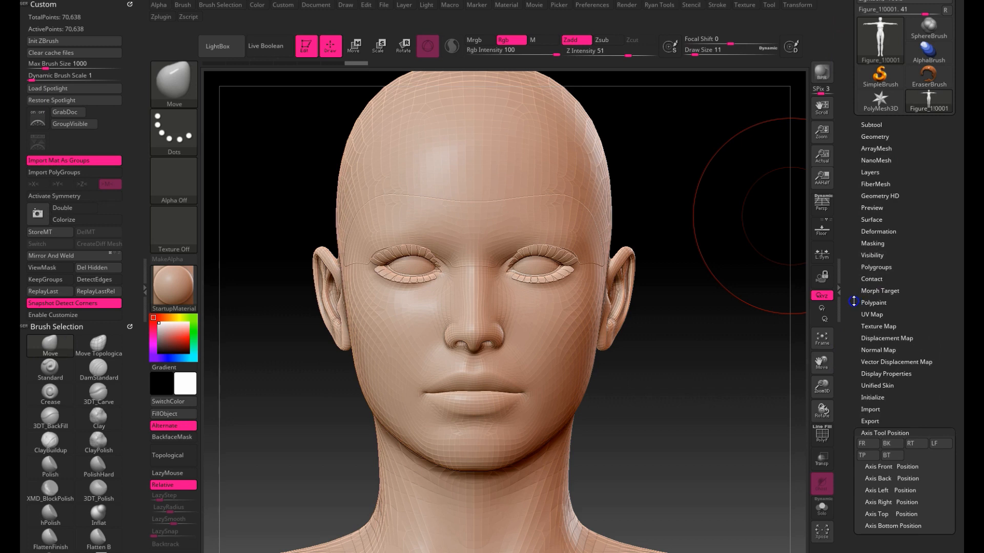
{"action": "left_click", "coordinate": [893, 291]}
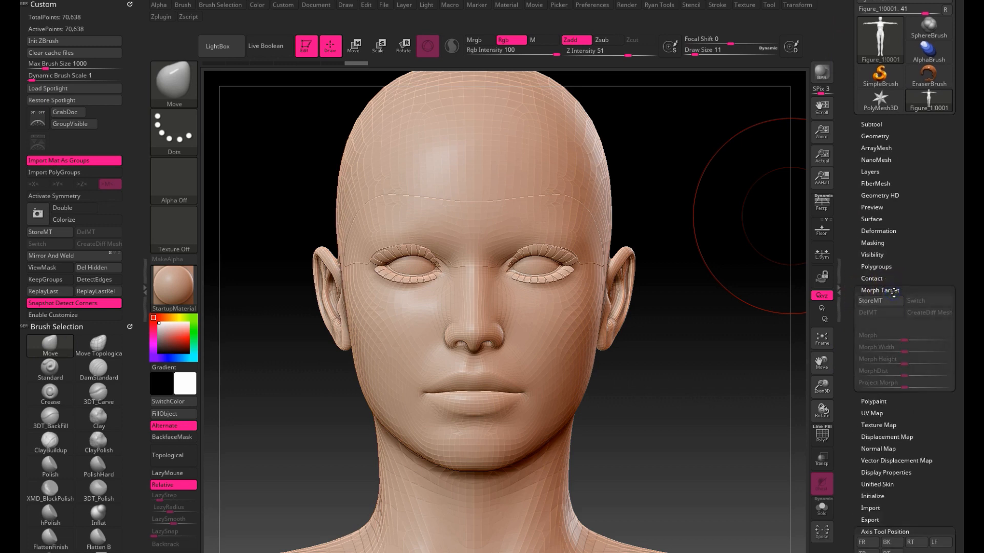
{"action": "left_click", "coordinate": [880, 303]}
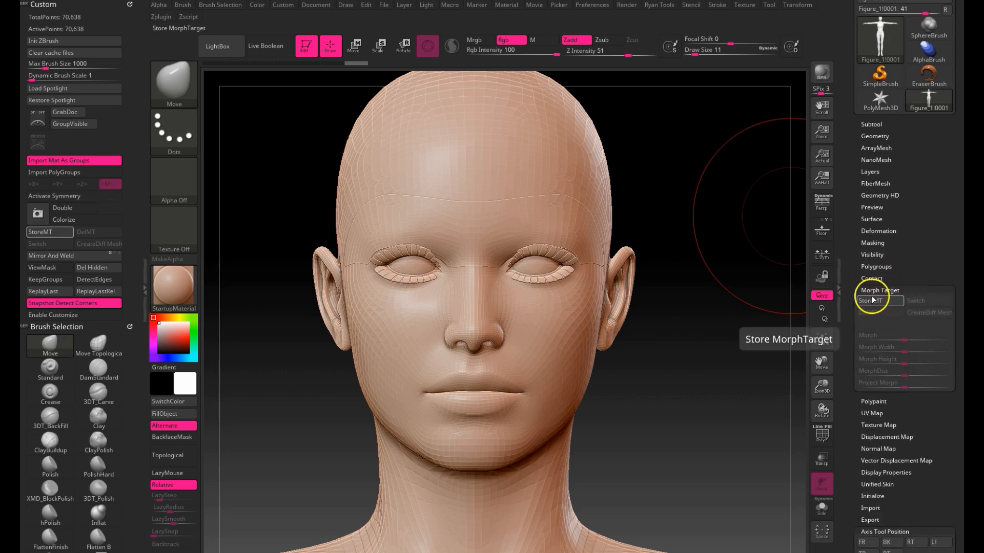
{"action": "left_click", "coordinate": [880, 303]}
{"action": "left_click", "coordinate": [874, 302]}
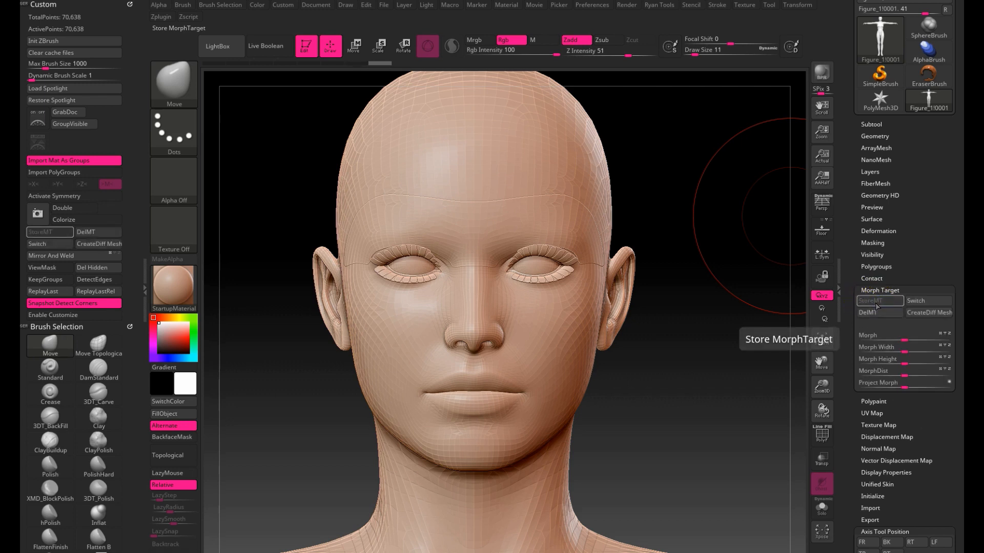
Turn on X symmetry and paint a mask over both eyes and eyelids with draw size 6
{"action": "left_click", "coordinate": [698, 341]}
{"action": "left_click_drag", "start_coordinate": [698, 340], "coordinate": [646, 350]}
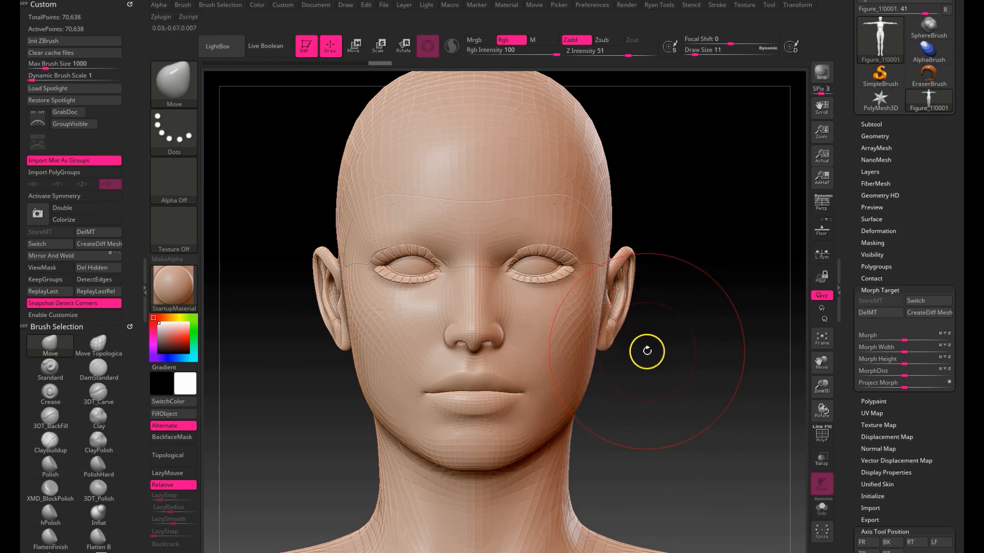
{"action": "key", "text": "x"}
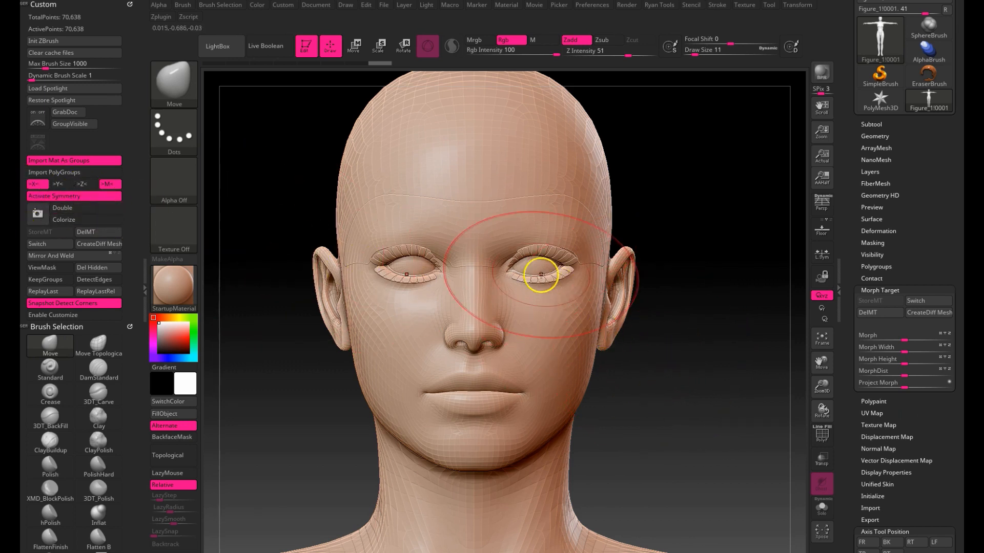
{"action": "key", "text": "ctrl"}
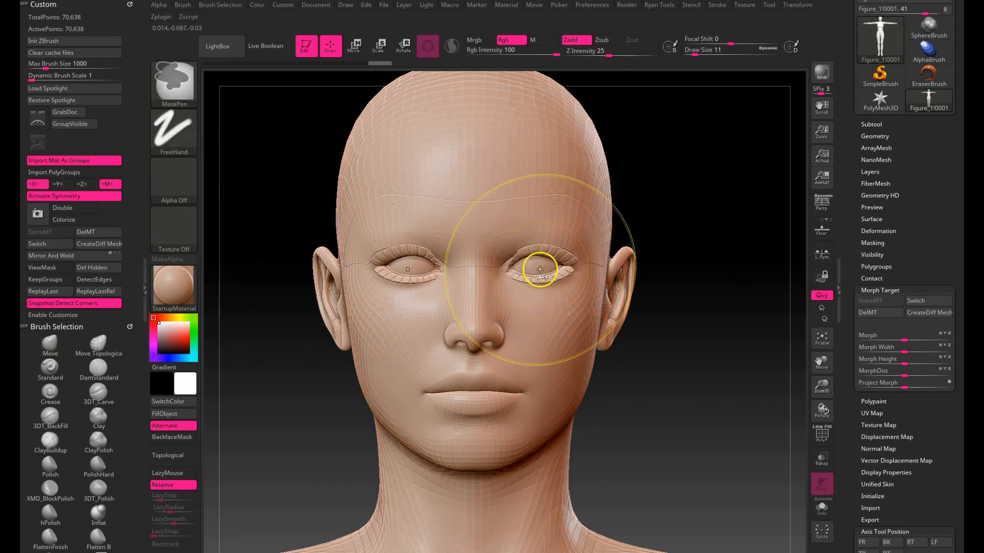
{"action": "mouse_move", "coordinate": [540, 269]}
{"action": "left_mouse_down", "text": "ctrl"}
{"action": "mouse_move", "coordinate": [531, 275]}
{"action": "mouse_move", "coordinate": [568, 268]}
{"action": "left_mouse_up", "text": "ctrl"}
{"action": "left_click_drag", "start_coordinate": [718, 278], "coordinate": [736, 295], "text": "ctrl"}
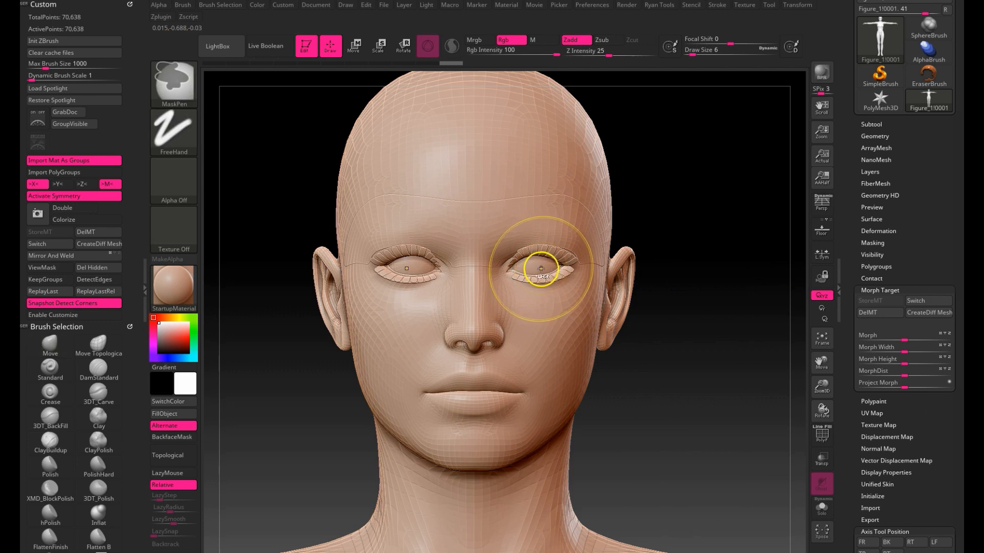
{"action": "mouse_move", "coordinate": [540, 267]}
{"action": "left_mouse_down", "text": "ctrl"}
{"action": "mouse_move", "coordinate": [513, 267]}
{"action": "mouse_move", "coordinate": [563, 268]}
{"action": "left_mouse_up", "text": "ctrl"}
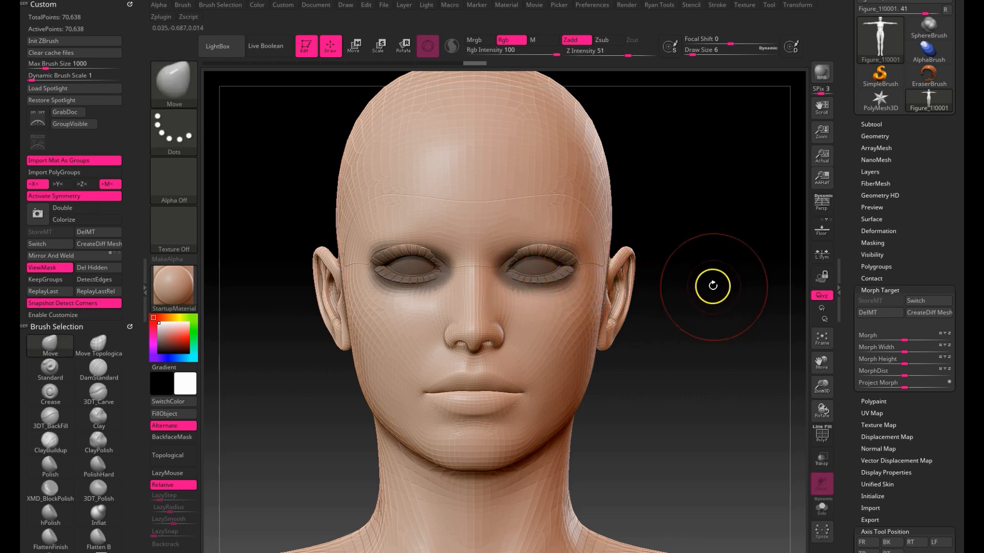
Invert the eye mask and invert it back to cover only the eyes
{"action": "mouse_move", "coordinate": [711, 285]}
{"action": "left_mouse_down"}
{"action": "mouse_move", "coordinate": [670, 286]}
{"action": "mouse_move", "coordinate": [742, 281]}
{"action": "mouse_move", "coordinate": [711, 287]}
{"action": "left_mouse_up"}
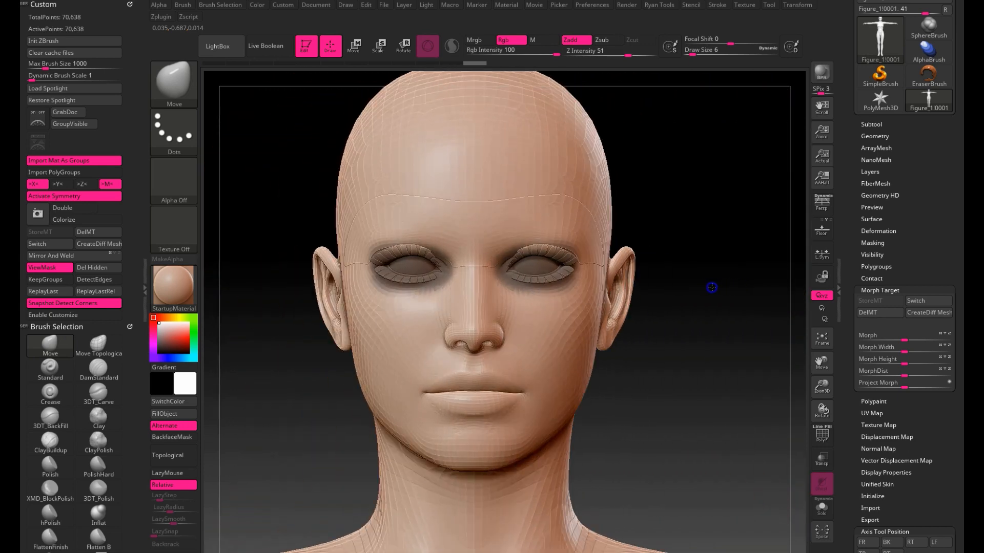
{"action": "left_click", "coordinate": [712, 287], "text": "ctrl"}
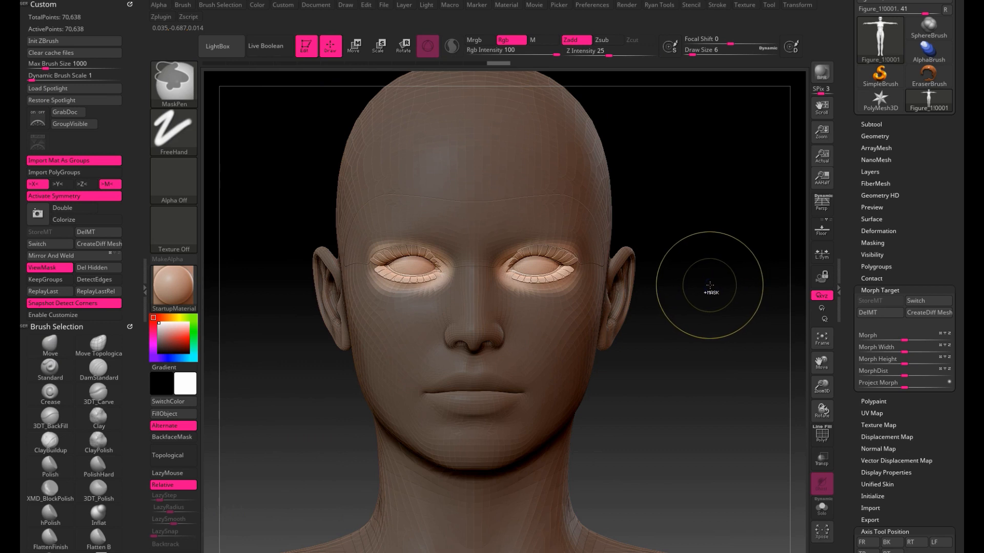
{"action": "left_click", "coordinate": [701, 284], "text": "ctrl"}
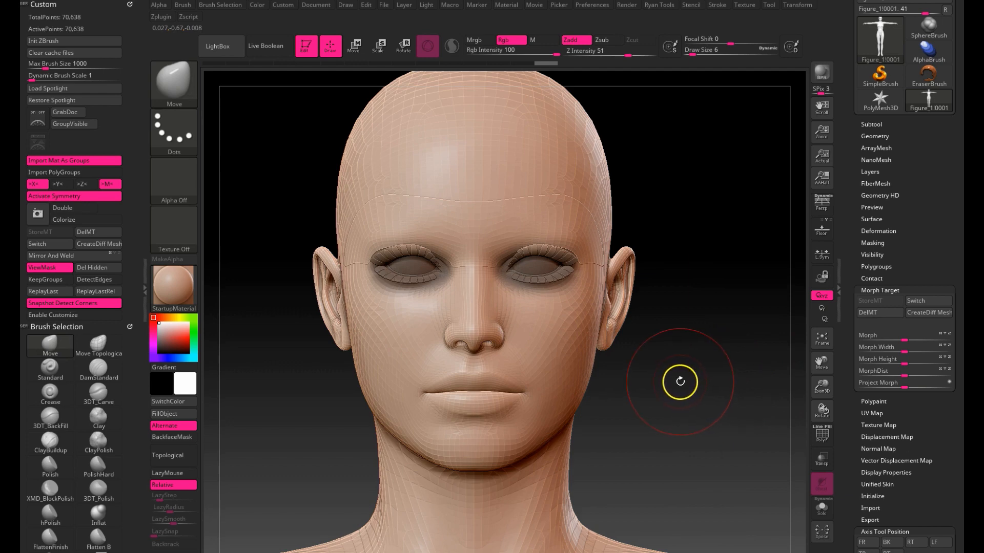
Choose the Move brush, set its draw size to 7 and pull the nostrils outward to widen the nose
{"action": "key", "text": "b"}
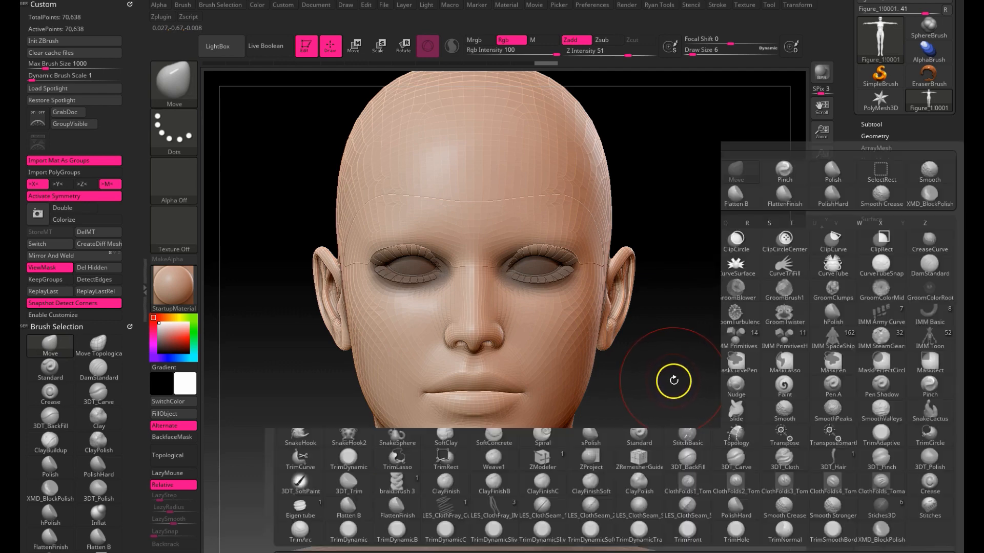
{"action": "key", "text": "m"}
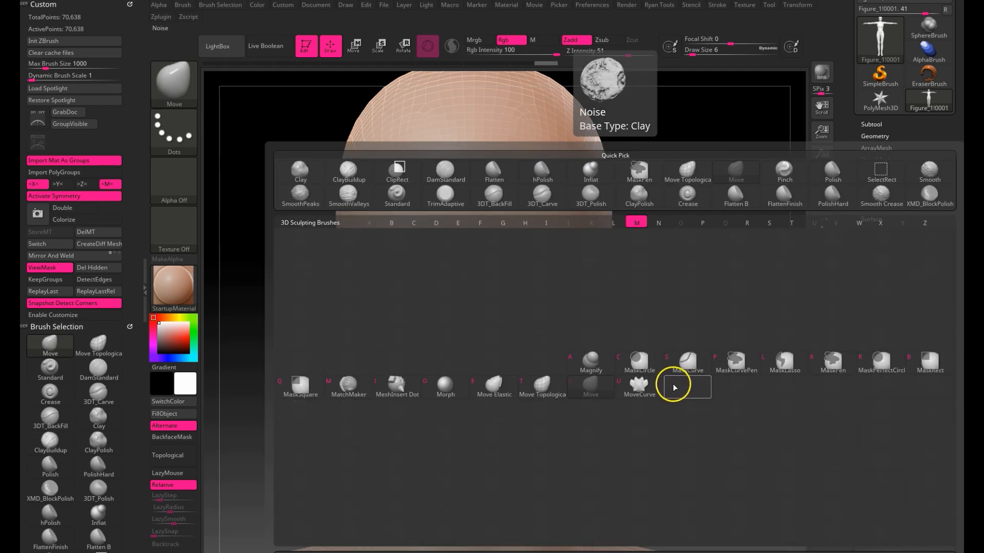
{"action": "left_click", "coordinate": [593, 388]}
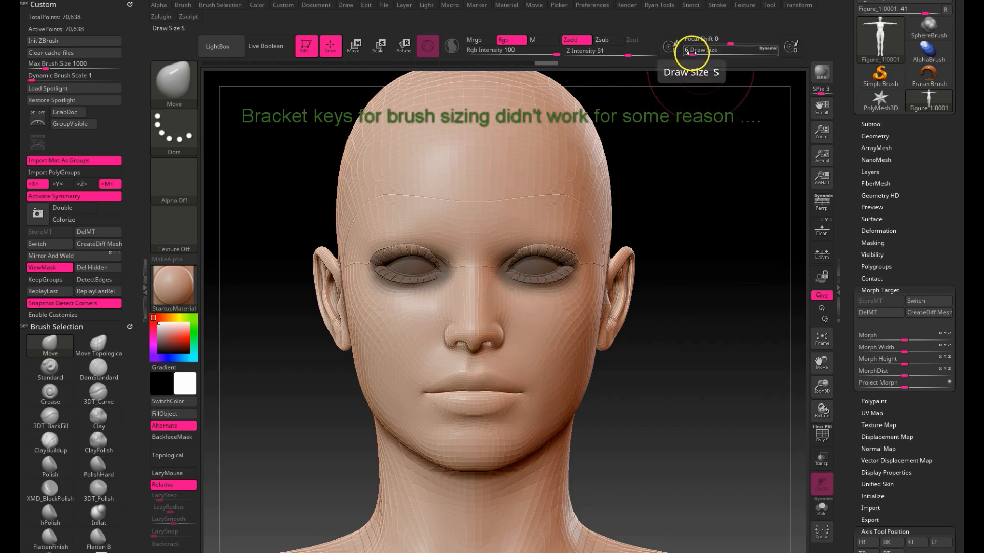
{"action": "left_click_drag", "start_coordinate": [692, 52], "coordinate": [693, 55]}
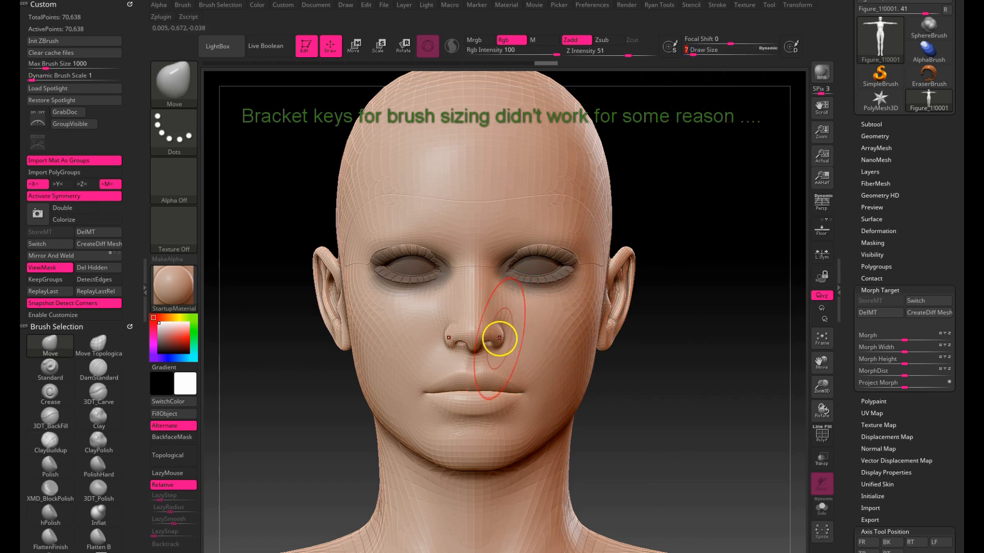
{"action": "left_click_drag", "start_coordinate": [502, 341], "coordinate": [507, 342]}
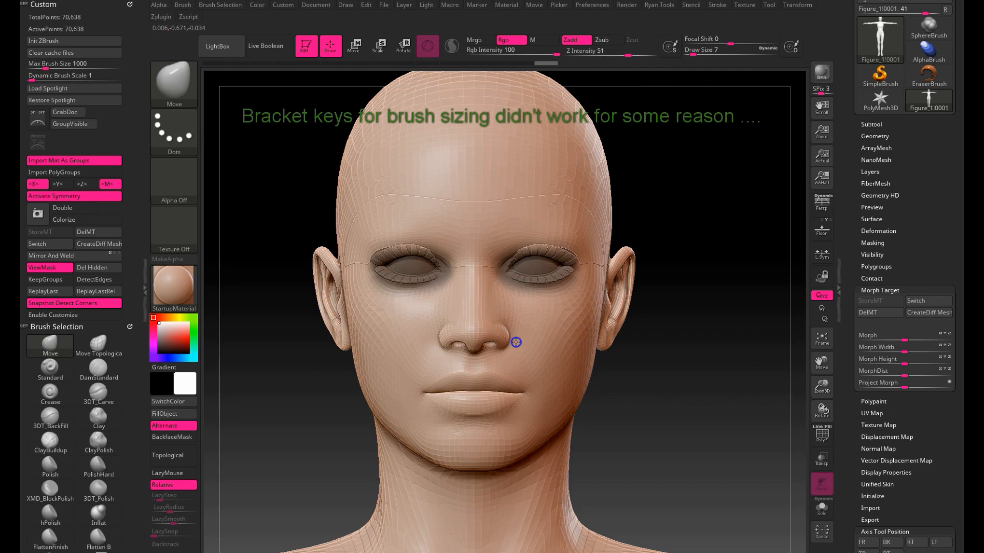
In profile view, lift the nose tip, set the draw size to 4 and reshape the bridge of the nose
{"action": "left_click_drag", "start_coordinate": [654, 378], "coordinate": [707, 379]}
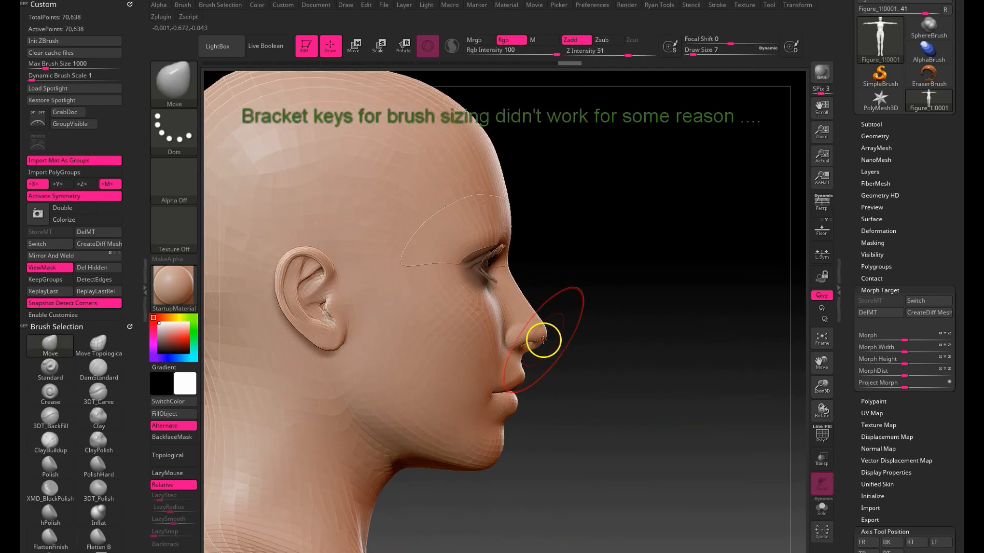
{"action": "left_click_drag", "start_coordinate": [543, 340], "coordinate": [545, 336]}
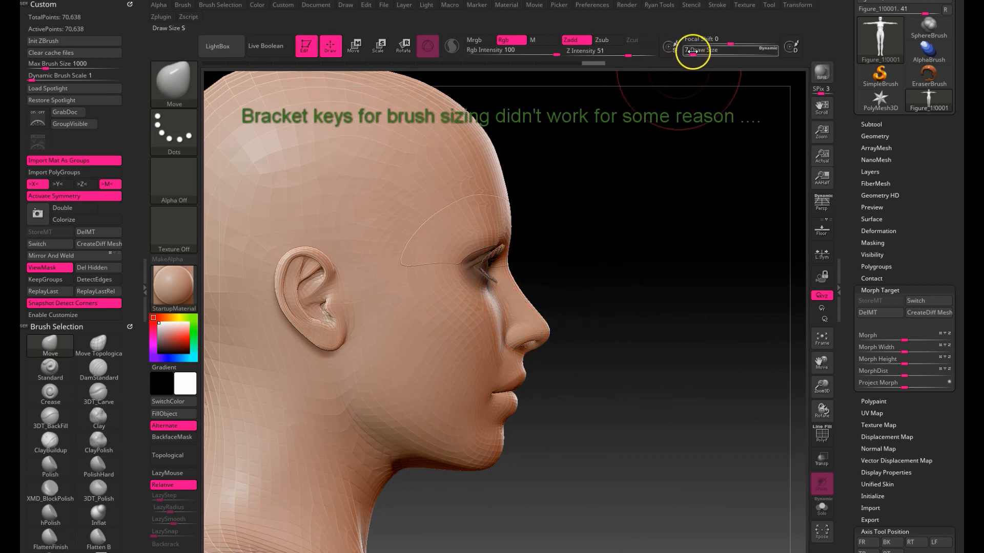
{"action": "left_click_drag", "start_coordinate": [692, 52], "coordinate": [691, 55]}
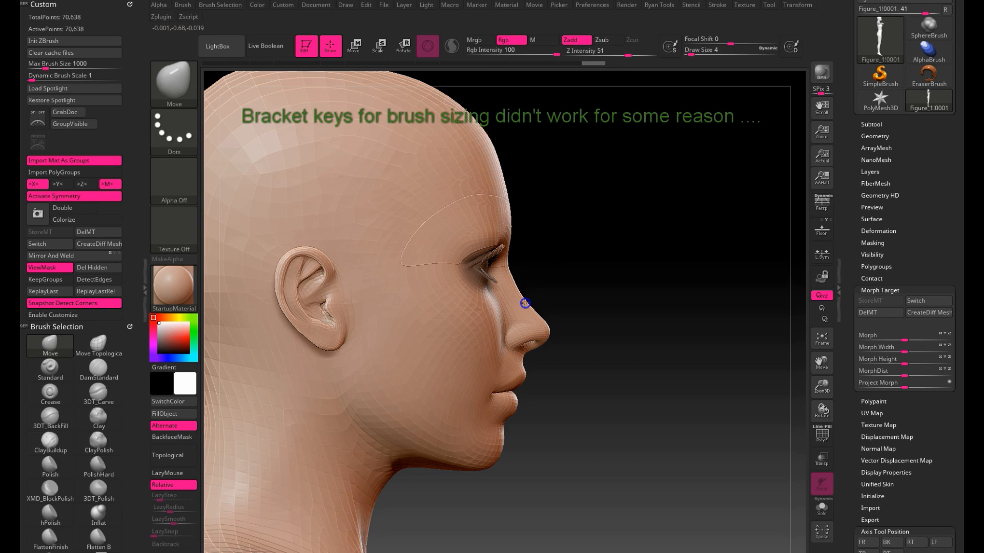
{"action": "left_click_drag", "start_coordinate": [524, 304], "coordinate": [510, 281]}
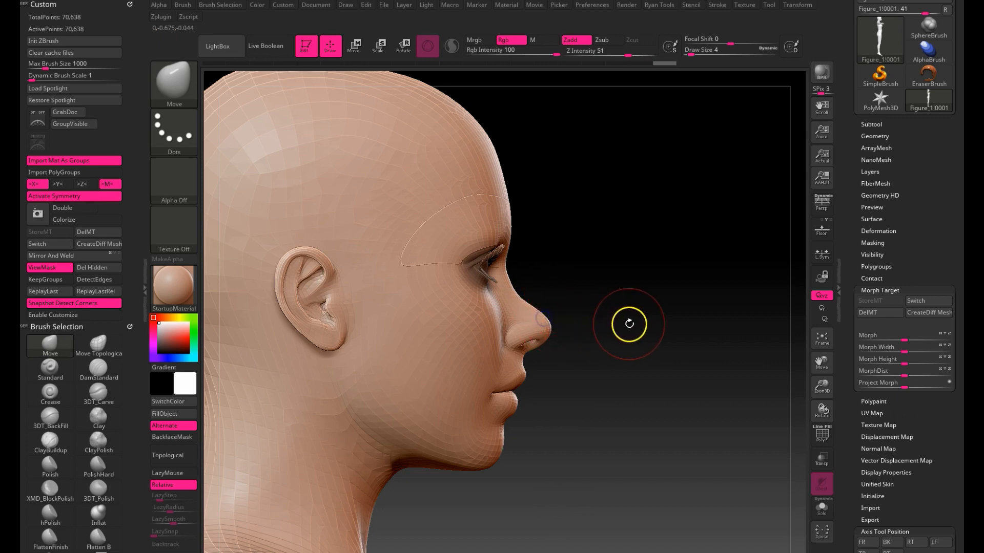
From the front, pull the outer nostril edges slightly downward and check the nose from an angle
{"action": "left_click_drag", "start_coordinate": [628, 325], "coordinate": [577, 328]}
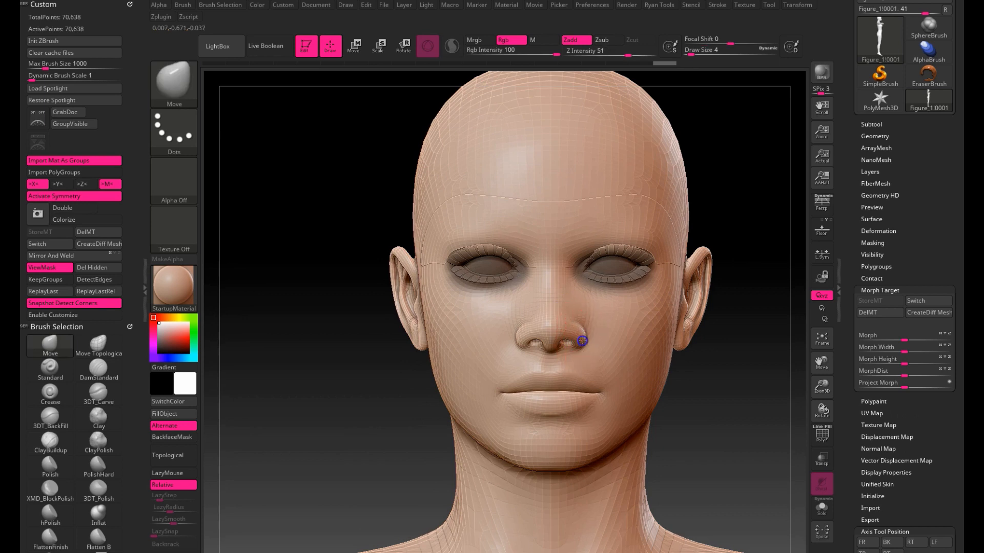
{"action": "left_click_drag", "start_coordinate": [583, 334], "coordinate": [581, 342]}
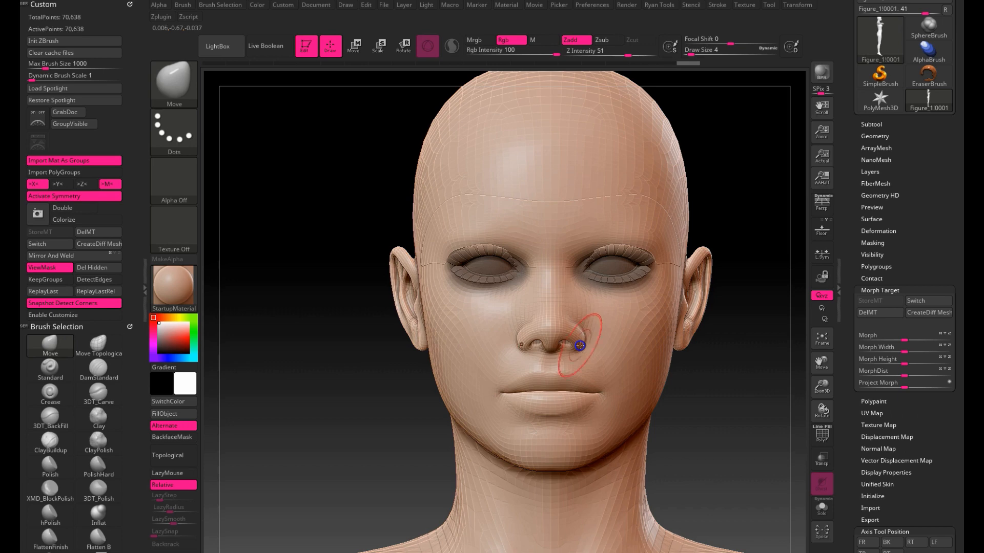
{"action": "mouse_move", "coordinate": [738, 420]}
{"action": "left_mouse_down"}
{"action": "mouse_move", "coordinate": [728, 428]}
{"action": "mouse_move", "coordinate": [763, 426]}
{"action": "mouse_move", "coordinate": [666, 422]}
{"action": "mouse_move", "coordinate": [720, 425]}
{"action": "left_mouse_up"}
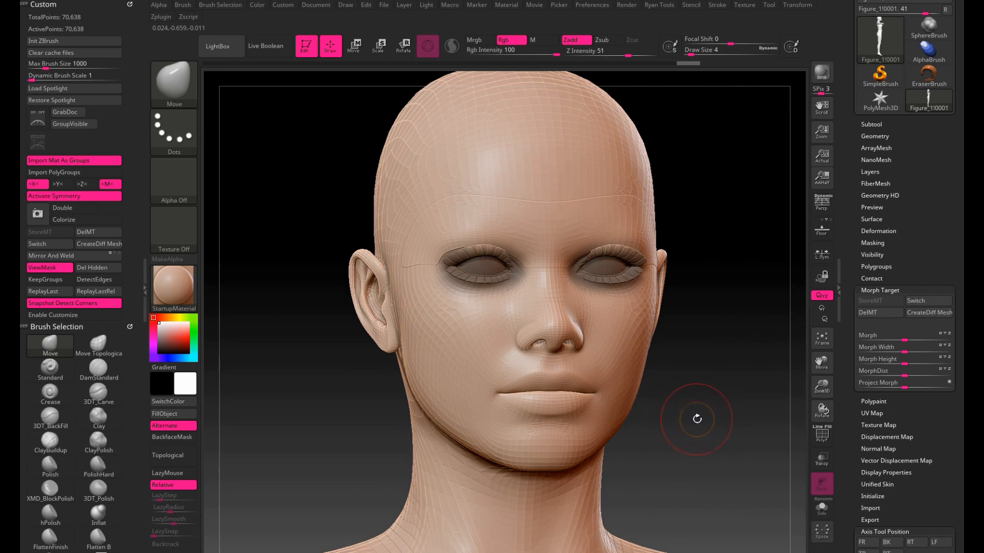
{"action": "mouse_move", "coordinate": [692, 422]}
{"action": "left_mouse_down"}
{"action": "mouse_move", "coordinate": [679, 426]}
{"action": "mouse_move", "coordinate": [698, 427]}
{"action": "left_mouse_up"}
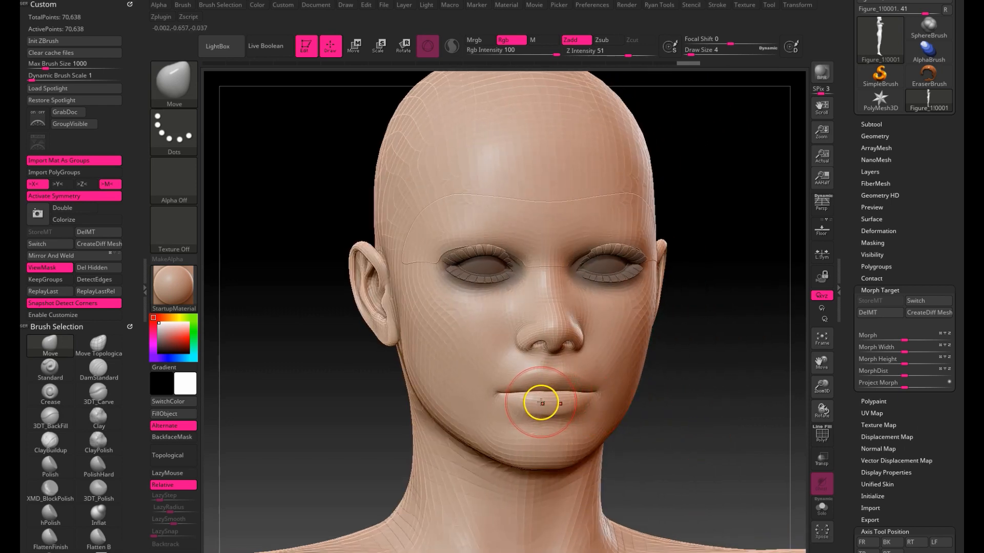
Switch to the Move Topological brush and reshape the lower lip at draw size 6, then the upper lip at draw size 3
{"action": "key", "text": "b"}
{"action": "key", "text": "m"}
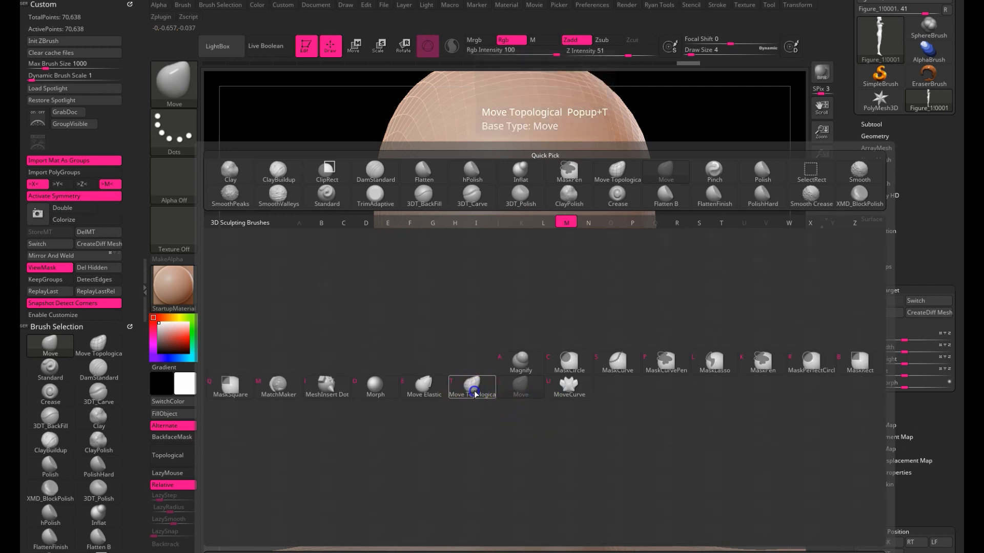
{"action": "key", "text": "t"}
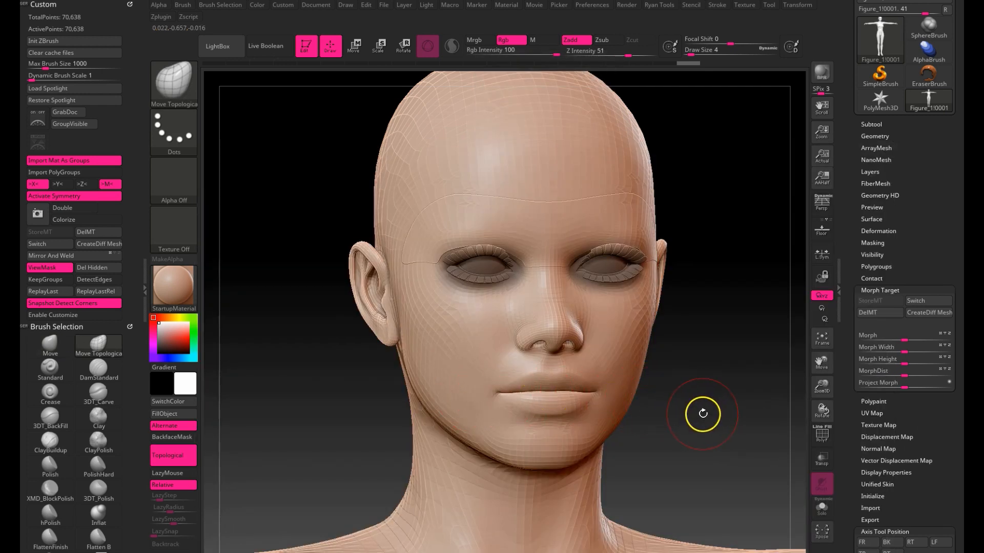
{"action": "mouse_move", "coordinate": [698, 413]}
{"action": "left_mouse_down"}
{"action": "mouse_move", "coordinate": [707, 412]}
{"action": "mouse_move", "coordinate": [692, 413]}
{"action": "left_mouse_up"}
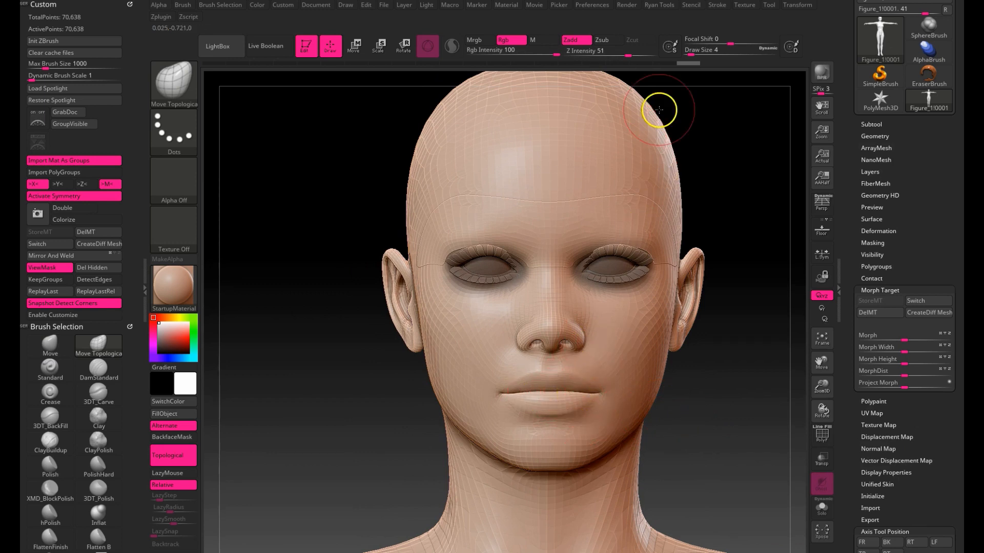
{"action": "left_click_drag", "start_coordinate": [690, 55], "coordinate": [693, 56]}
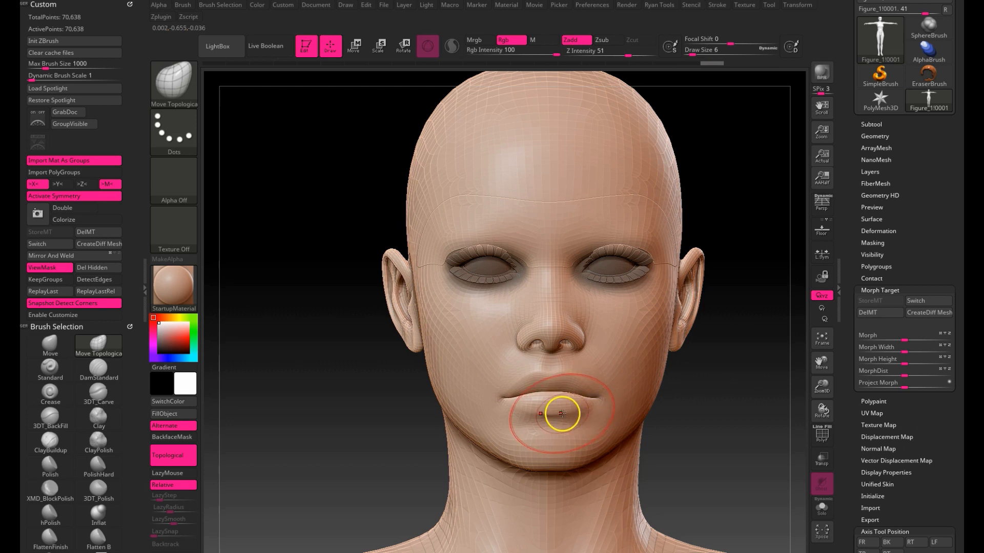
{"action": "left_click_drag", "start_coordinate": [562, 413], "coordinate": [562, 414]}
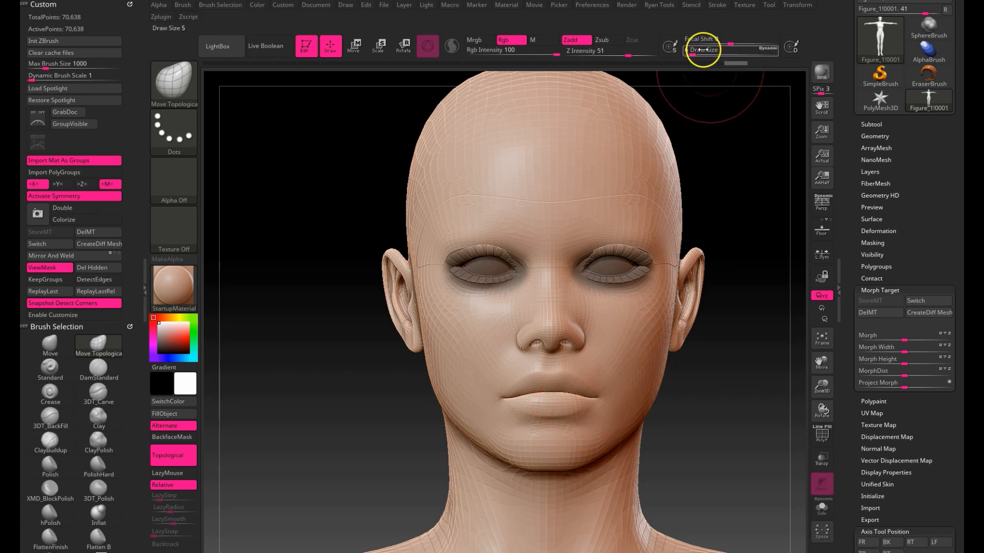
{"action": "left_click_drag", "start_coordinate": [692, 53], "coordinate": [691, 53]}
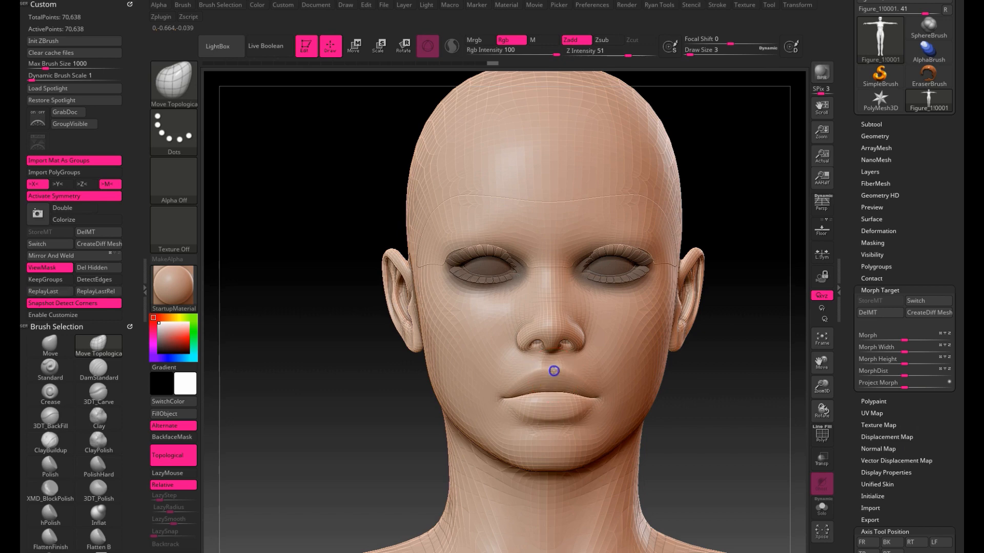
Bring the head into a near-profile view of the lips and set the brush's draw size to 2
{"action": "left_click_drag", "start_coordinate": [720, 446], "coordinate": [746, 449]}
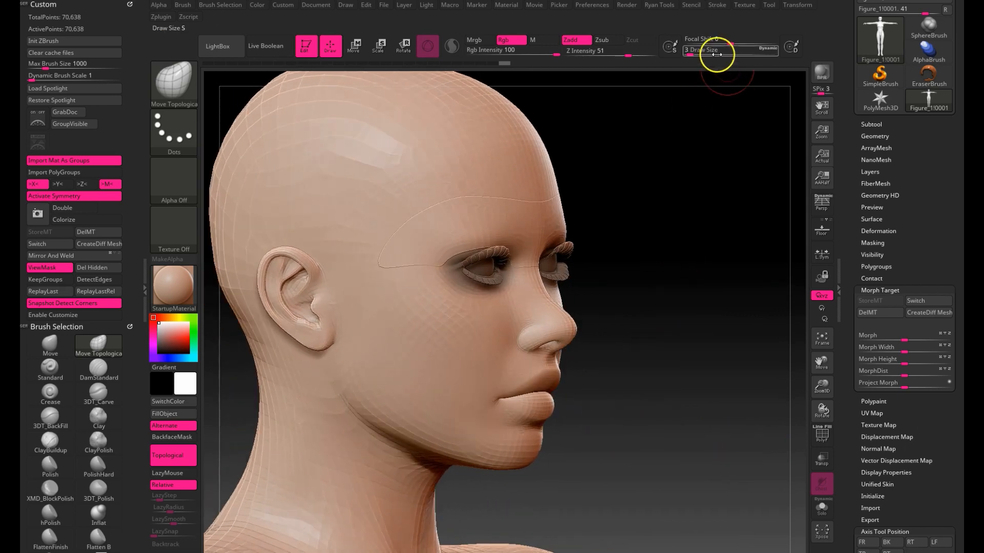
{"action": "left_click_drag", "start_coordinate": [690, 54], "coordinate": [691, 56]}
{"action": "mouse_move", "coordinate": [593, 389]}
{"action": "left_mouse_down"}
{"action": "mouse_move", "coordinate": [604, 397]}
{"action": "mouse_move", "coordinate": [568, 397]}
{"action": "left_mouse_up"}
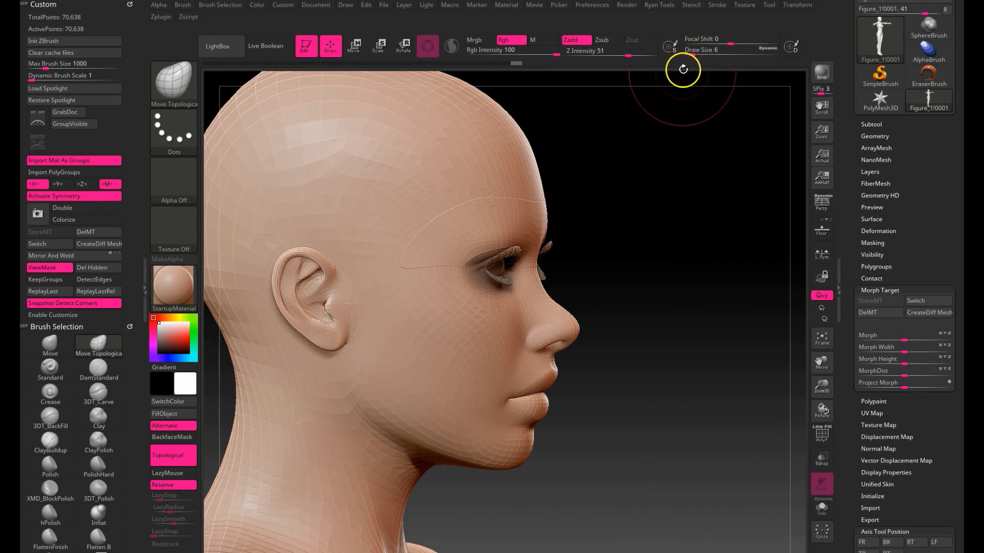
{"action": "key", "text": "space"}
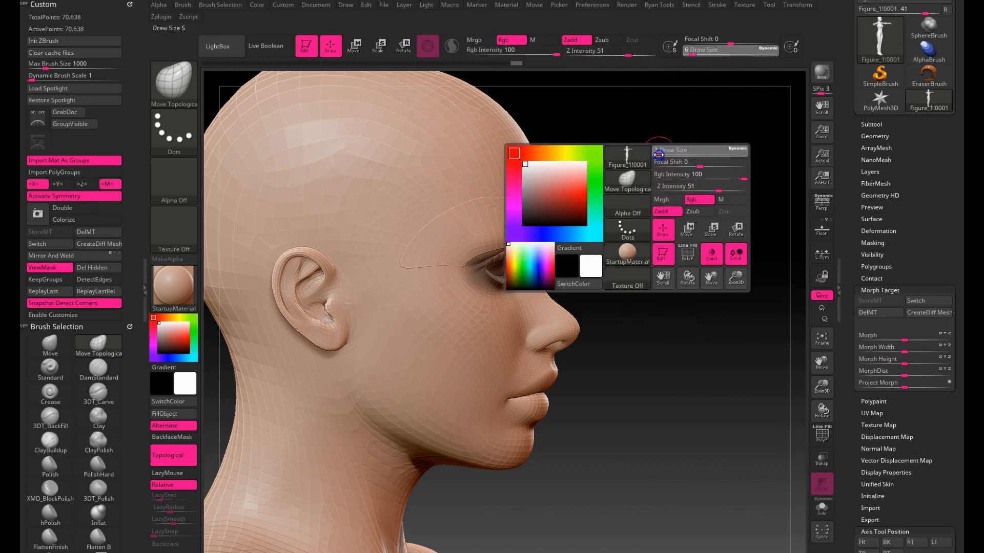
{"action": "left_click", "coordinate": [658, 154]}
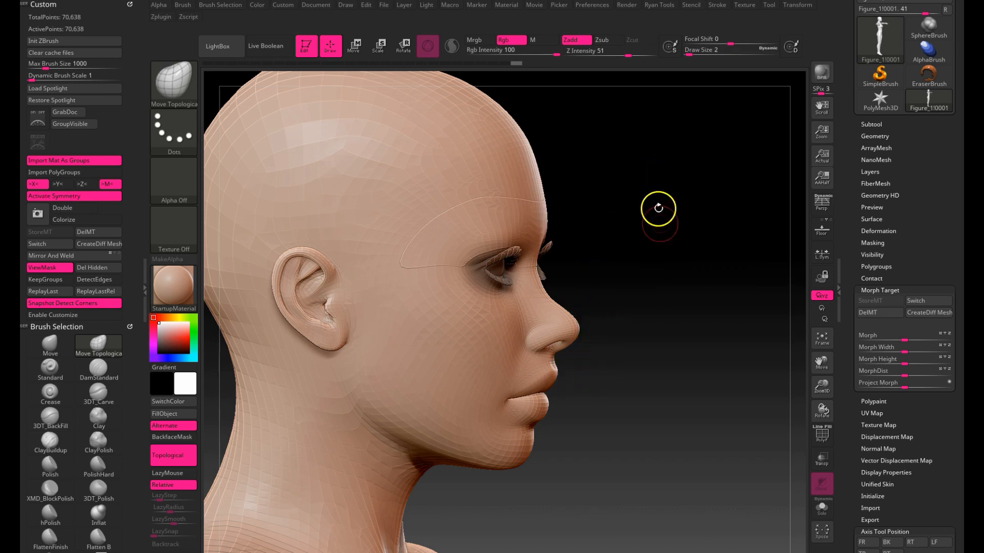
Set the Move Topological draw size to 4 and refine the lips and mouth corners, checking the head from the side and front
{"action": "key", "text": "space"}
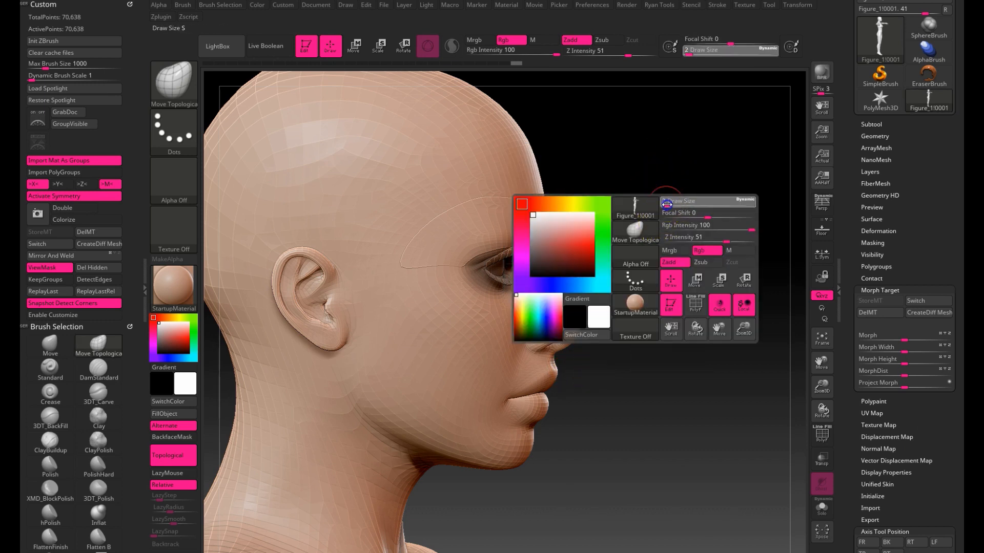
{"action": "left_click_drag", "start_coordinate": [667, 205], "coordinate": [671, 206]}
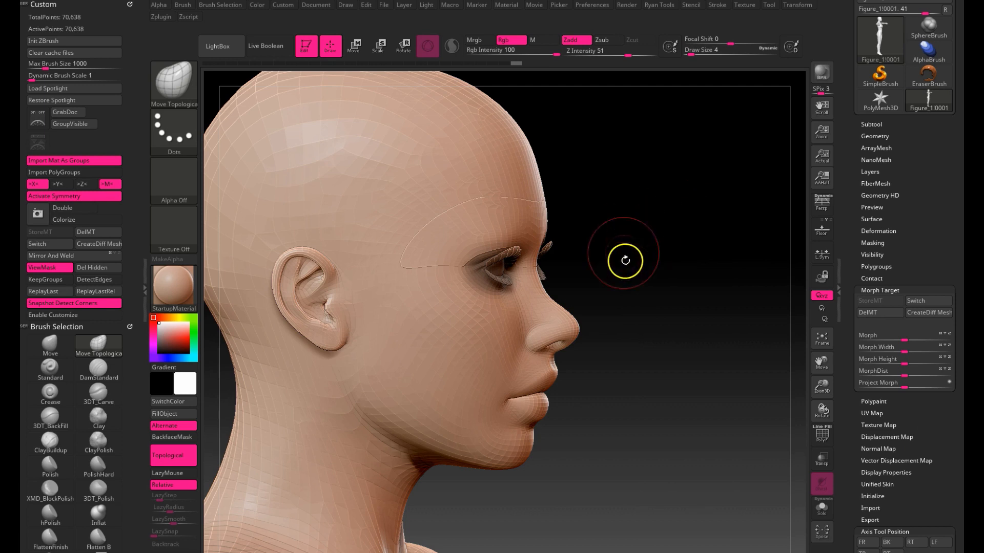
{"action": "left_click_drag", "start_coordinate": [609, 397], "coordinate": [595, 395]}
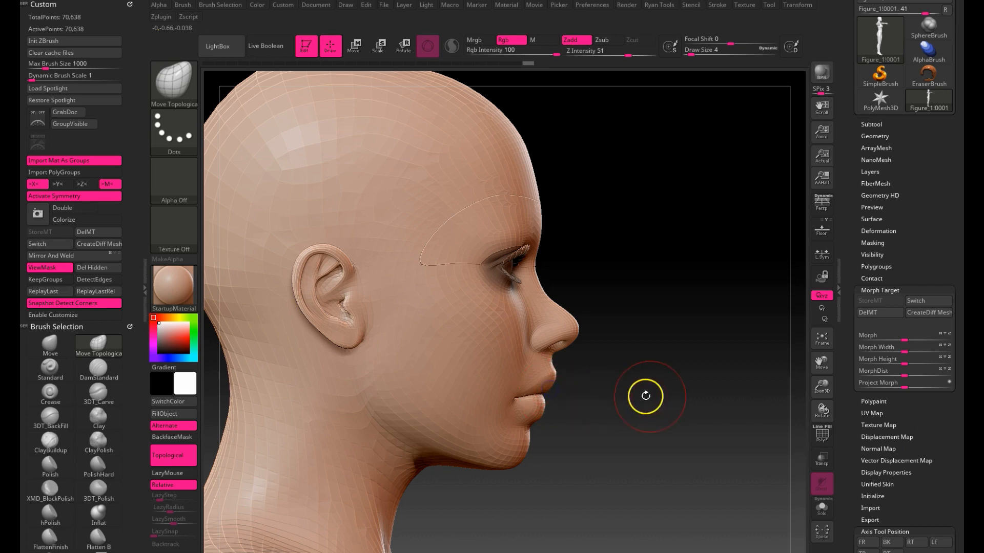
{"action": "mouse_move", "coordinate": [646, 396]}
{"action": "left_mouse_down"}
{"action": "mouse_move", "coordinate": [601, 397]}
{"action": "mouse_move", "coordinate": [650, 402]}
{"action": "left_mouse_up"}
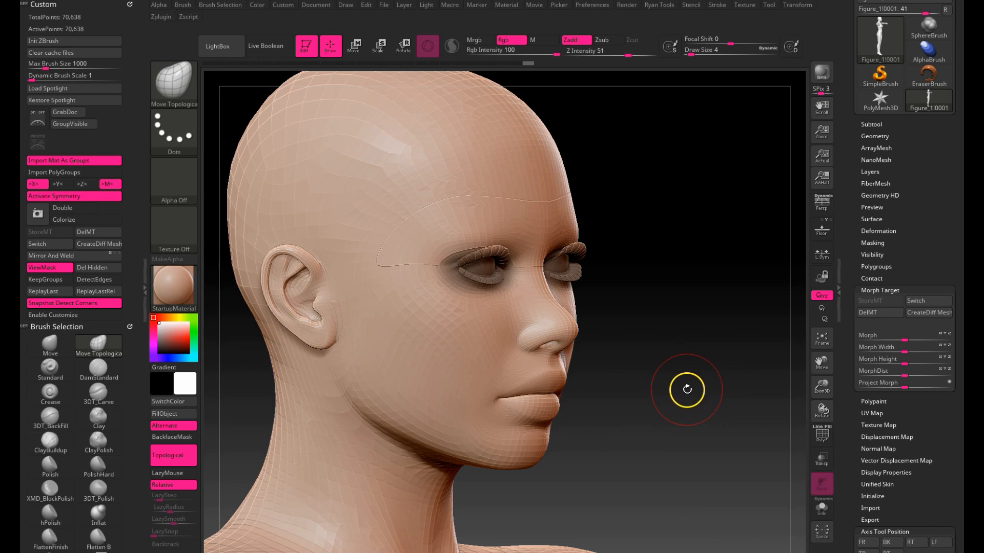
{"action": "left_click_drag", "start_coordinate": [682, 388], "coordinate": [602, 399]}
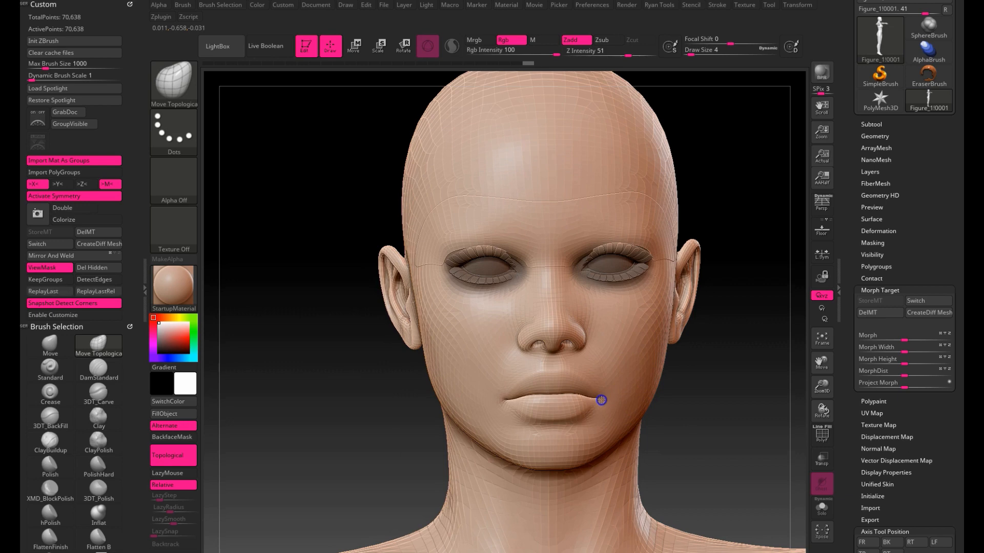
{"action": "mouse_move", "coordinate": [731, 424]}
{"action": "left_mouse_down"}
{"action": "mouse_move", "coordinate": [744, 425]}
{"action": "mouse_move", "coordinate": [722, 426]}
{"action": "mouse_move", "coordinate": [744, 427]}
{"action": "left_mouse_up"}
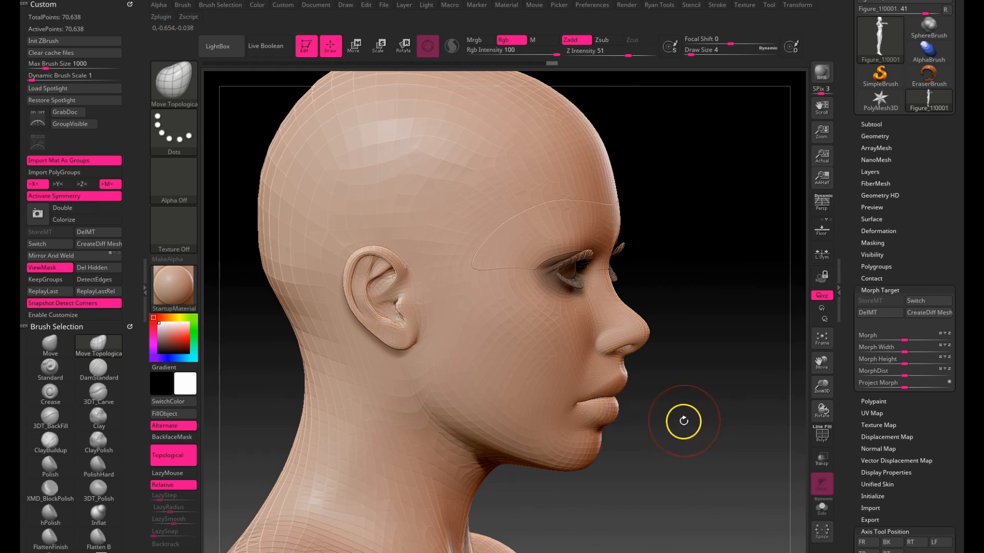
{"action": "mouse_move", "coordinate": [705, 413]}
{"action": "left_mouse_down"}
{"action": "mouse_move", "coordinate": [690, 412]}
{"action": "mouse_move", "coordinate": [715, 417]}
{"action": "left_mouse_up"}
Switch to the Clay brush and set its draw size to 6, with the head facing nearly forward
{"action": "key", "text": "b"}
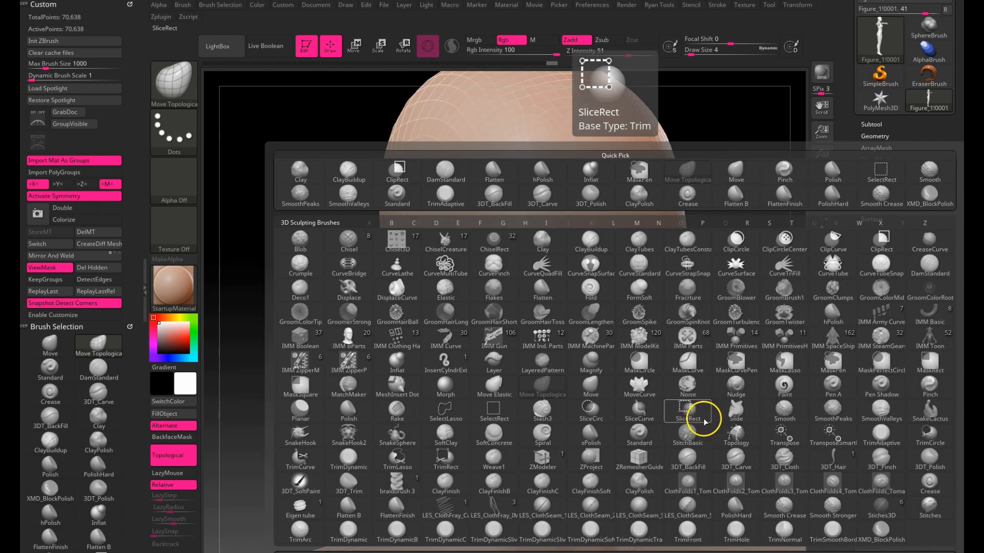
{"action": "key", "text": "c"}
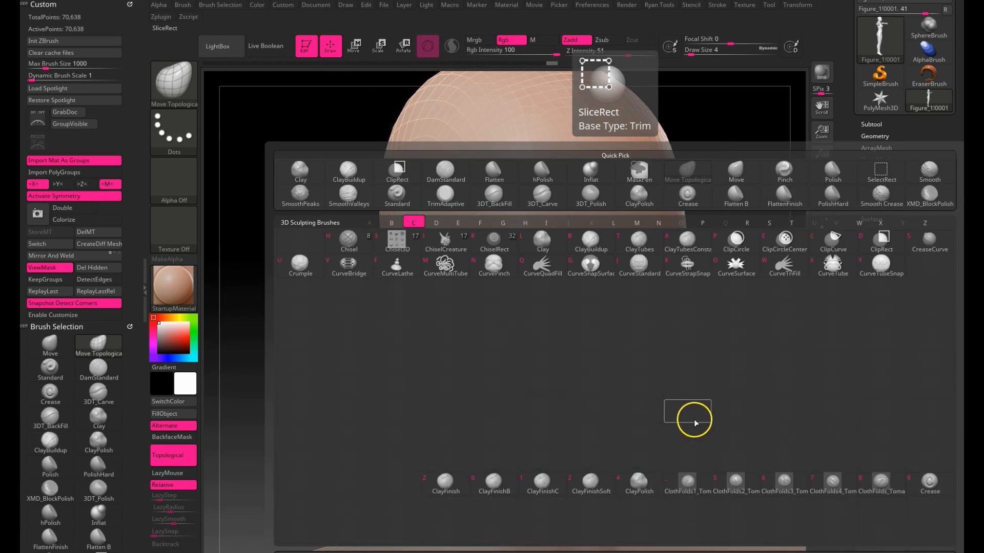
{"action": "left_click", "coordinate": [542, 243]}
{"action": "left_click_drag", "start_coordinate": [726, 374], "coordinate": [609, 373]}
{"action": "key", "text": "s"}
{"action": "left_click_drag", "start_coordinate": [607, 373], "coordinate": [608, 373]}
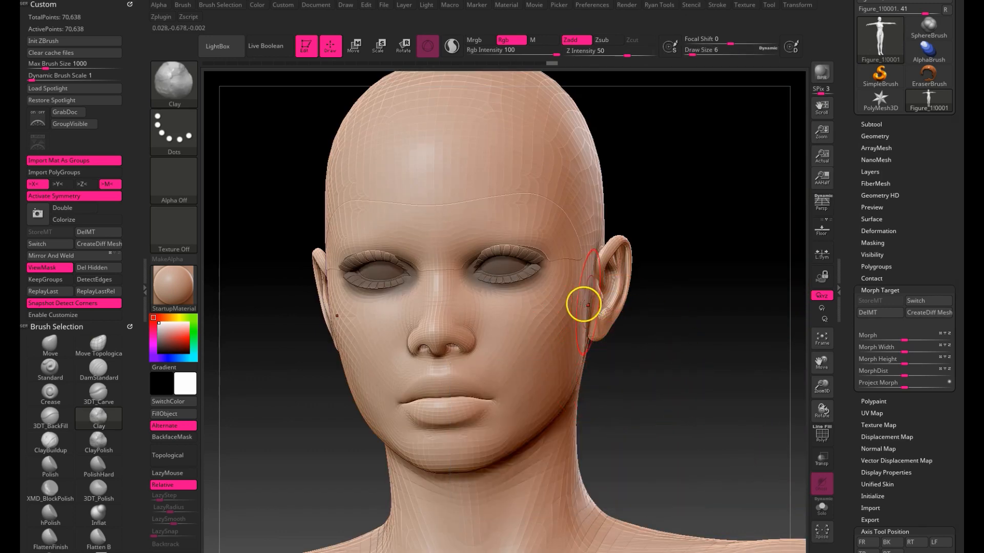
Undo the trial cheek stroke, lower the Clay brush's Z Intensity to 10 and carve a hollow beneath the cheekbone
{"action": "left_click_drag", "start_coordinate": [683, 356], "coordinate": [665, 361]}
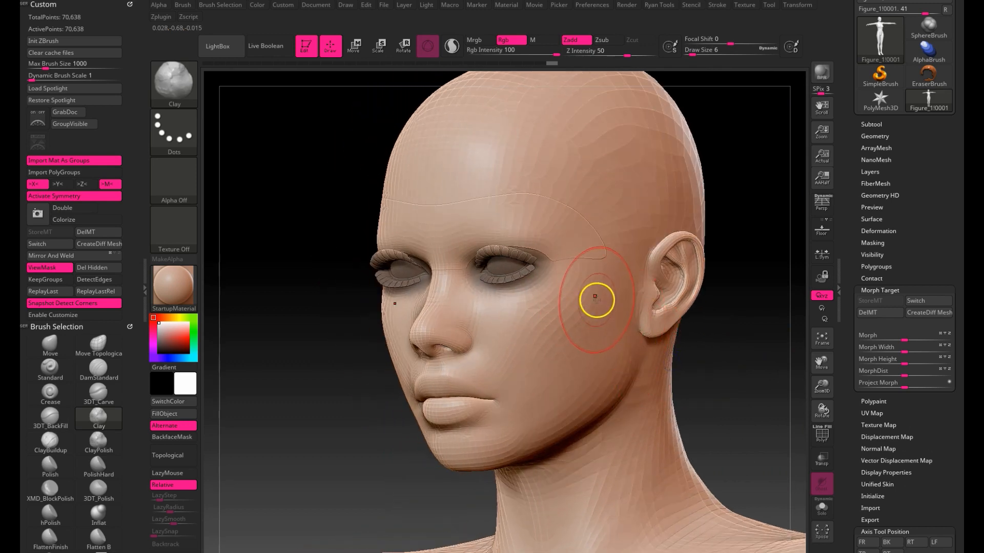
{"action": "left_click_drag", "start_coordinate": [590, 290], "coordinate": [541, 336]}
{"action": "key", "text": "ctrl+z"}
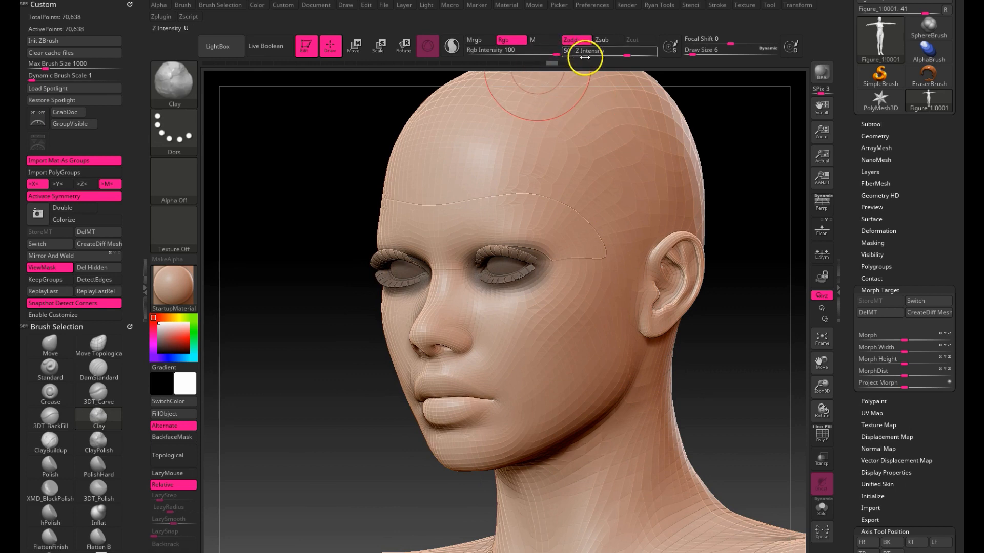
{"action": "left_click_drag", "start_coordinate": [622, 55], "coordinate": [620, 57]}
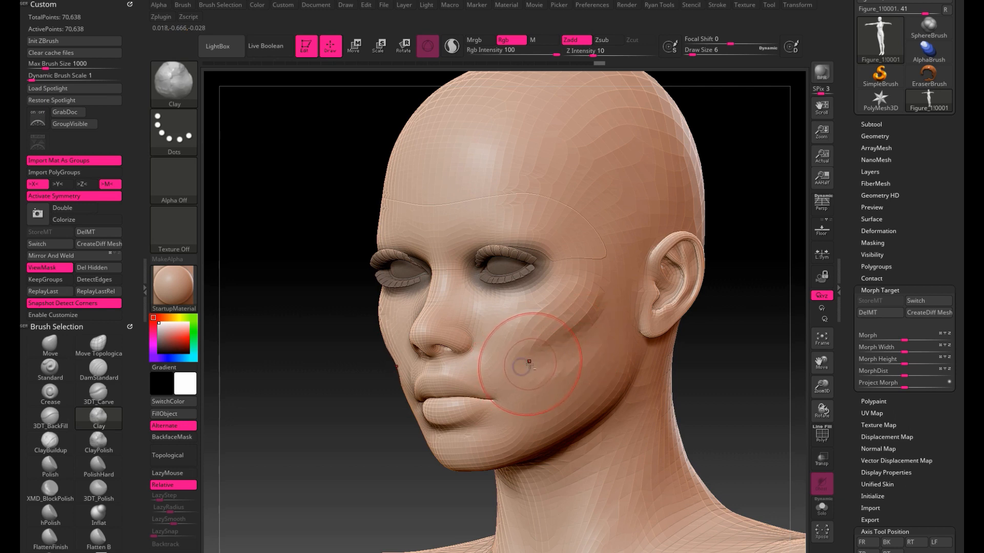
Set the Smooth brush's Z Intensity to 6 and soften the hollows beneath the cheekbones on both sides of the face
{"action": "key", "text": "shift"}
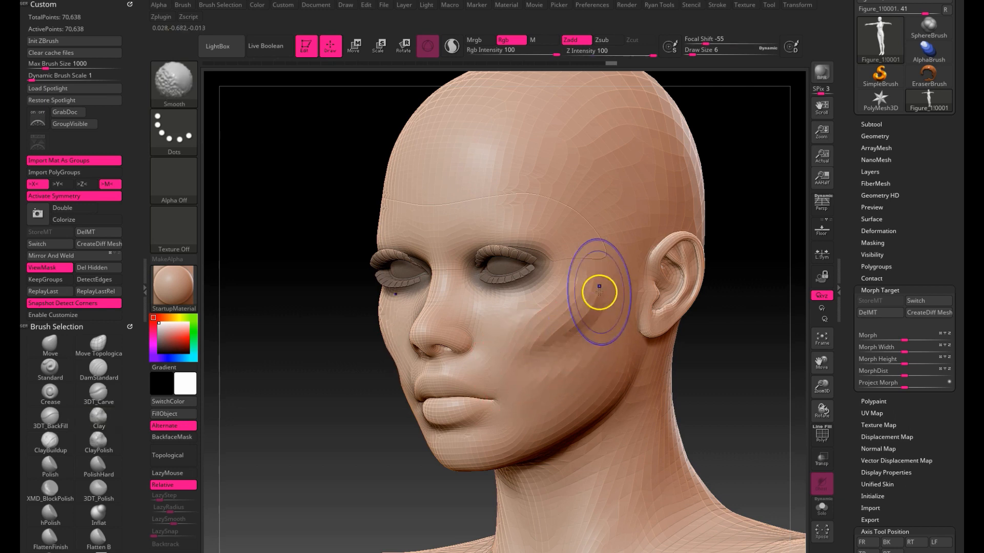
{"action": "left_click_drag", "start_coordinate": [651, 55], "coordinate": [587, 57]}
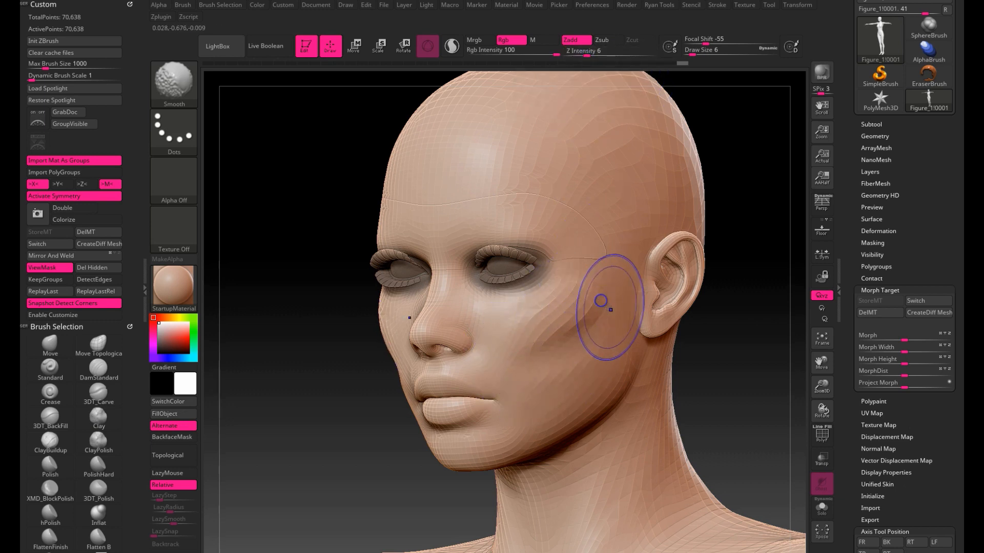
{"action": "mouse_move", "coordinate": [589, 324]}
{"action": "left_mouse_down", "text": "shift"}
{"action": "mouse_move", "coordinate": [522, 331]}
{"action": "mouse_move", "coordinate": [546, 309]}
{"action": "mouse_move", "coordinate": [518, 319]}
{"action": "mouse_move", "coordinate": [589, 353]}
{"action": "left_mouse_up", "text": "shift"}
{"action": "mouse_move", "coordinate": [519, 363]}
{"action": "left_mouse_down", "text": "shift"}
{"action": "mouse_move", "coordinate": [577, 296]}
{"action": "mouse_move", "coordinate": [600, 302]}
{"action": "left_mouse_up", "text": "shift"}
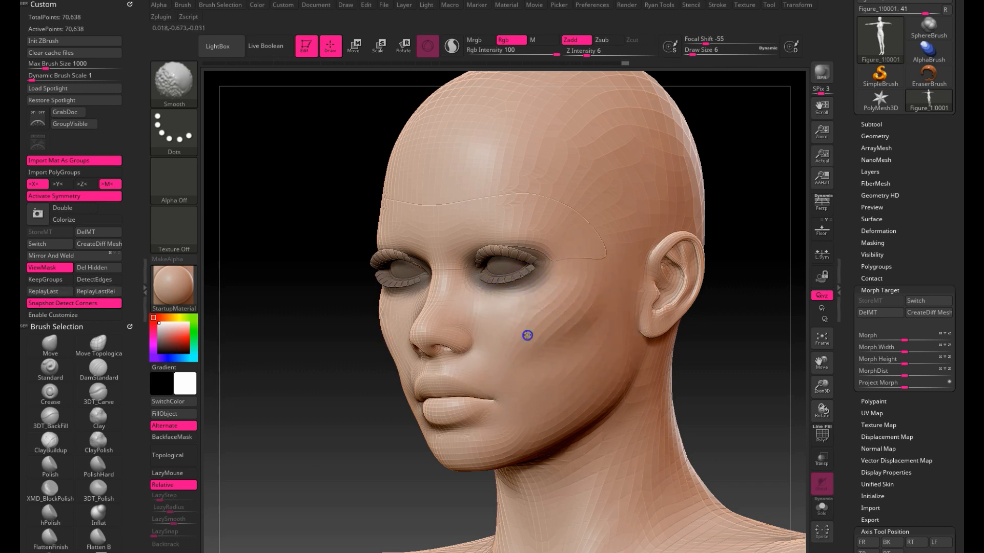
{"action": "mouse_move", "coordinate": [779, 378]}
{"action": "left_mouse_down"}
{"action": "mouse_move", "coordinate": [722, 384]}
{"action": "mouse_move", "coordinate": [786, 382]}
{"action": "mouse_move", "coordinate": [754, 378]}
{"action": "mouse_move", "coordinate": [764, 382]}
{"action": "left_mouse_up"}
{"action": "mouse_move", "coordinate": [344, 359]}
{"action": "left_mouse_down", "text": "shift"}
{"action": "mouse_move", "coordinate": [349, 321]}
{"action": "mouse_move", "coordinate": [385, 382]}
{"action": "left_mouse_up", "text": "shift"}
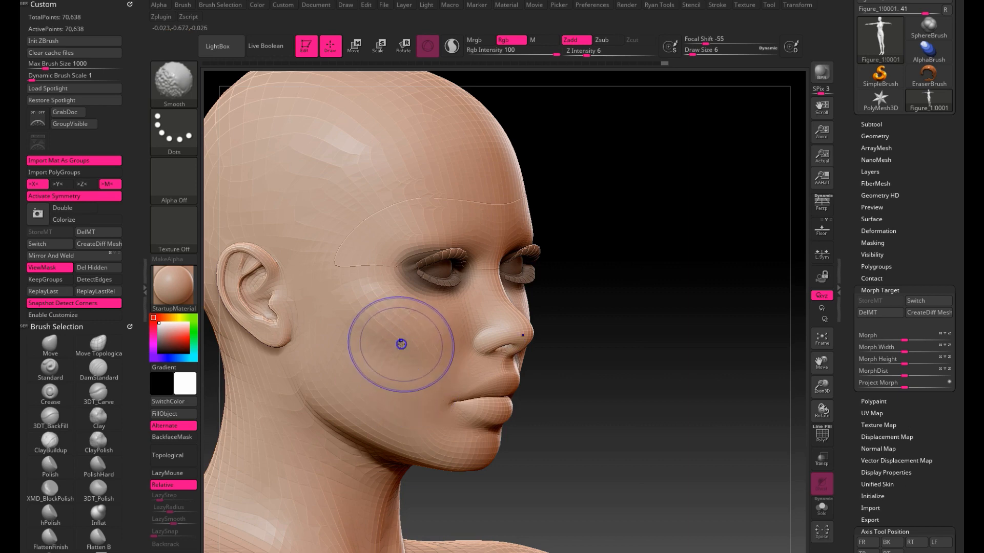
{"action": "mouse_move", "coordinate": [641, 358]}
{"action": "left_mouse_down"}
{"action": "mouse_move", "coordinate": [630, 362]}
{"action": "mouse_move", "coordinate": [666, 374]}
{"action": "left_mouse_up"}
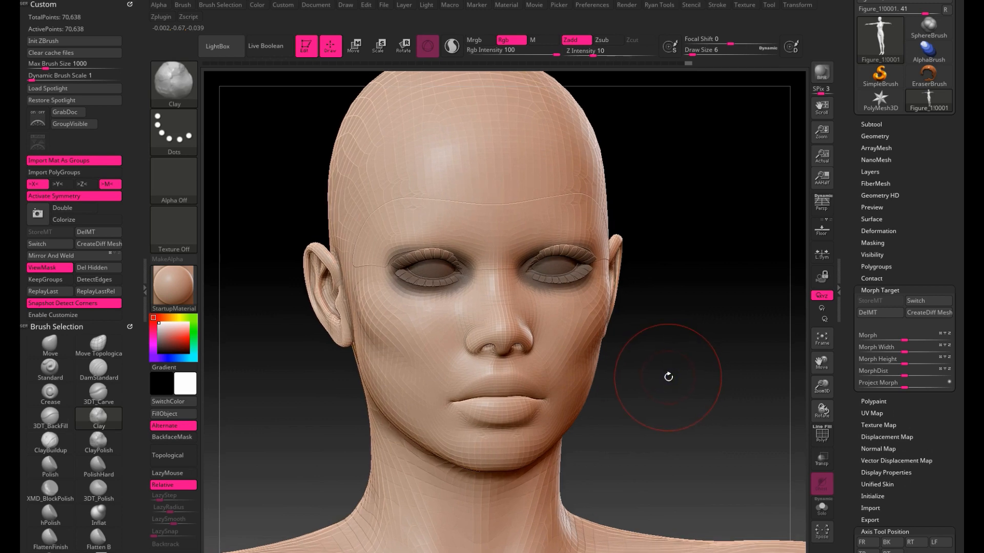
Switch to the Move brush and slightly adjust the side of the nose above the nostril at draw size 6
{"action": "key", "text": "b"}
{"action": "key", "text": "m"}
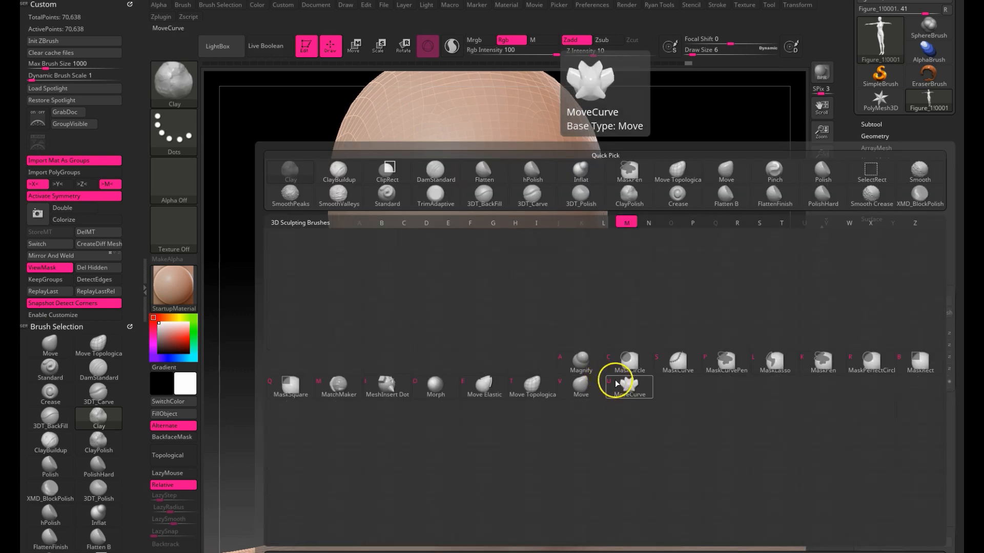
{"action": "left_click", "coordinate": [583, 388]}
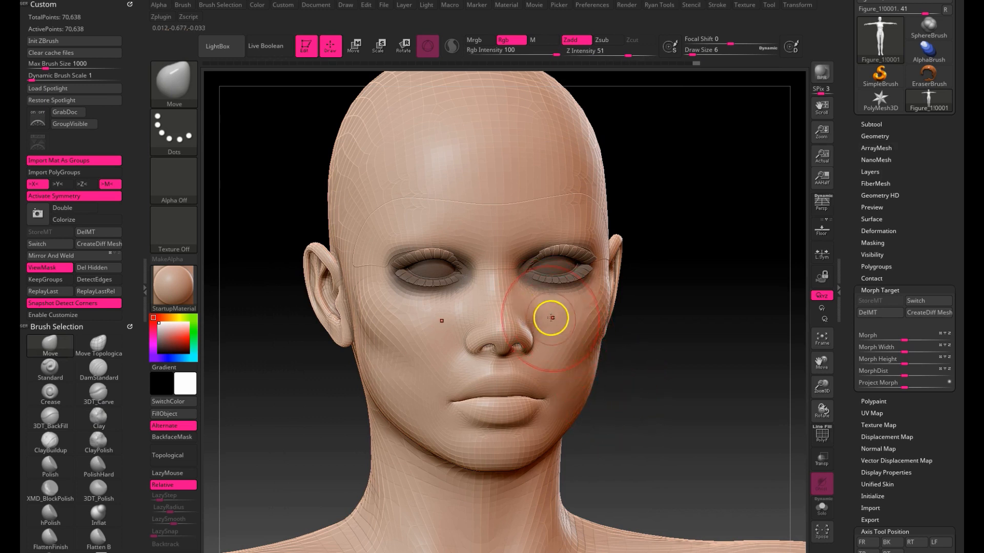
{"action": "left_click_drag", "start_coordinate": [513, 325], "coordinate": [519, 324]}
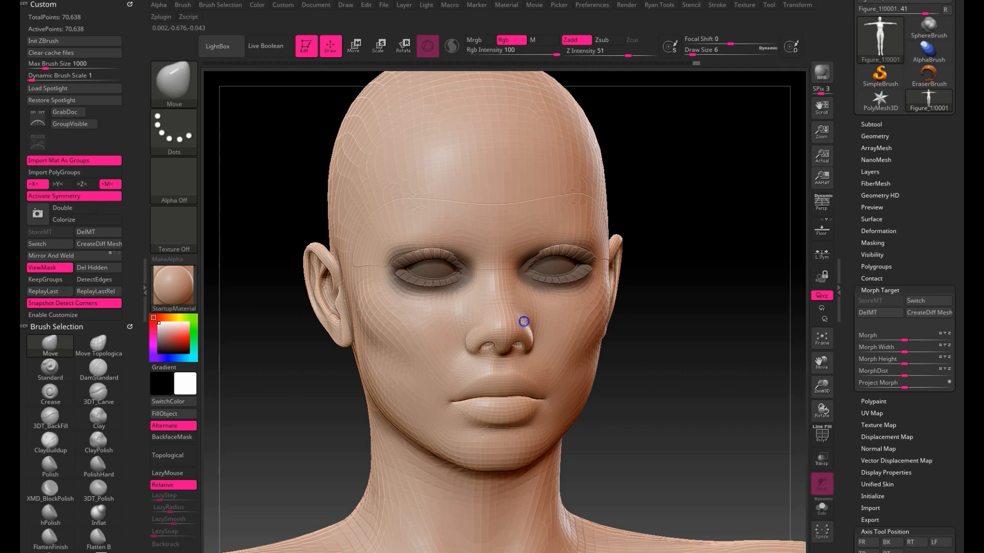
{"action": "mouse_move", "coordinate": [694, 375]}
{"action": "left_mouse_down"}
{"action": "mouse_move", "coordinate": [638, 376]}
{"action": "mouse_move", "coordinate": [702, 373]}
{"action": "mouse_move", "coordinate": [672, 373]}
{"action": "mouse_move", "coordinate": [697, 374]}
{"action": "mouse_move", "coordinate": [679, 382]}
{"action": "mouse_move", "coordinate": [704, 386]}
{"action": "left_mouse_up"}
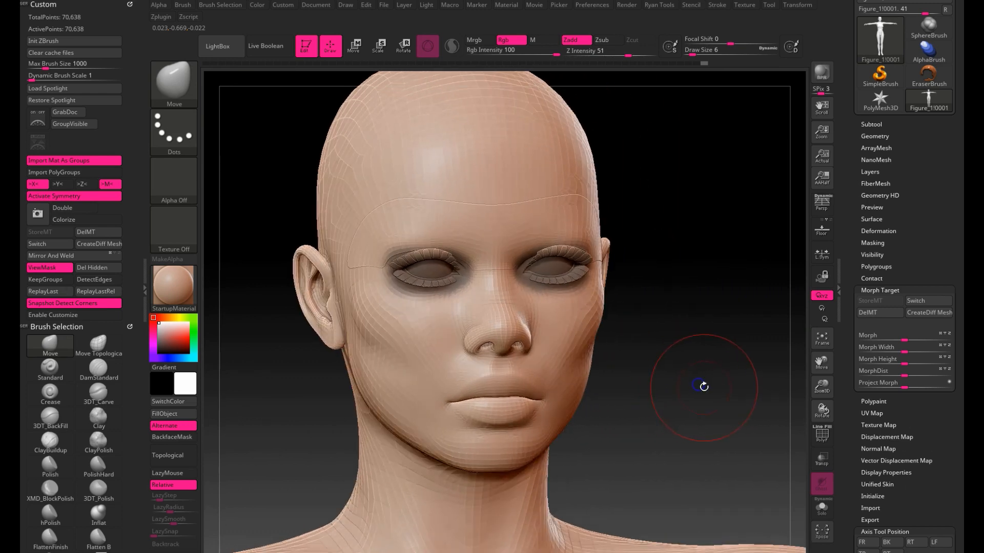
Invert the mask around the eyes and turn off the mask display
{"action": "left_click", "coordinate": [695, 388], "text": "ctrl"}
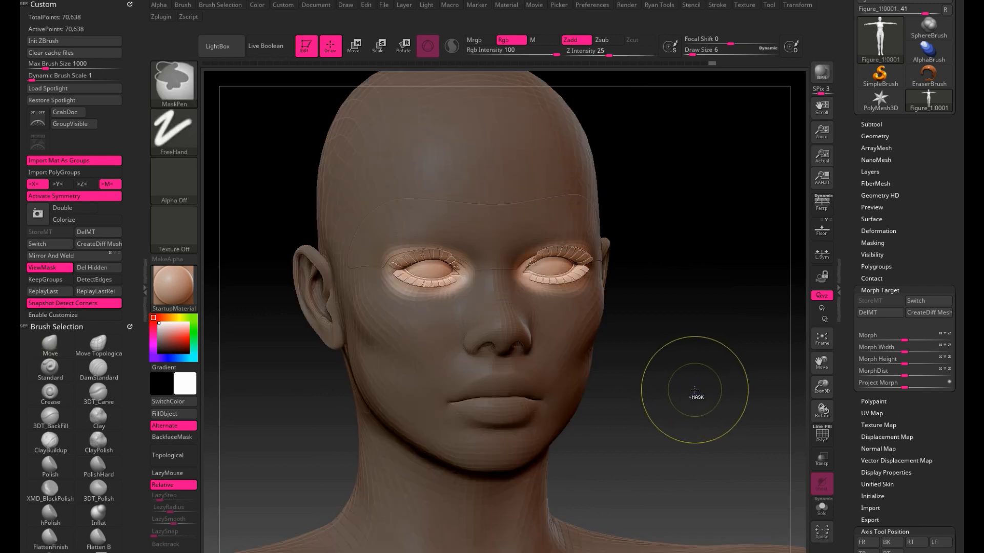
{"action": "key", "text": "ctrl+h"}
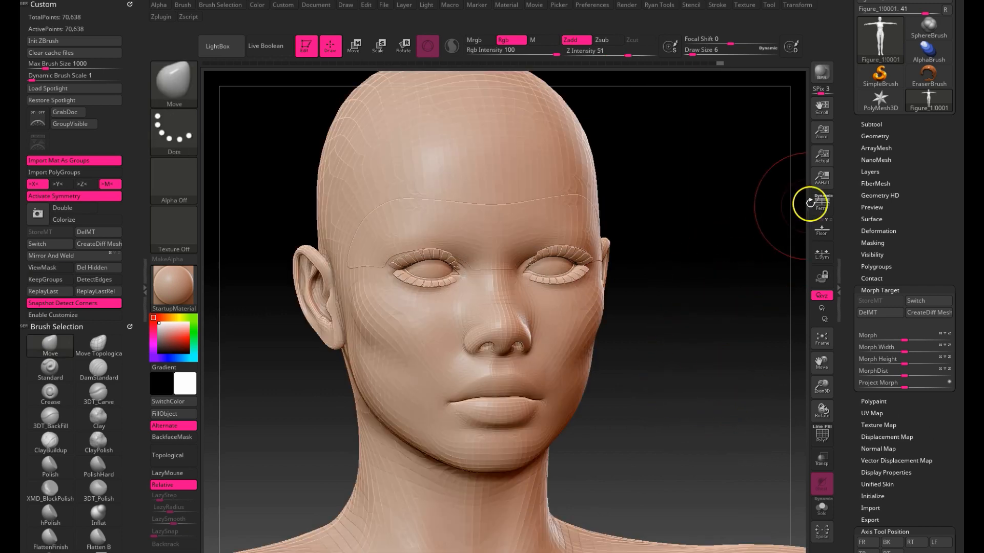
Send the sculpted figure back to Poser through GoZ and import it as a full body morph named "Anna Face"
{"action": "left_click_drag", "start_coordinate": [847, 179], "coordinate": [846, 255]}
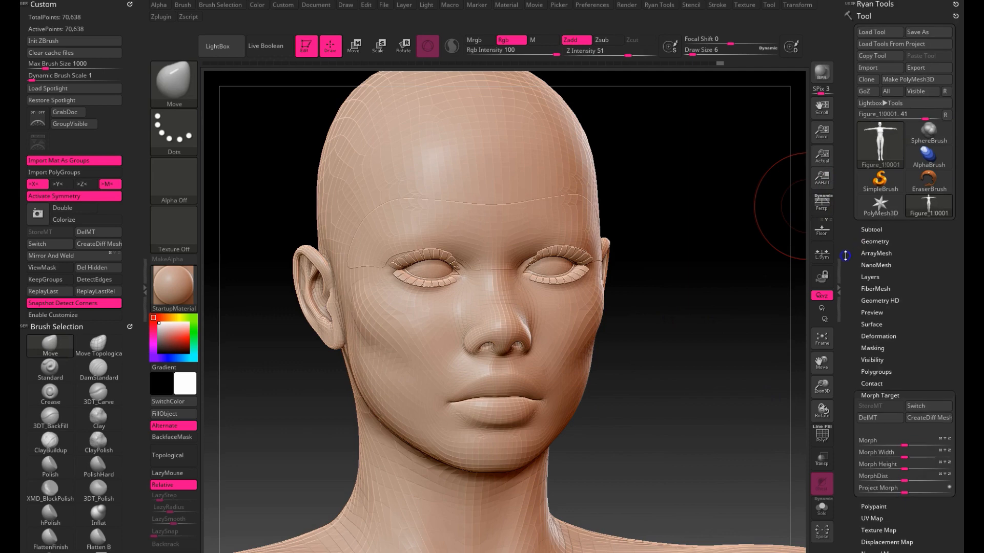
{"action": "left_click", "coordinate": [865, 92]}
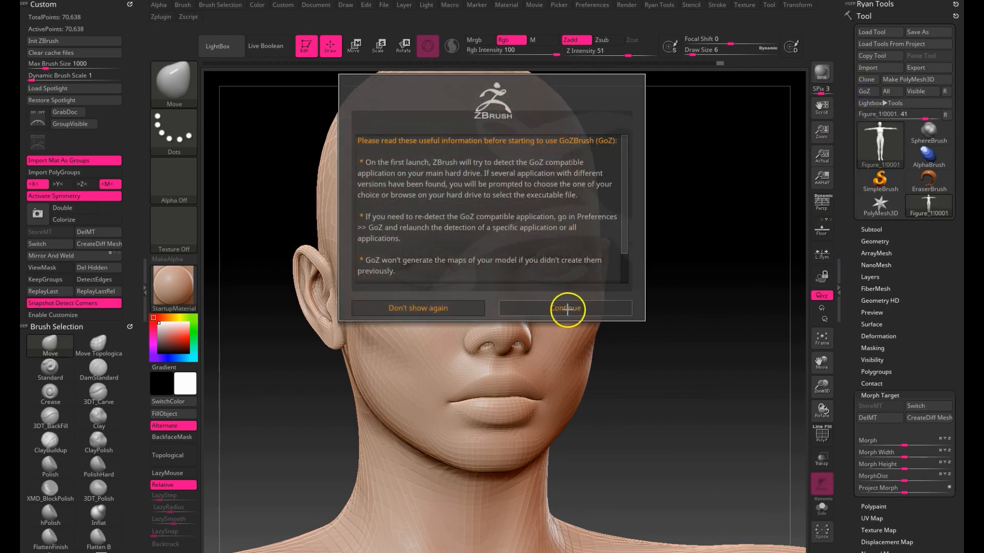
{"action": "left_click", "coordinate": [574, 308]}
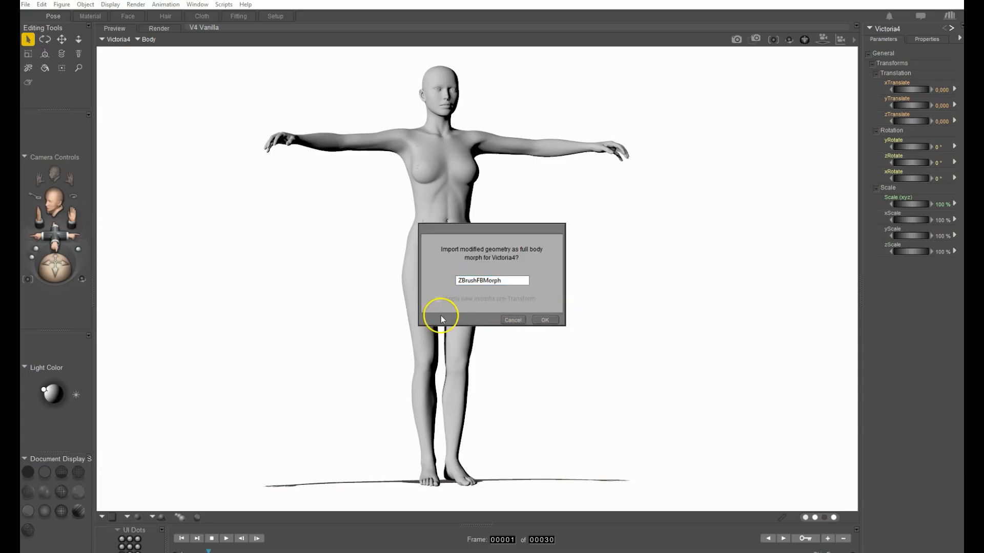
{"action": "left_click_drag", "start_coordinate": [509, 280], "coordinate": [408, 292]}
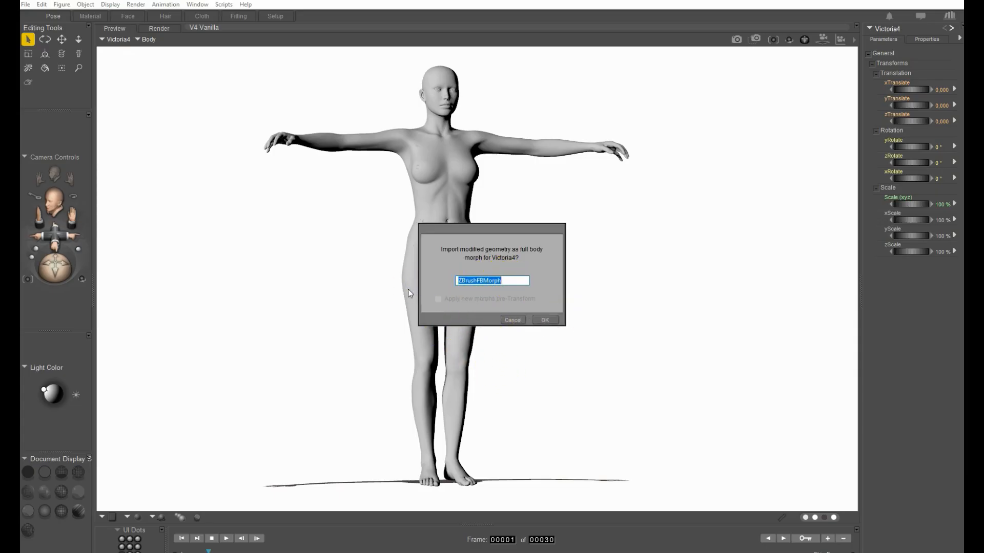
{"action": "type", "text": "Anna Face"}
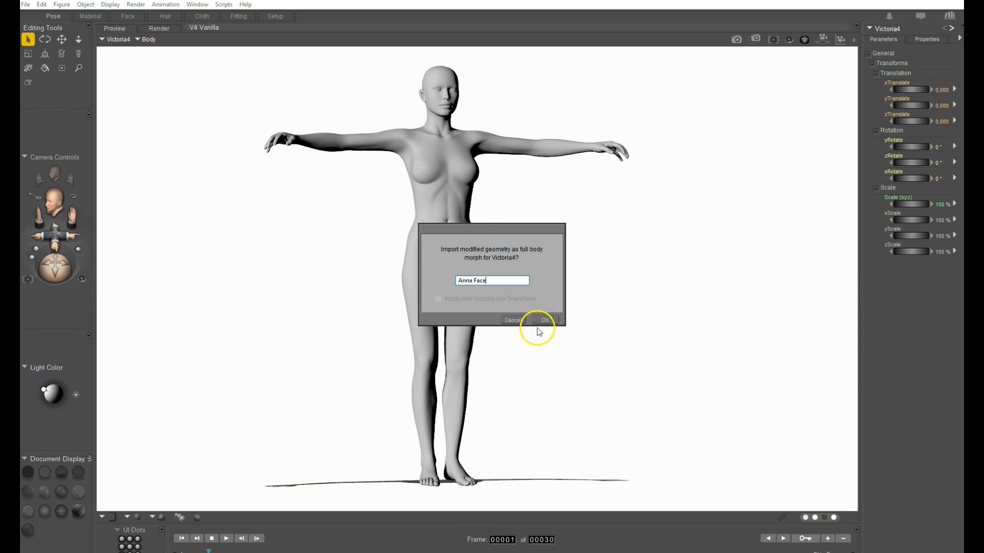
{"action": "left_click", "coordinate": [545, 321]}
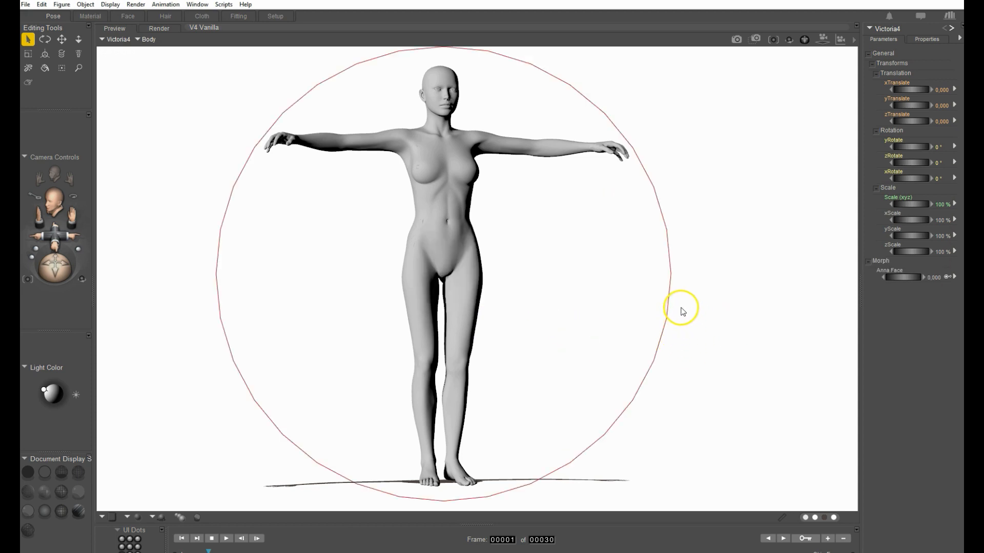
Preview the Anna Face morph on the head with the Face camera, dialing it up to about 1 and back to 0
{"action": "left_click", "coordinate": [894, 278]}
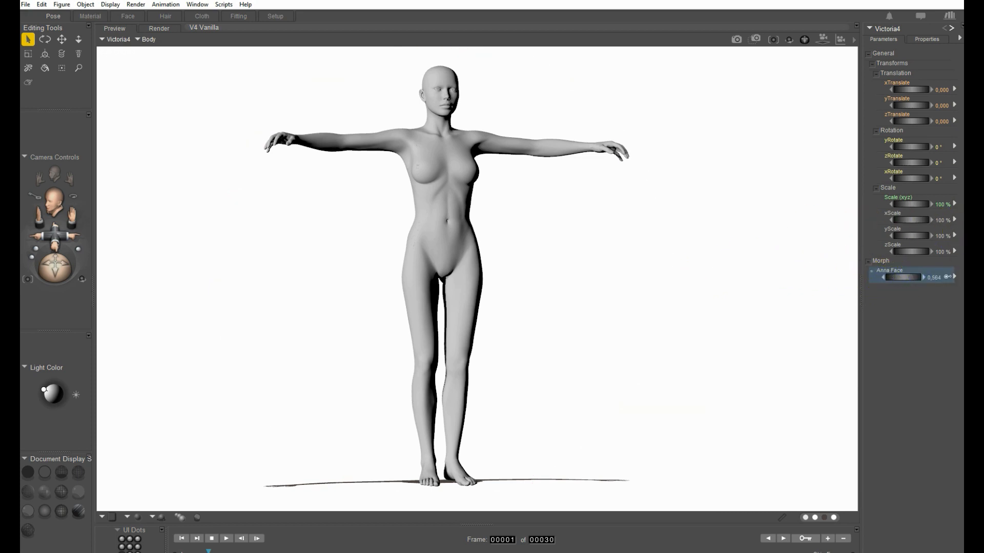
{"action": "left_click", "coordinate": [894, 271]}
{"action": "left_click", "coordinate": [55, 172]}
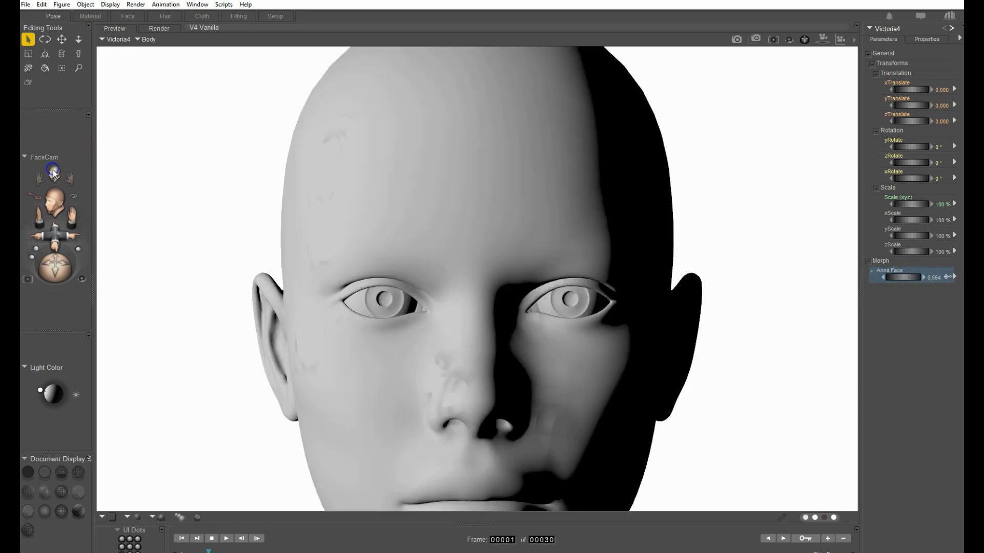
{"action": "left_click", "coordinate": [823, 40]}
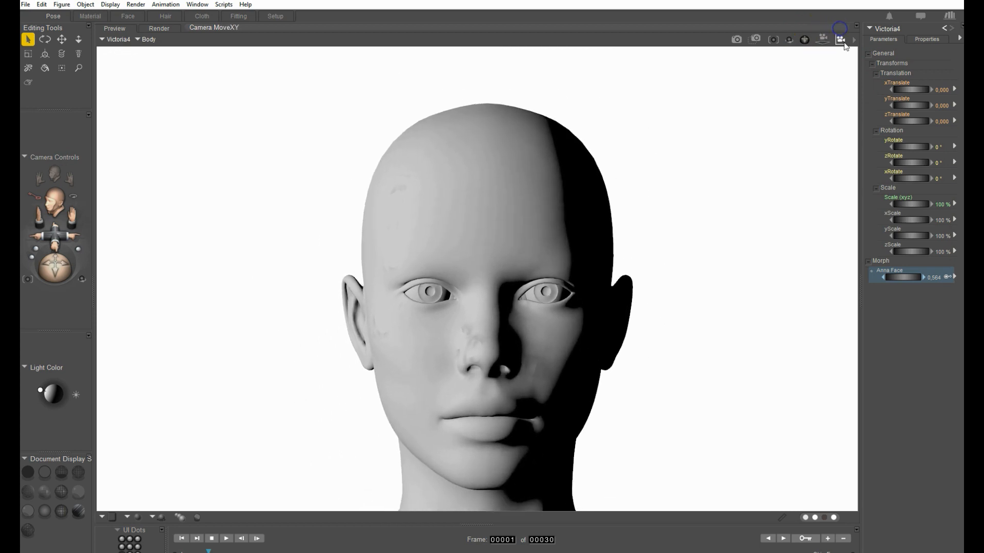
{"action": "left_click_drag", "start_coordinate": [906, 280], "coordinate": [954, 287]}
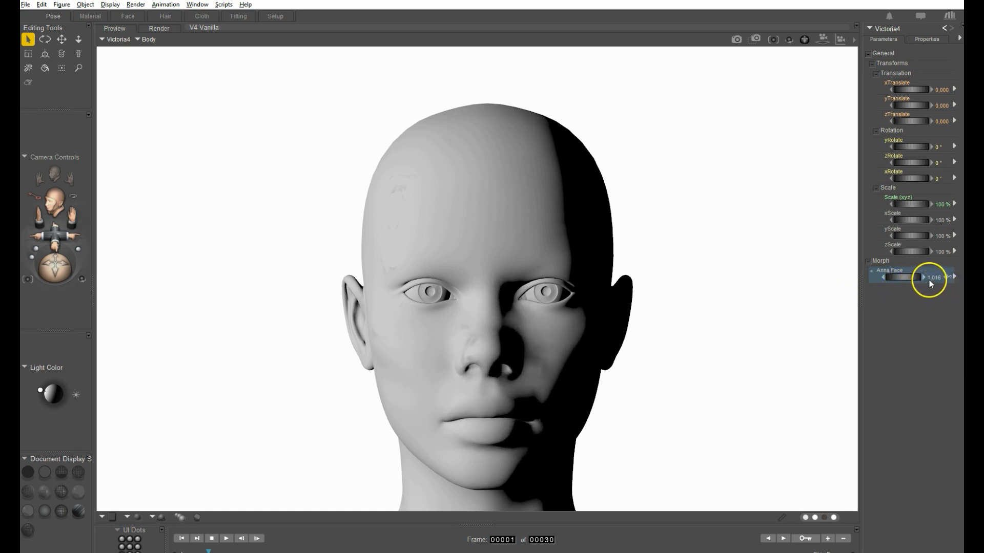
{"action": "left_click", "coordinate": [936, 278]}
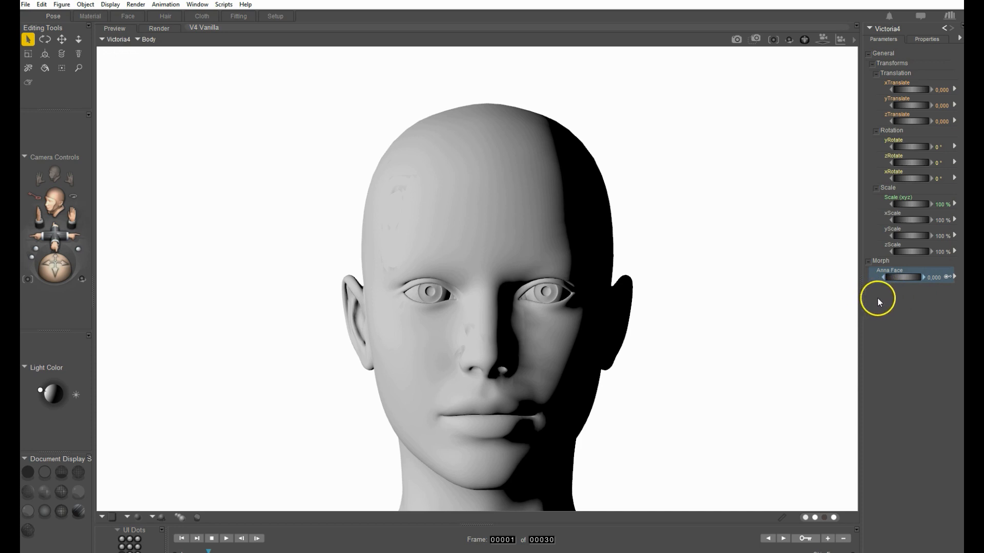
Limit the Anna Face morph to a minimum of 0 and a maximum of 1, and dial it up to 1
{"action": "left_click", "coordinate": [954, 276]}
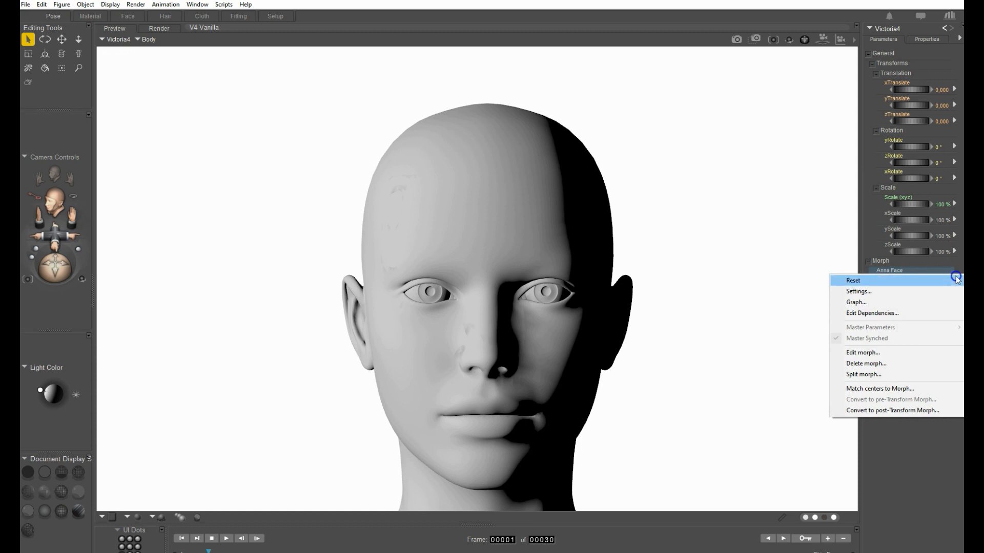
{"action": "left_click", "coordinate": [866, 292]}
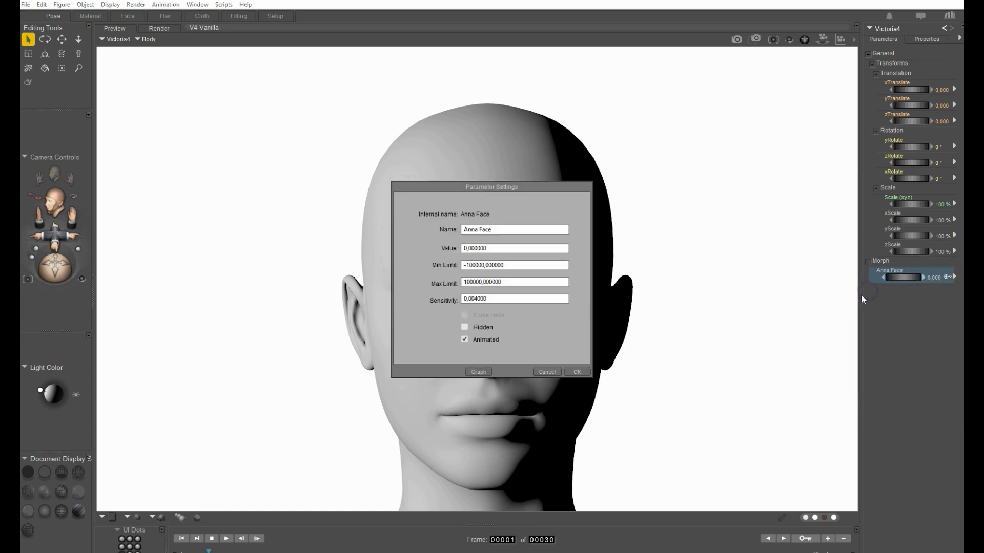
{"action": "double_click", "coordinate": [499, 265]}
{"action": "left_click_drag", "start_coordinate": [508, 284], "coordinate": [395, 295]}
{"action": "type", "text": "1"}
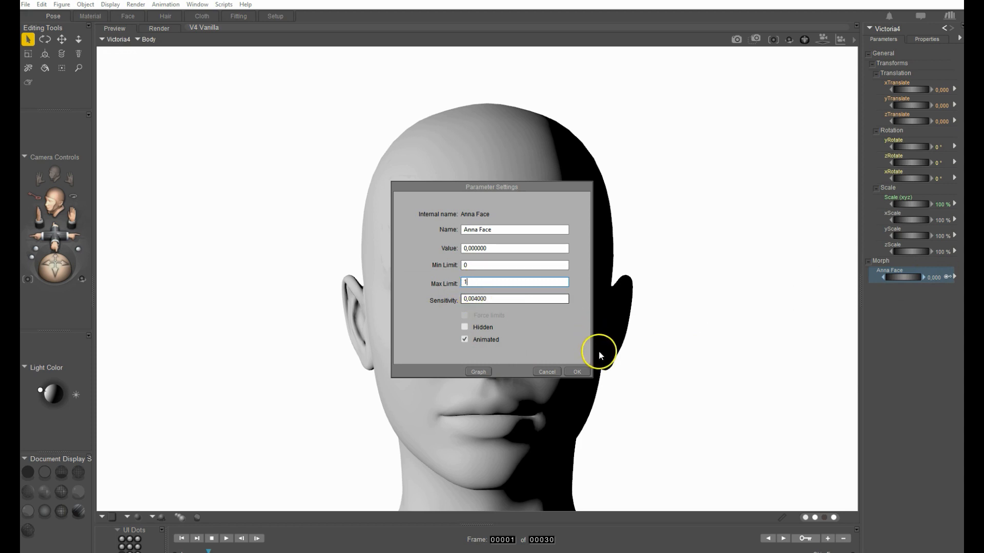
{"action": "left_click", "coordinate": [577, 371]}
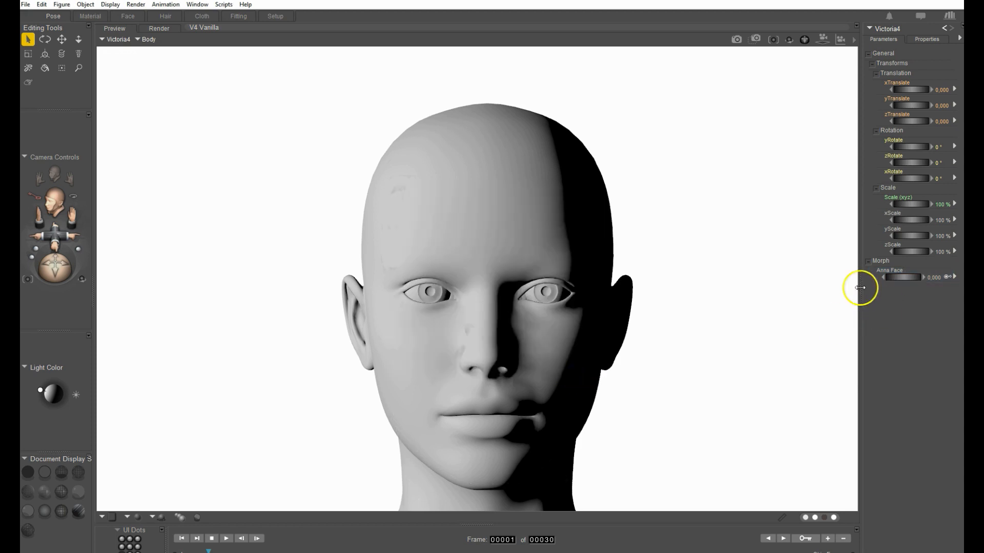
{"action": "left_click_drag", "start_coordinate": [894, 279], "coordinate": [920, 277]}
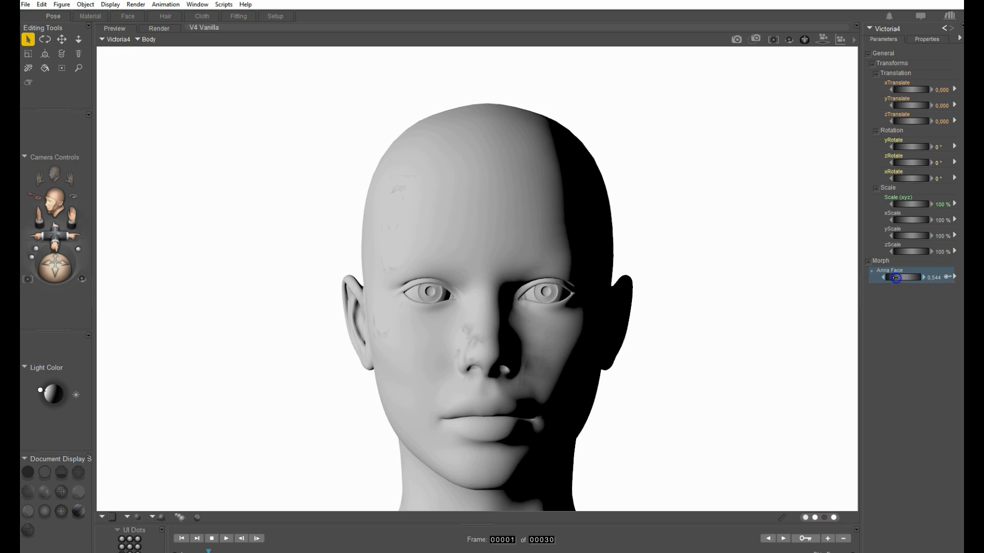
{"action": "left_click_drag", "start_coordinate": [896, 278], "coordinate": [917, 278]}
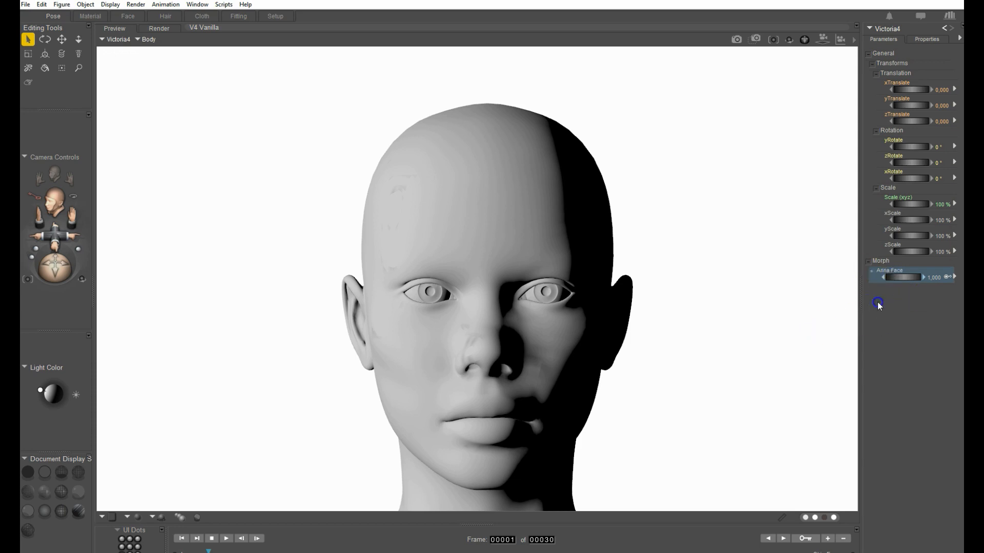
Export a morph injection containing only Anna Face, saved as "Anna Face INJ" in the your_project_name pose folder
{"action": "left_click", "coordinate": [25, 5]}
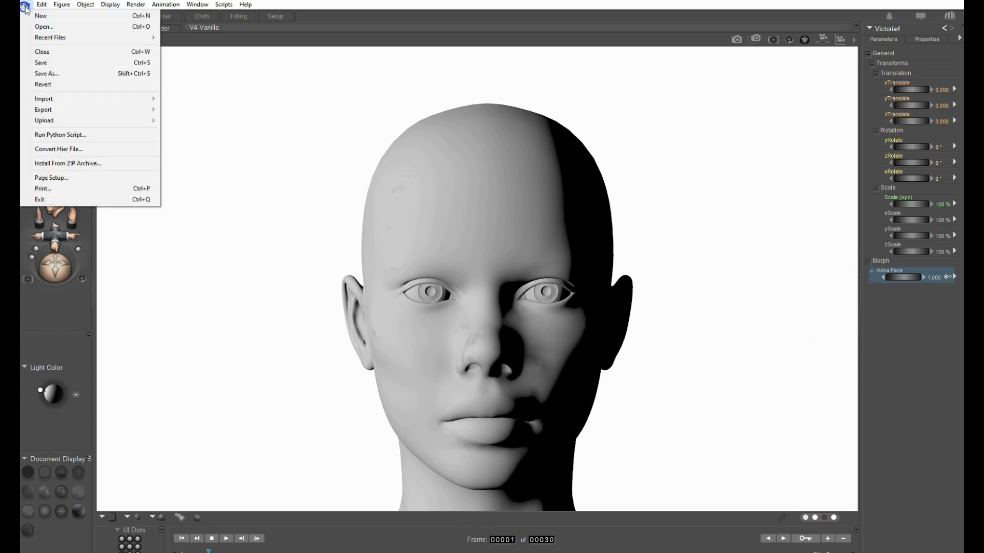
{"action": "mouse_move", "coordinate": [58, 110]}
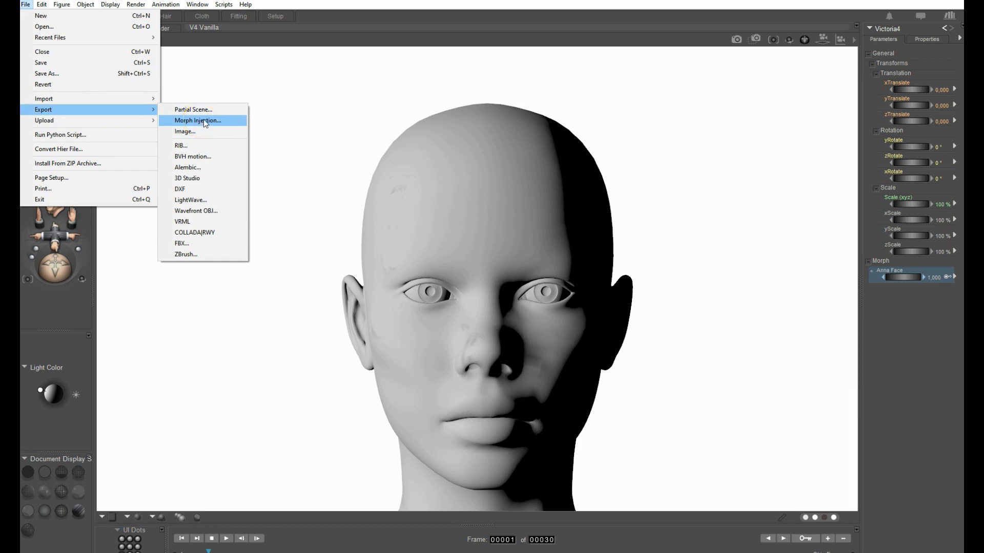
{"action": "left_click", "coordinate": [204, 121]}
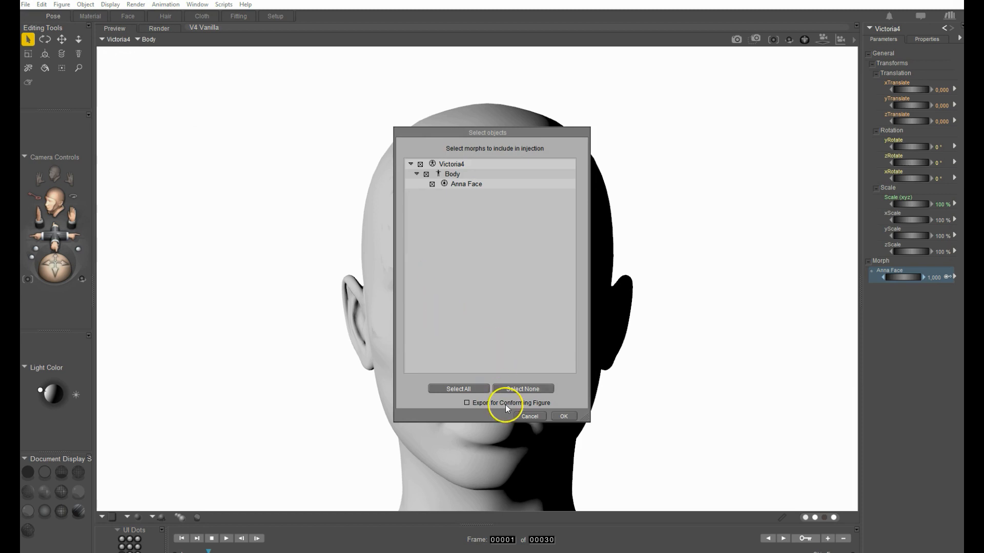
{"action": "left_click", "coordinate": [519, 390]}
{"action": "left_click", "coordinate": [431, 185]}
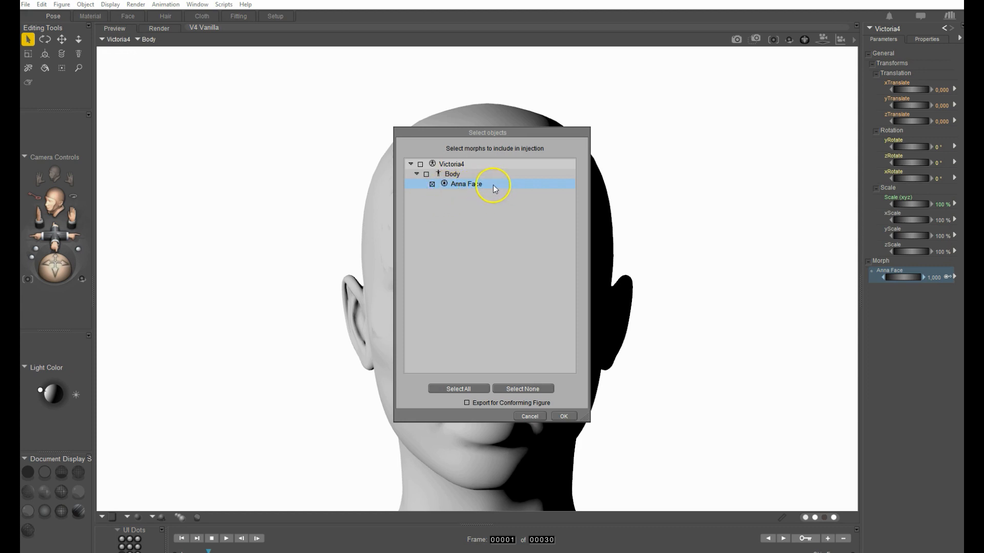
{"action": "left_click", "coordinate": [567, 417]}
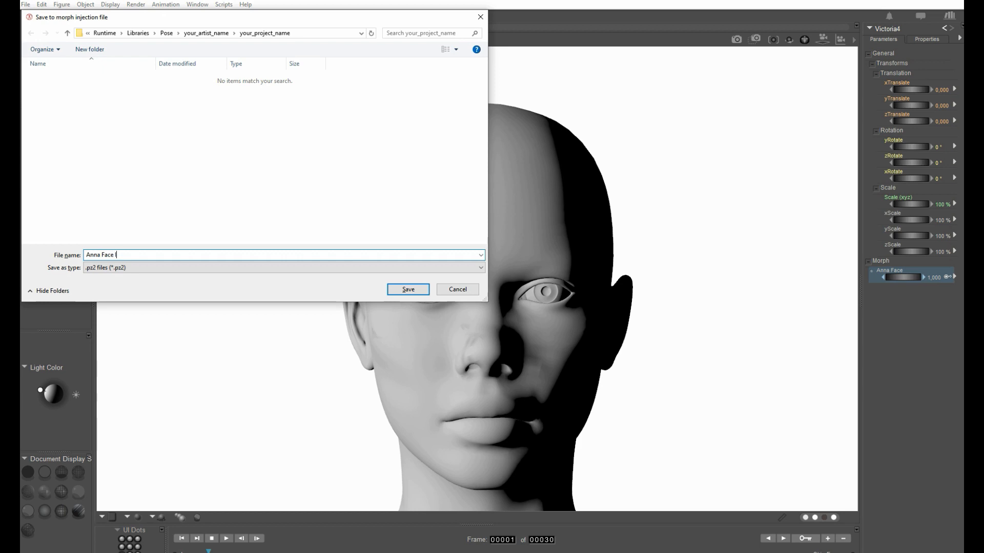
{"action": "type", "text": "NJ"}
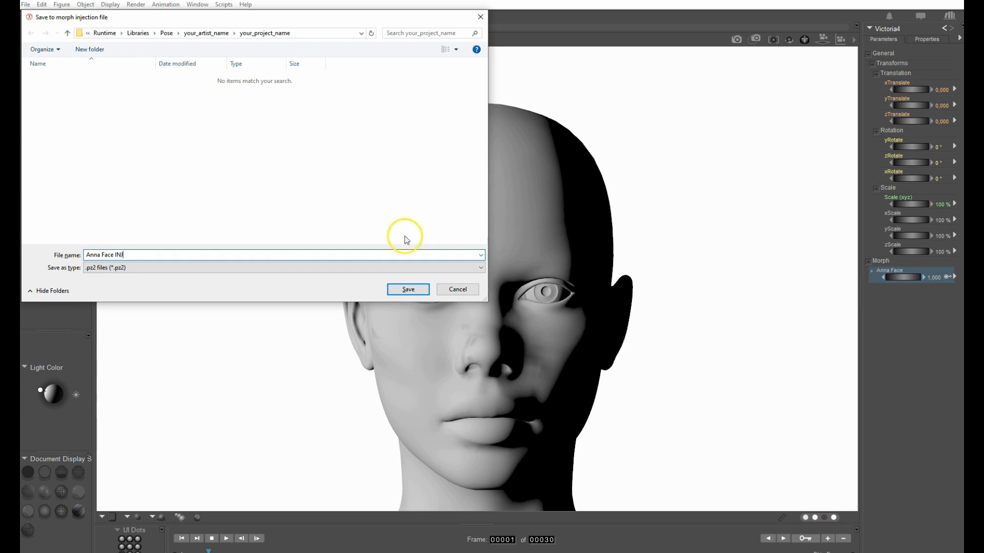
{"action": "left_click", "coordinate": [410, 290]}
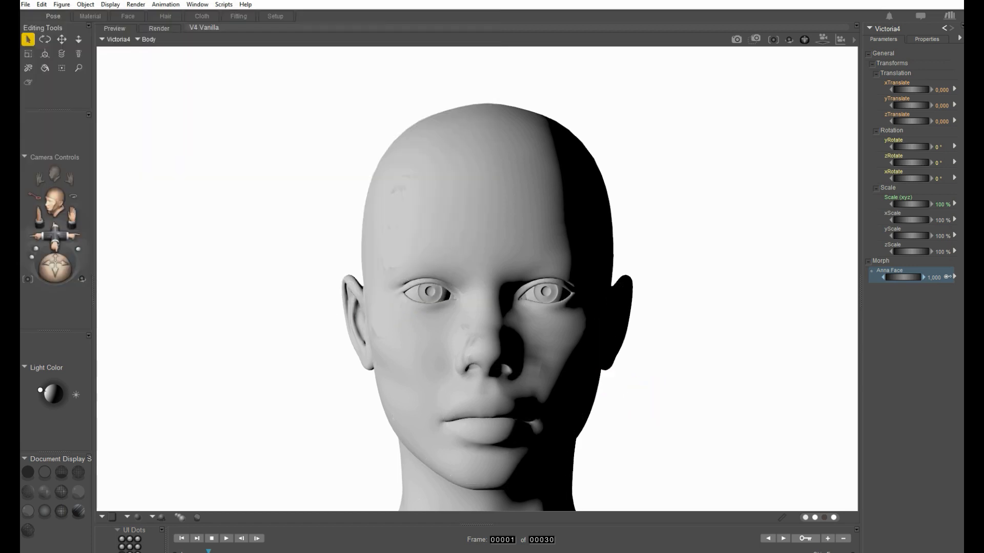
Browse the Pose library to the your_project_name folder under Projectname on Desktop and your_artist_name, and check for the exported injection
{"action": "left_click_drag", "start_coordinate": [0, 34], "coordinate": [582, 59]}
{"action": "left_click", "coordinate": [371, 443]}
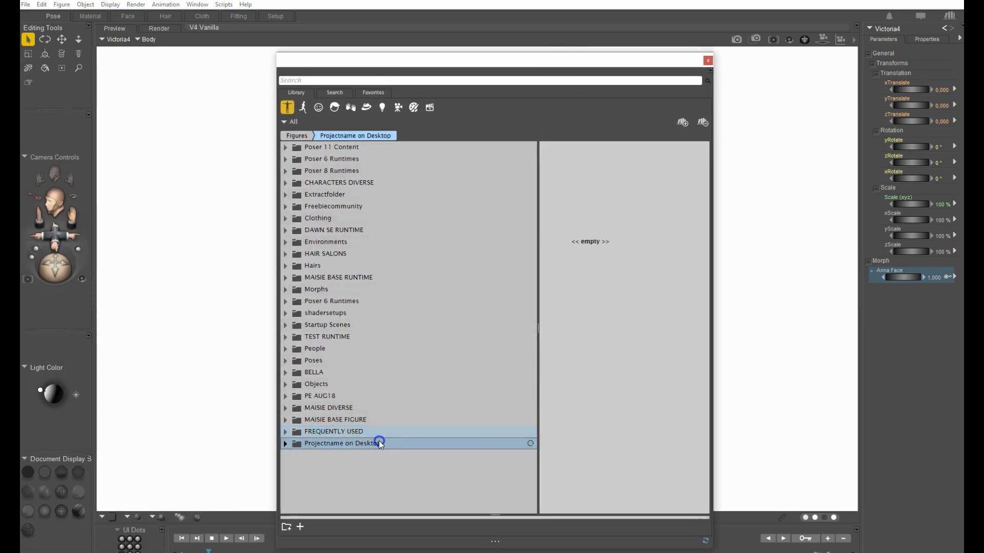
{"action": "left_click", "coordinate": [301, 109]}
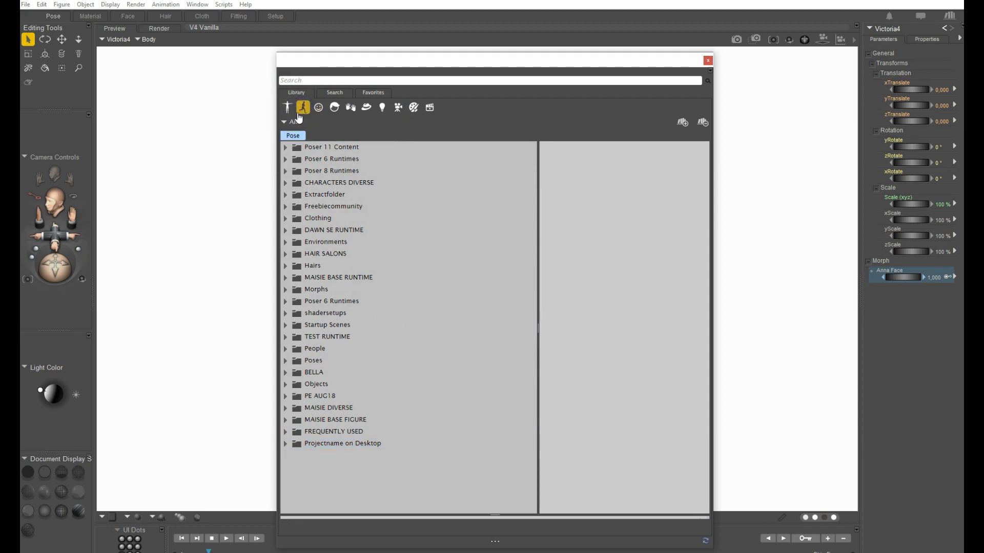
{"action": "left_click", "coordinate": [371, 444]}
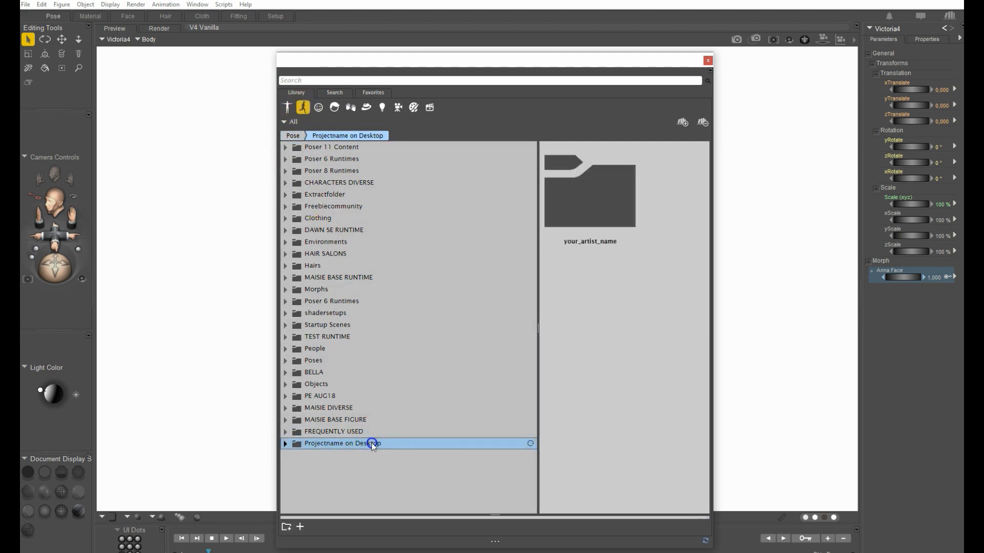
{"action": "double_click", "coordinate": [609, 204]}
{"action": "double_click", "coordinate": [607, 205]}
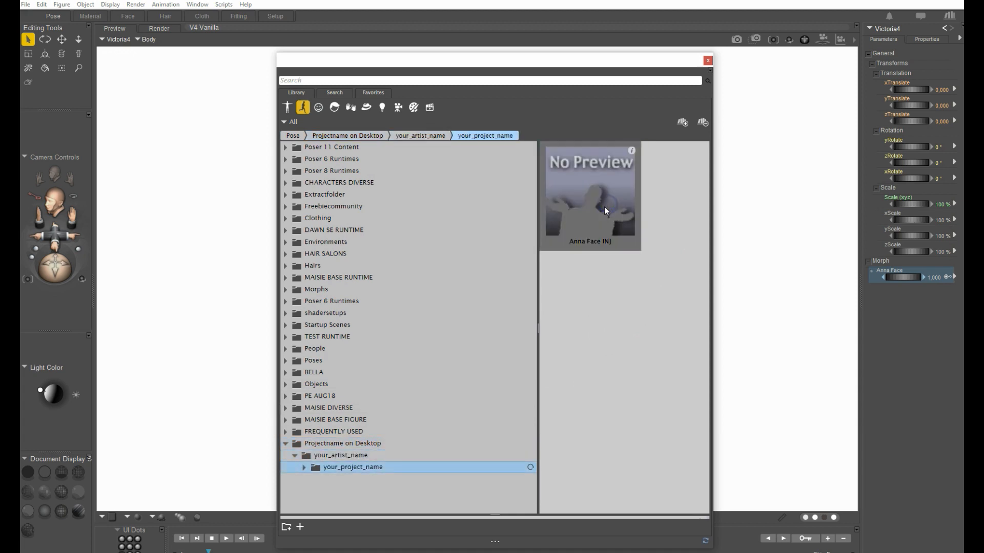
{"action": "left_click_drag", "start_coordinate": [581, 60], "coordinate": [420, 41]}
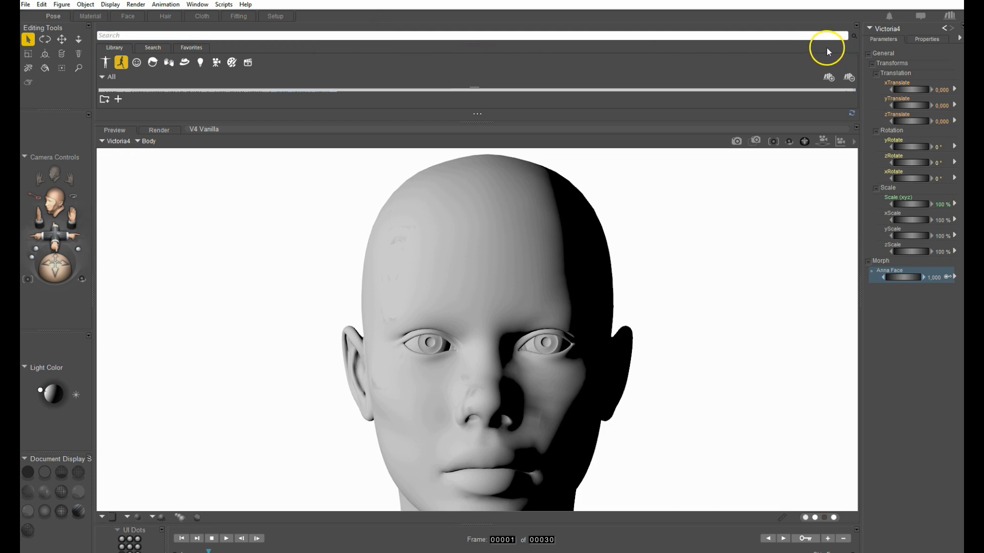
{"action": "left_click", "coordinate": [840, 143]}
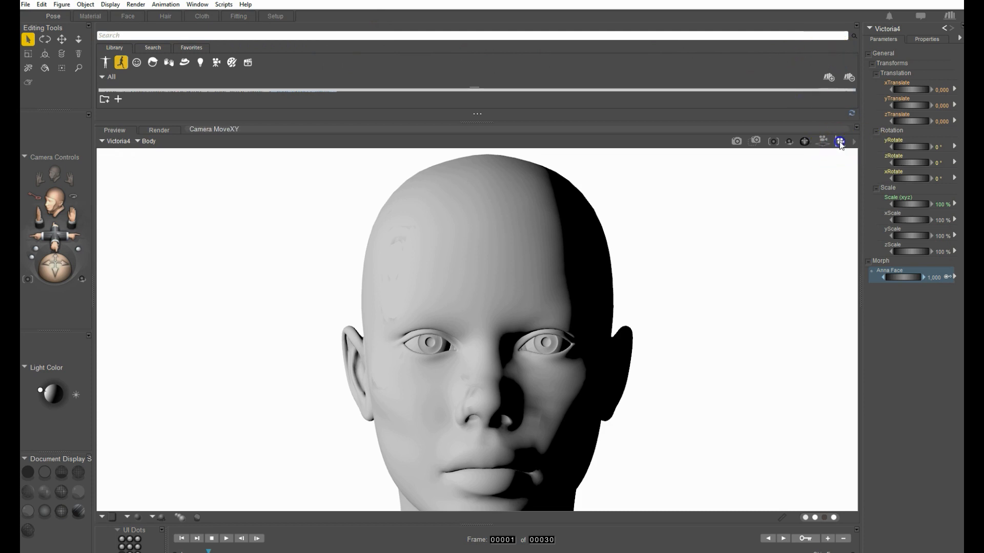
{"action": "left_click", "coordinate": [483, 35]}
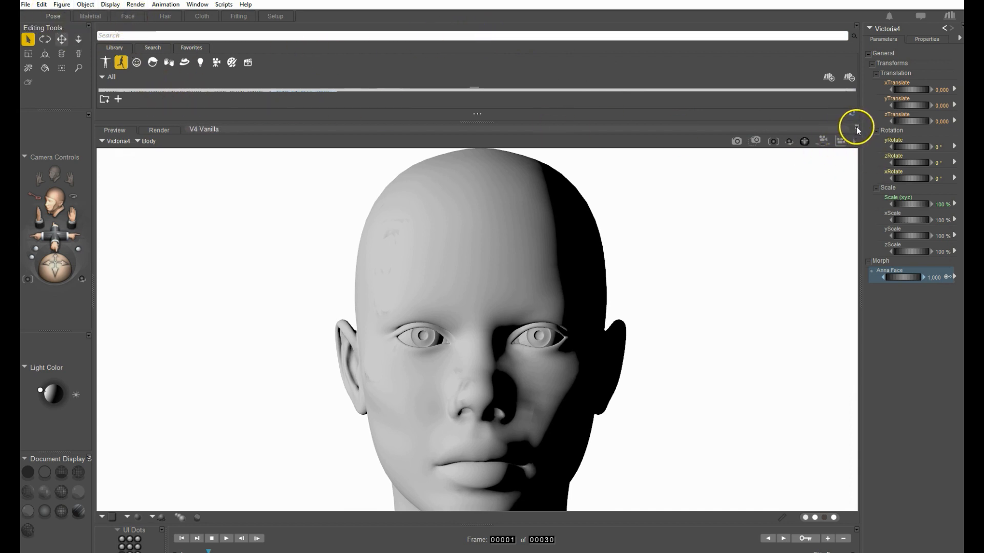
{"action": "left_click", "coordinate": [856, 127]}
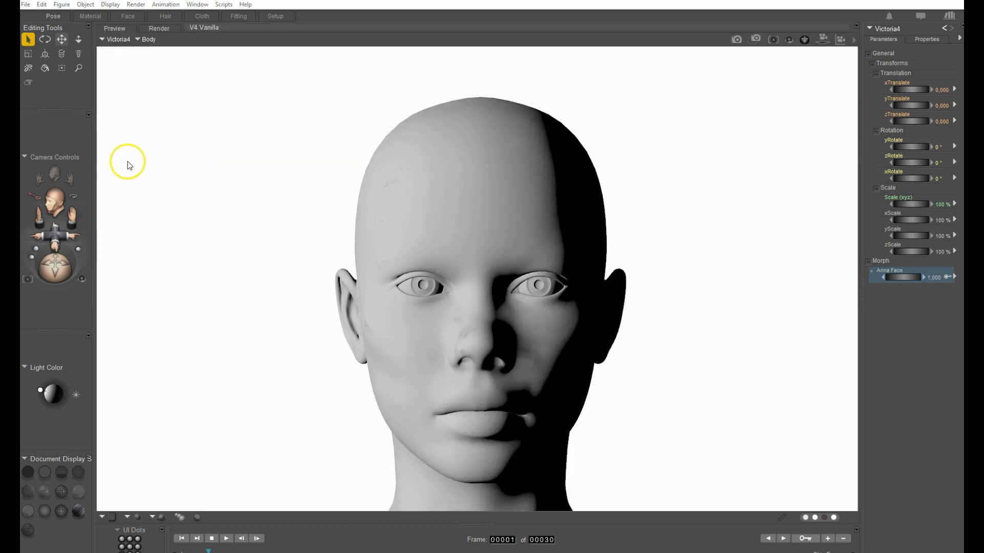
Revert the scene to its last saved version and apply the Anna Face INJ pose from the library to Victoria4
{"action": "left_click", "coordinate": [25, 4]}
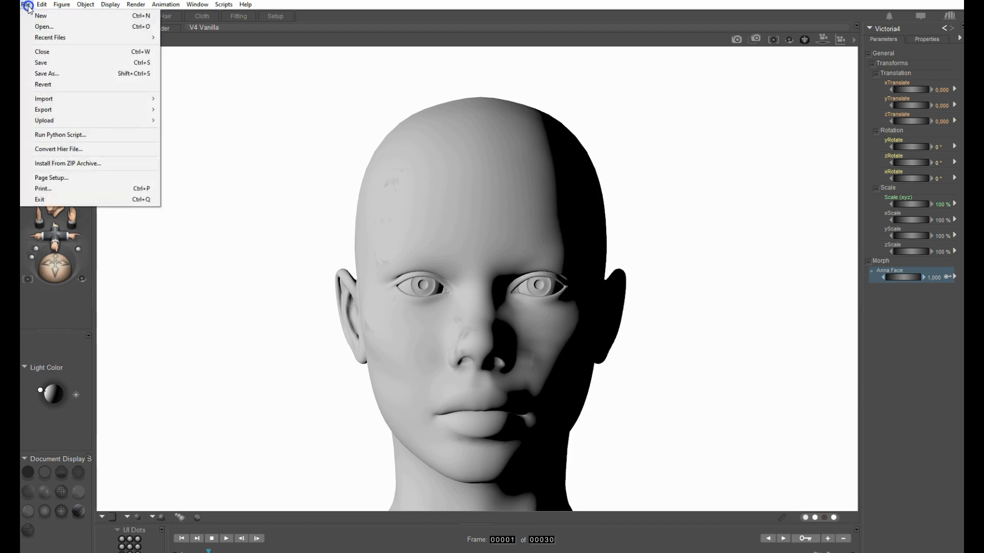
{"action": "left_click", "coordinate": [45, 85]}
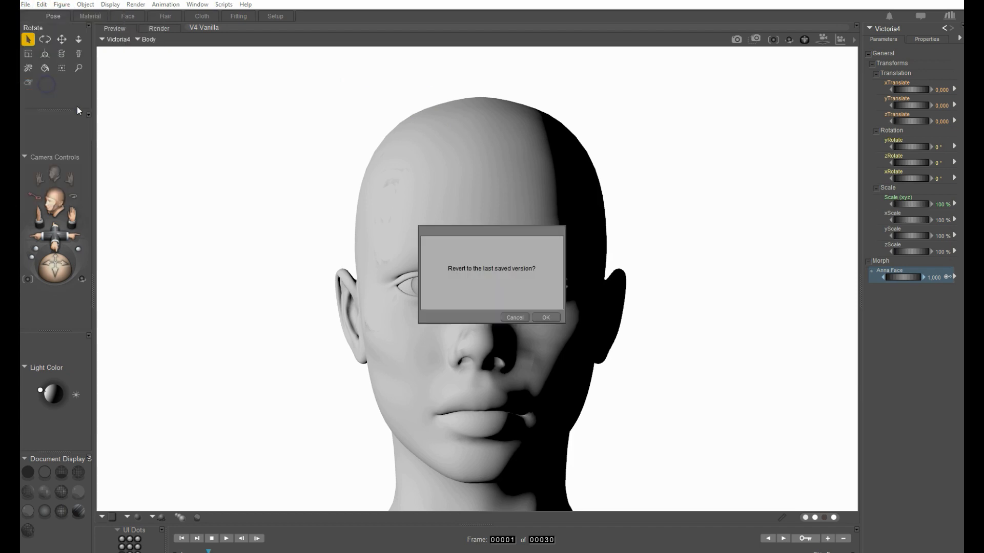
{"action": "left_click", "coordinate": [545, 318]}
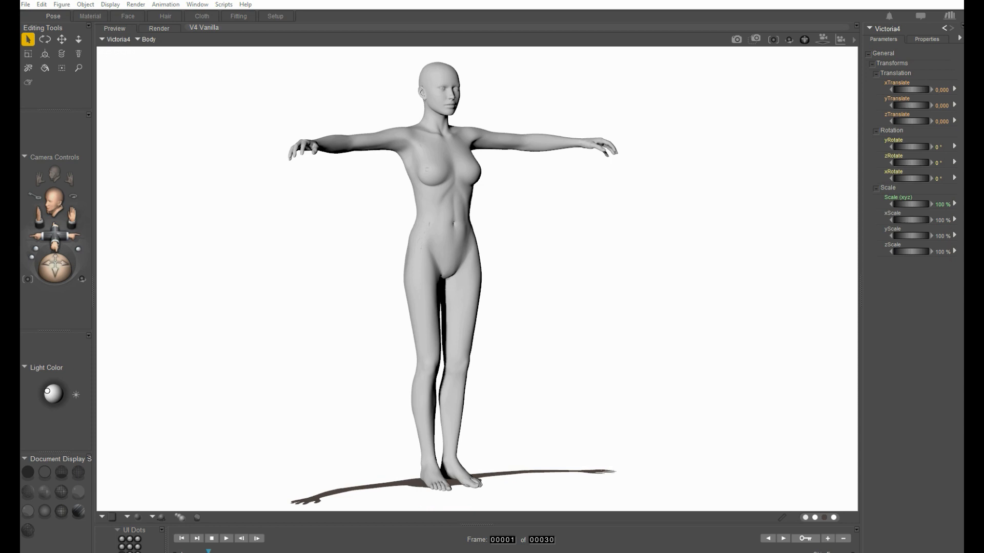
{"action": "left_click_drag", "start_coordinate": [21, 89], "coordinate": [676, 68]}
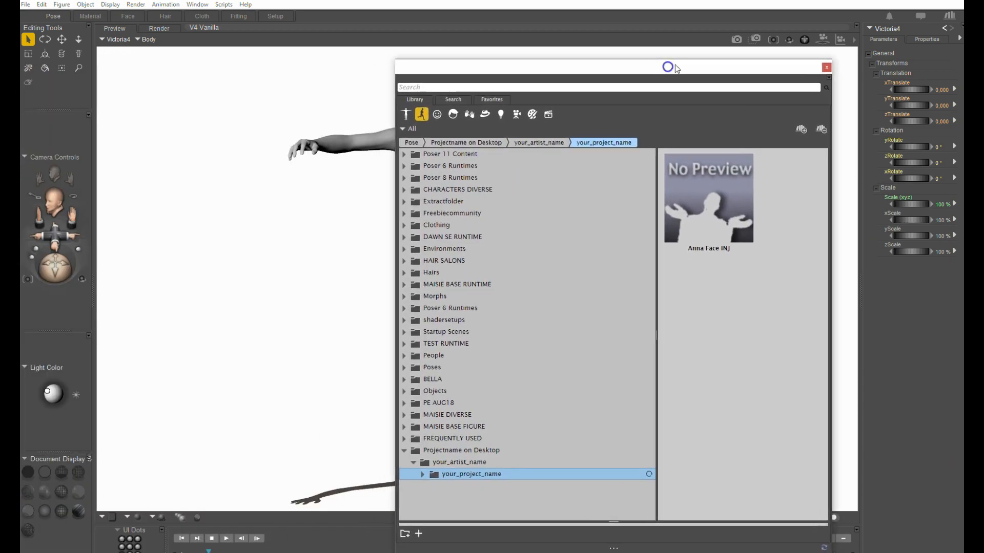
{"action": "double_click", "coordinate": [695, 220]}
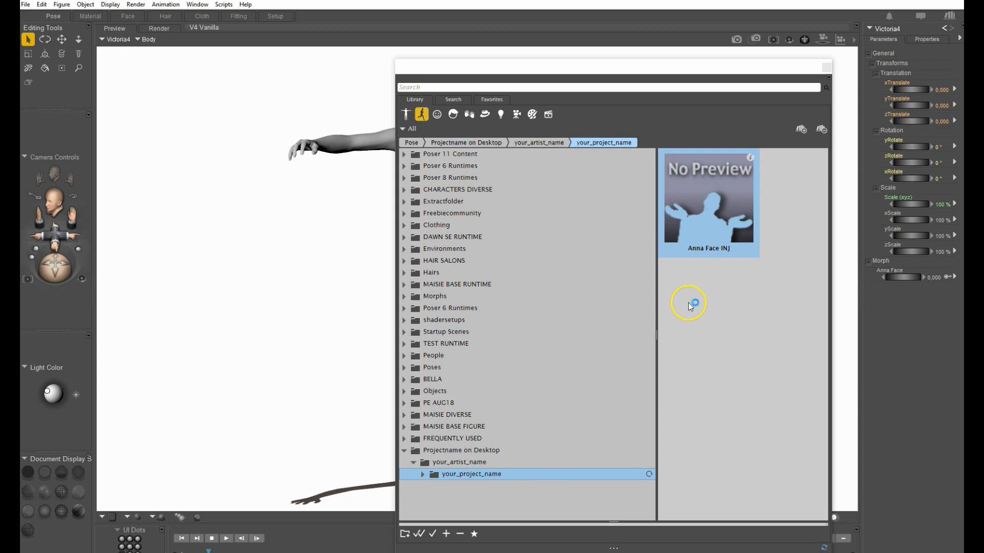
Switch to Notepad to view the keys snippet in add key k001.txt, and move its window out of the way
{"action": "key", "text": "alt+Tab"}
{"action": "left_click_drag", "start_coordinate": [307, 156], "coordinate": [373, 87]}
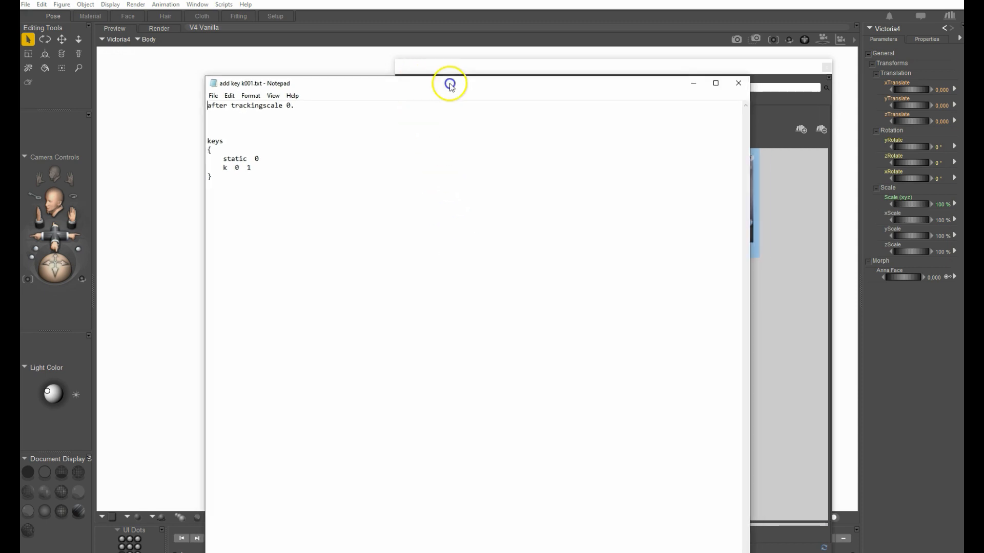
{"action": "left_click_drag", "start_coordinate": [450, 85], "coordinate": [0, 62]}
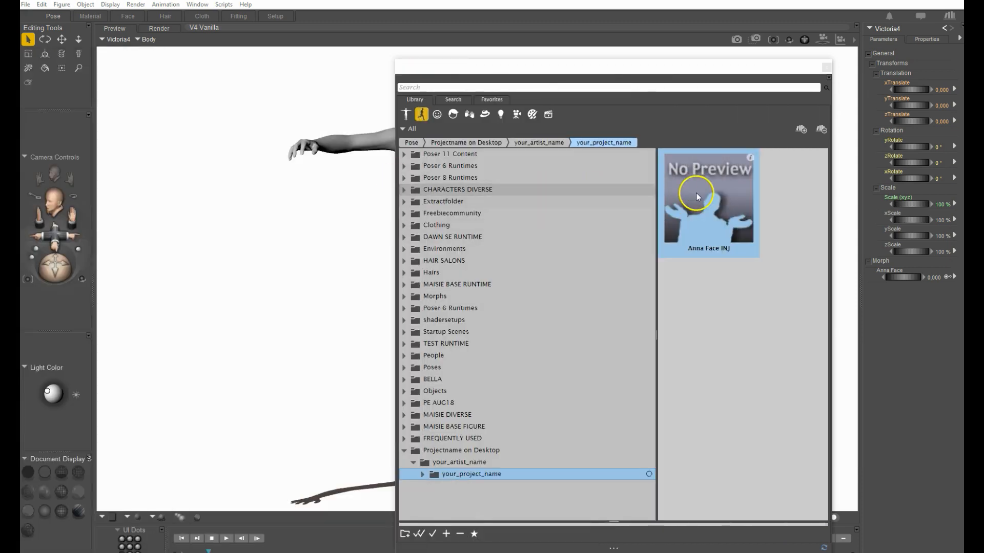
Show the Anna Face INJ library item in Explorer and open Anna Face INJ.pz2 for editing in Notepad++
{"action": "right_click", "coordinate": [703, 220]}
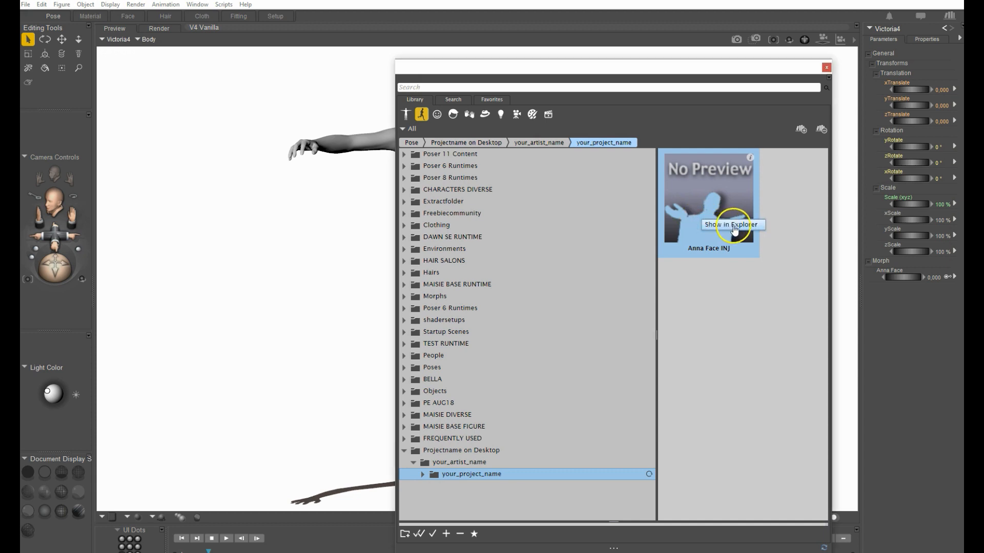
{"action": "left_click", "coordinate": [726, 225]}
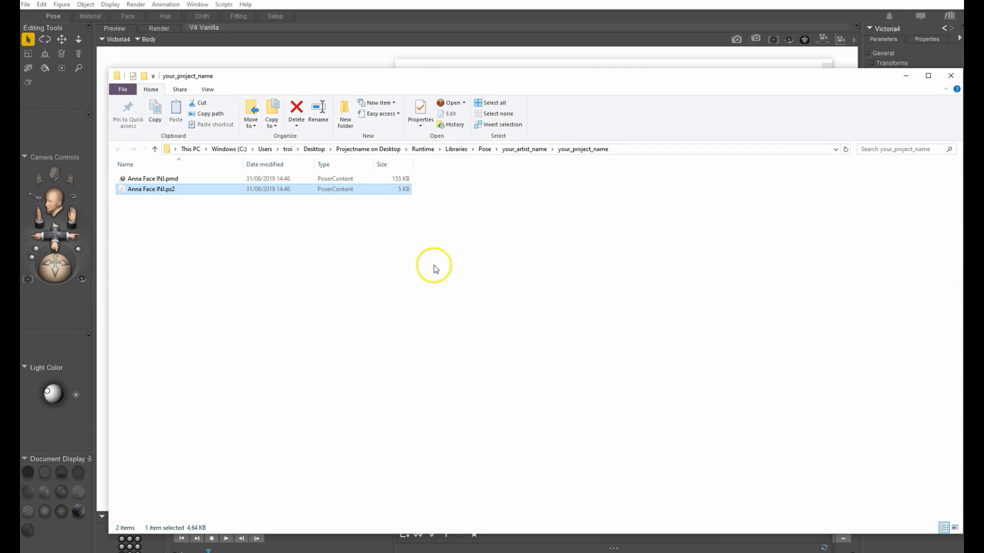
{"action": "right_click", "coordinate": [173, 191]}
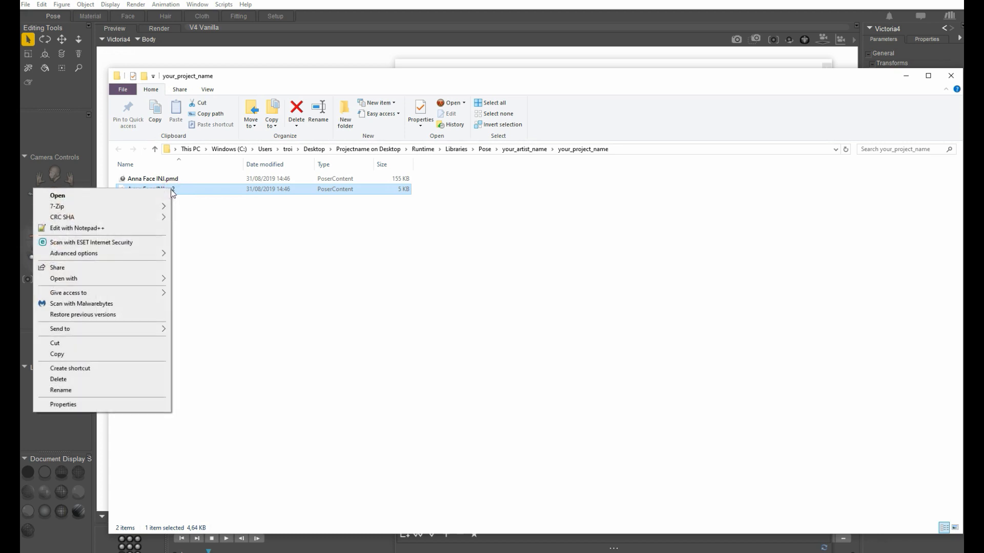
{"action": "left_click", "coordinate": [108, 229]}
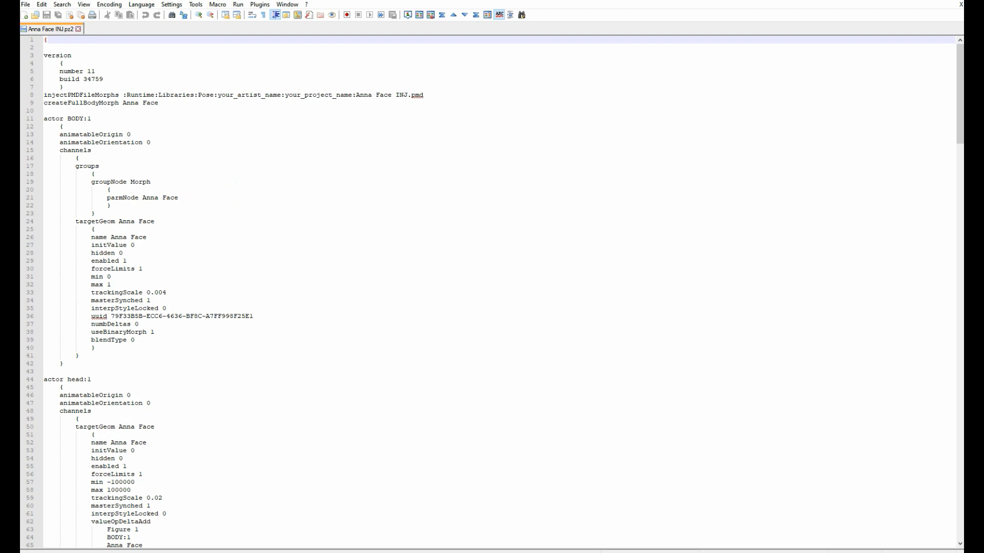
Copy the keys block from add key k001.txt and paste it below trackingScale 0.004 in the BODY section of Anna Face INJ.pz2
{"action": "left_click_drag", "start_coordinate": [21, 102], "coordinate": [817, 61]}
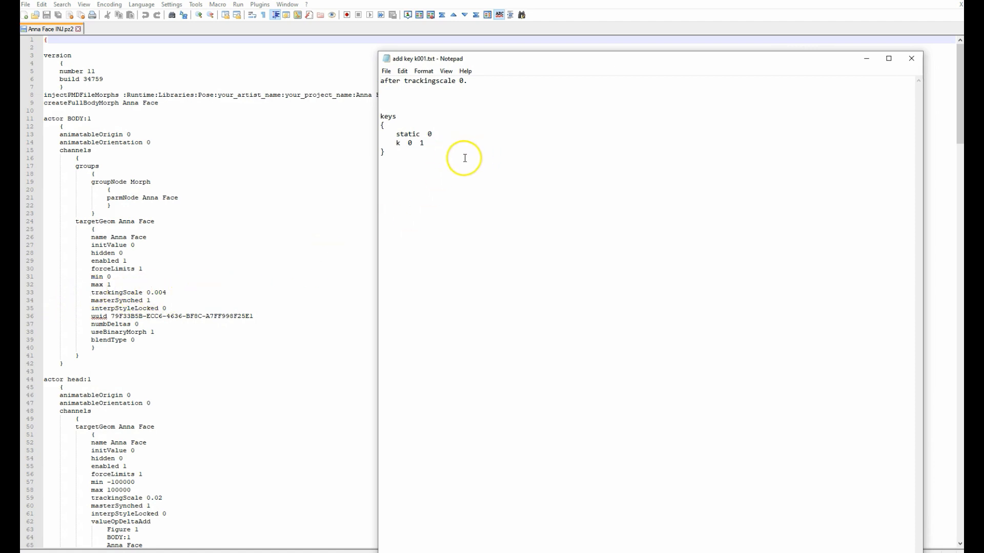
{"action": "left_click_drag", "start_coordinate": [398, 158], "coordinate": [339, 115]}
{"action": "key", "text": "ctrl+c"}
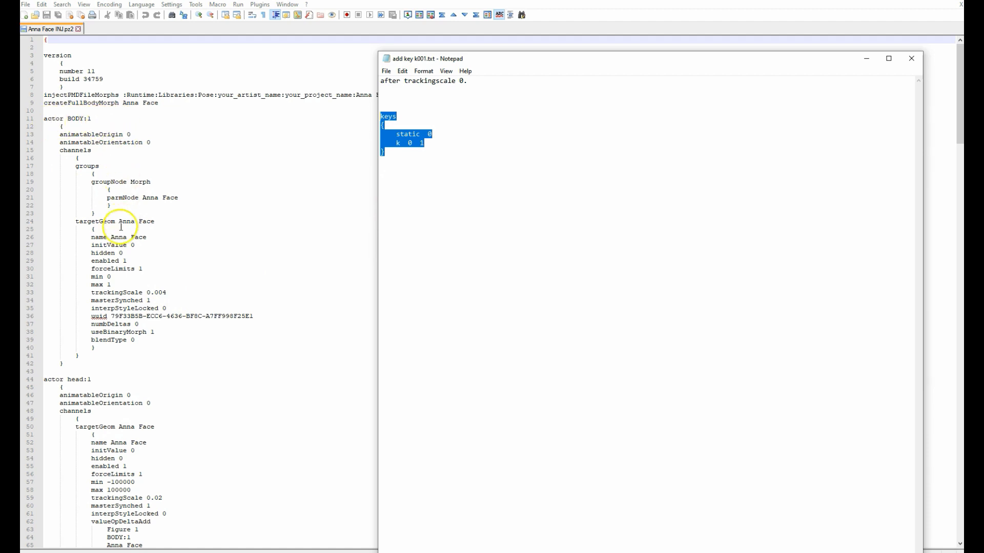
{"action": "left_click", "coordinate": [177, 295]}
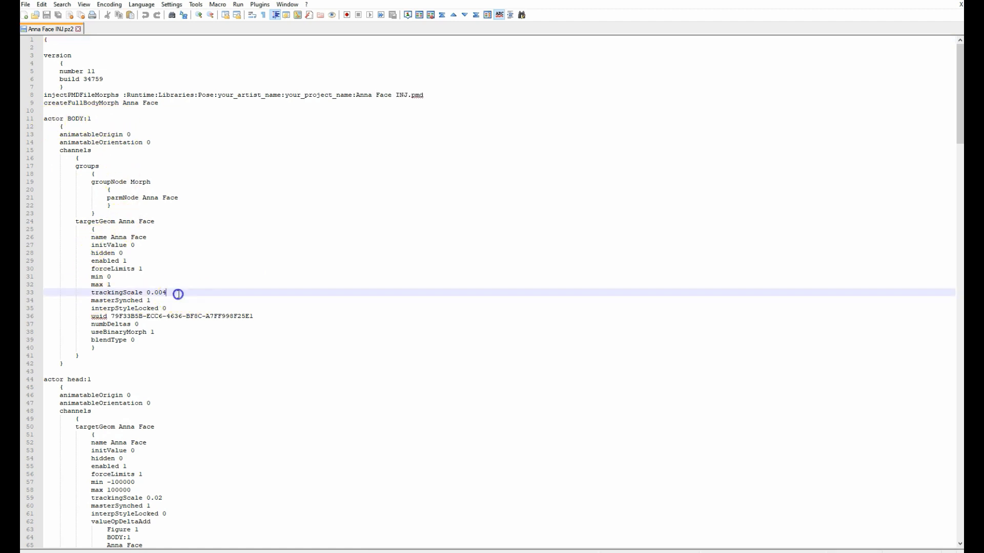
{"action": "key", "text": "Return"}
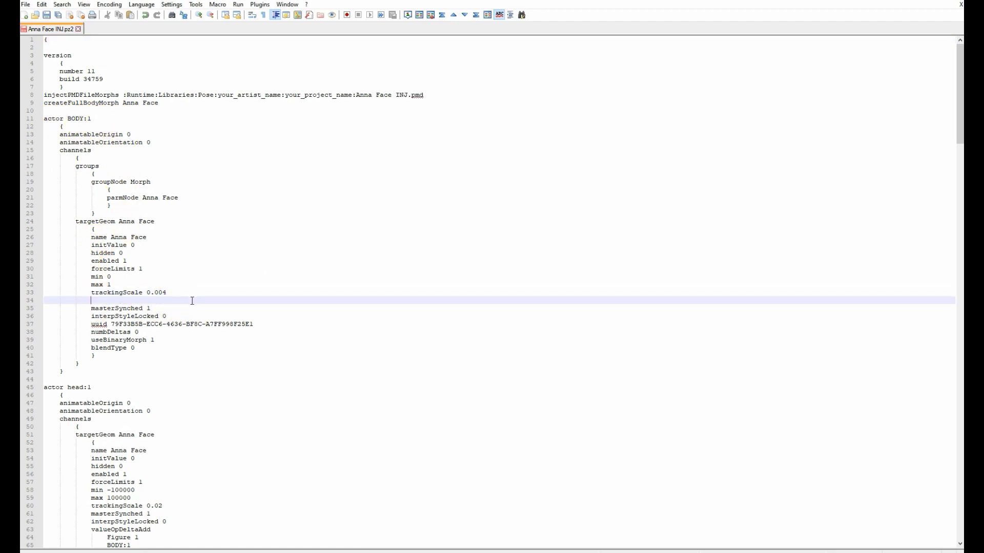
{"action": "key", "text": "ctrl+v"}
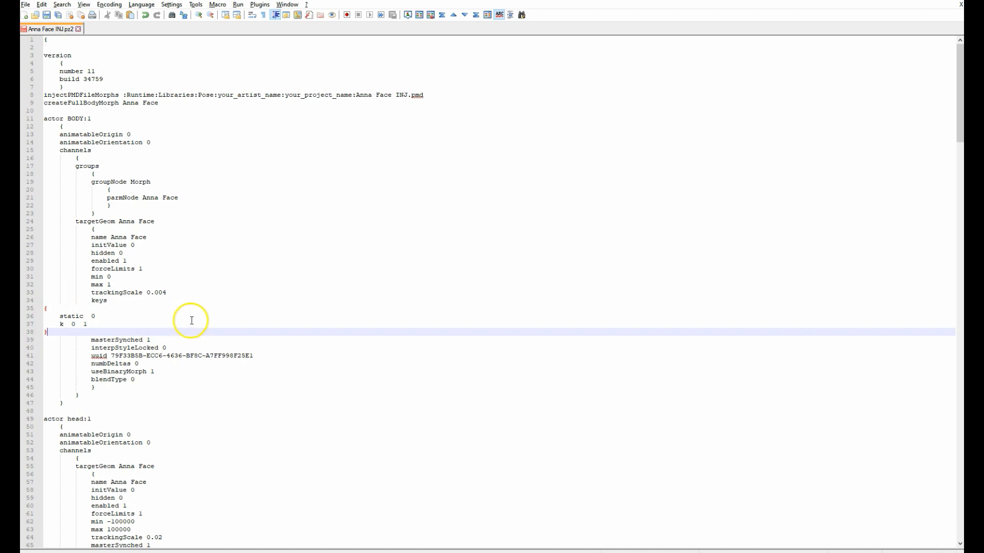
Change the pasted key line to k 0 0.7 and save Anna Face INJ.pz2
{"action": "double_click", "coordinate": [91, 324]}
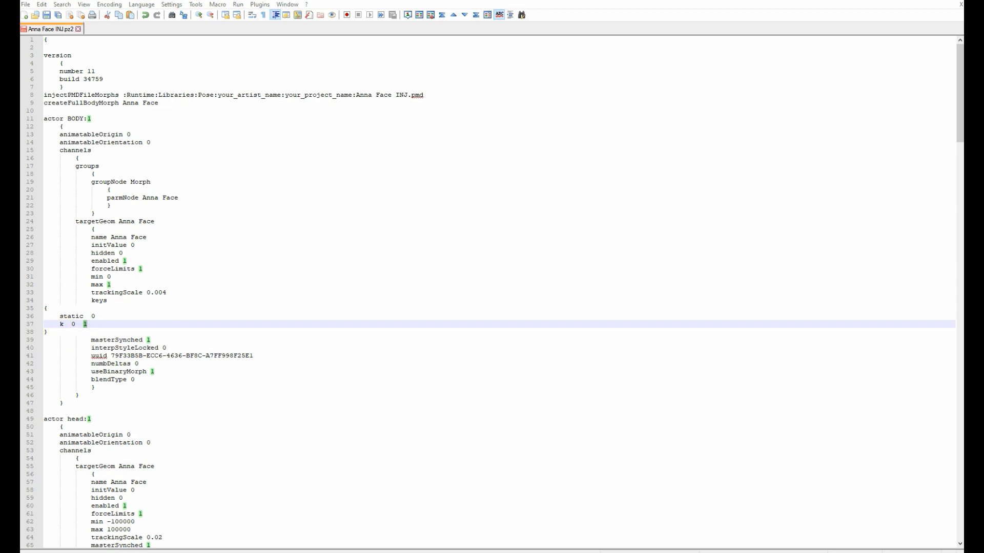
{"action": "left_click", "coordinate": [81, 326]}
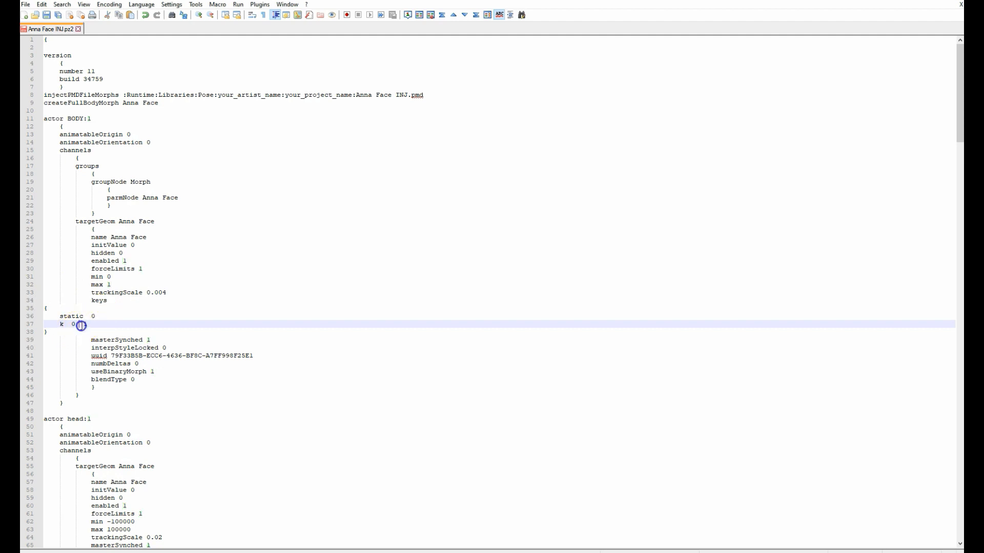
{"action": "double_click", "coordinate": [87, 325]}
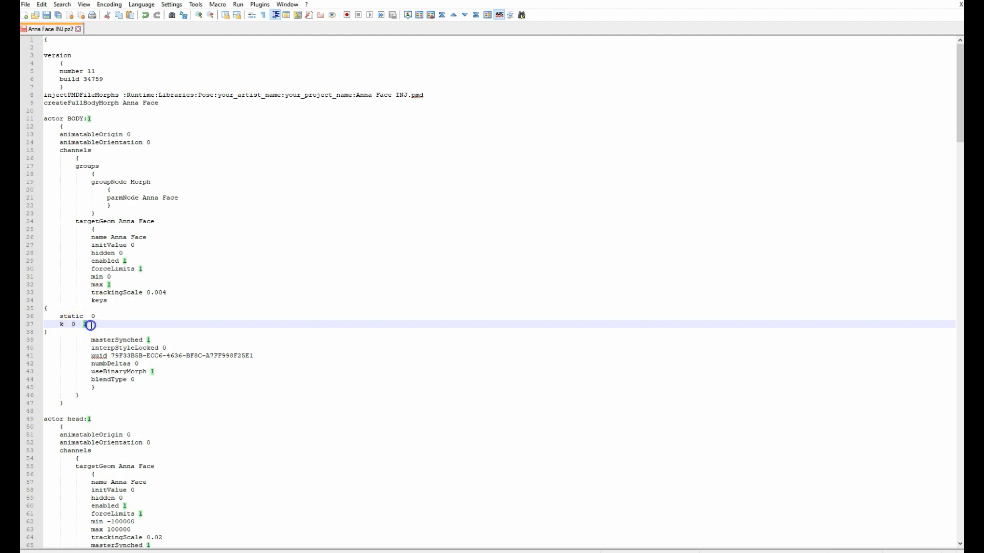
{"action": "type", "text": "0.7"}
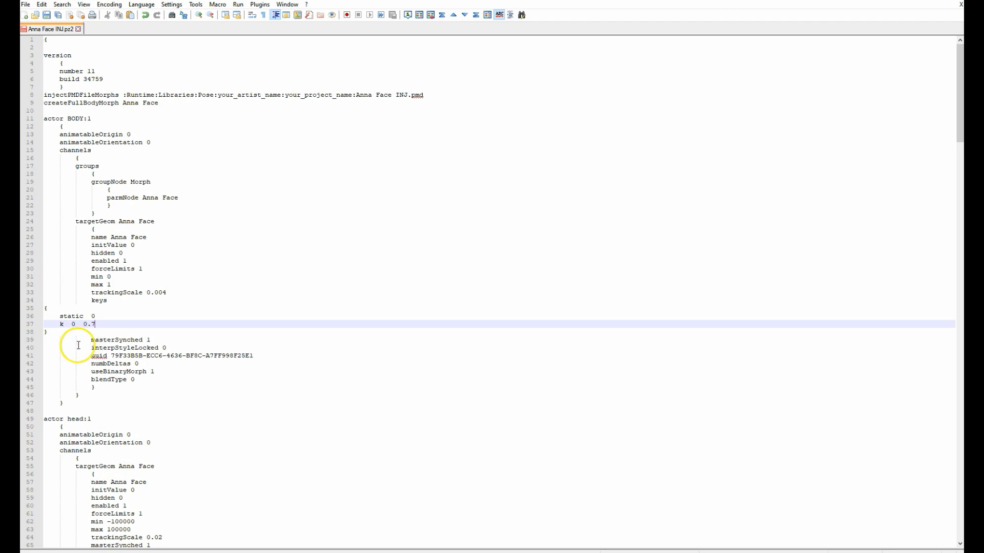
{"action": "key", "text": "ctrl+s"}
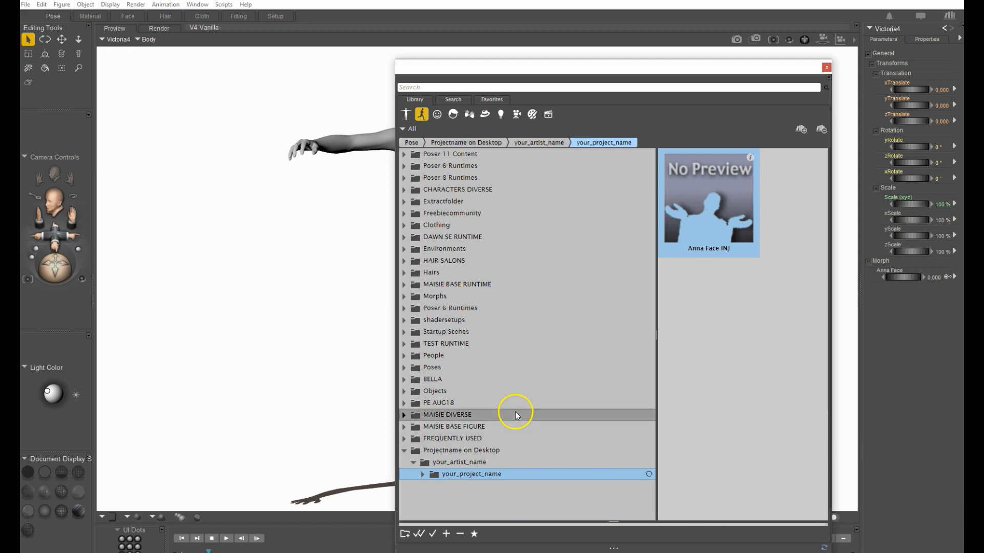
In Poser, revert the scene to its last saved version and apply the edited Anna Face INJ pose to Victoria4
{"action": "left_click", "coordinate": [26, 5]}
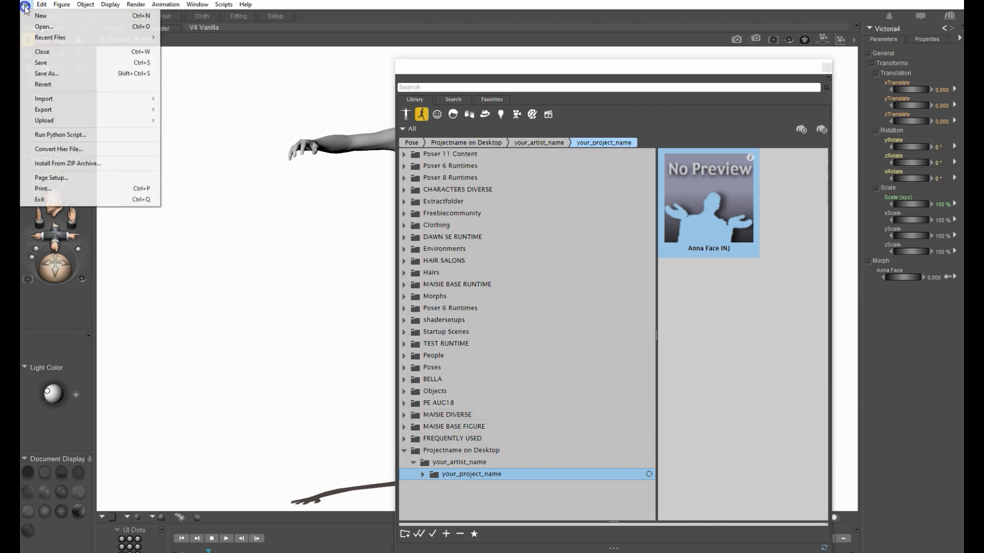
{"action": "left_click", "coordinate": [79, 85]}
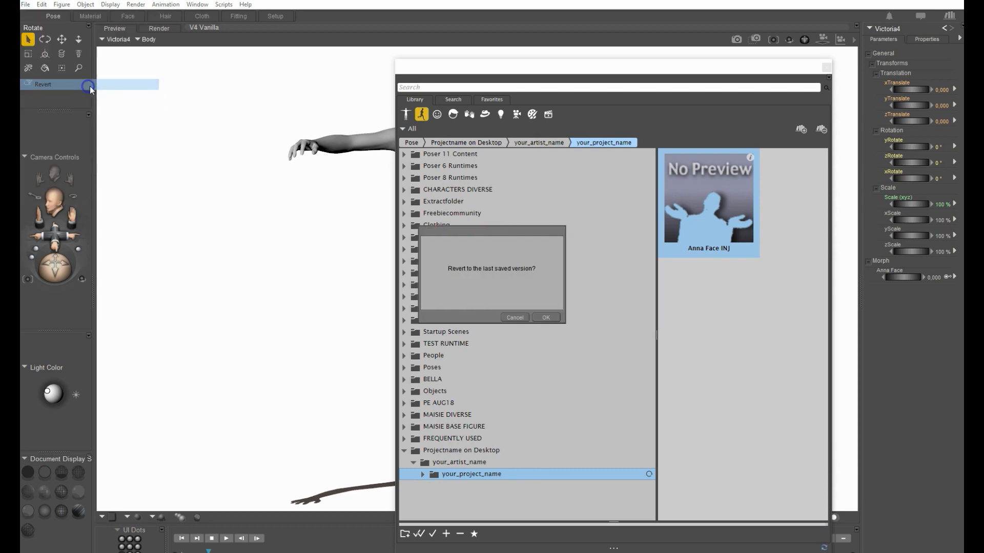
{"action": "left_click", "coordinate": [545, 317]}
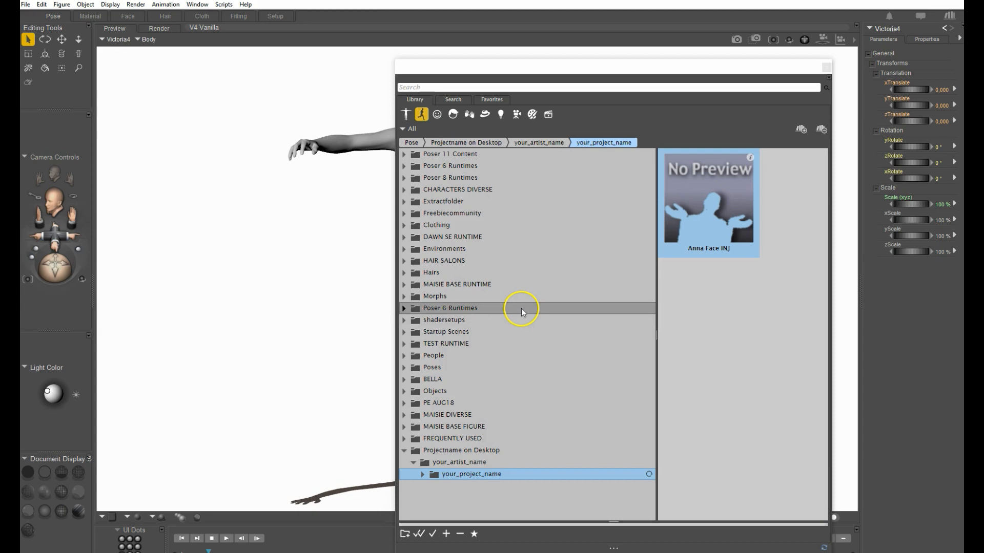
{"action": "left_click_drag", "start_coordinate": [680, 56], "coordinate": [631, 33]}
{"action": "double_click", "coordinate": [646, 208]}
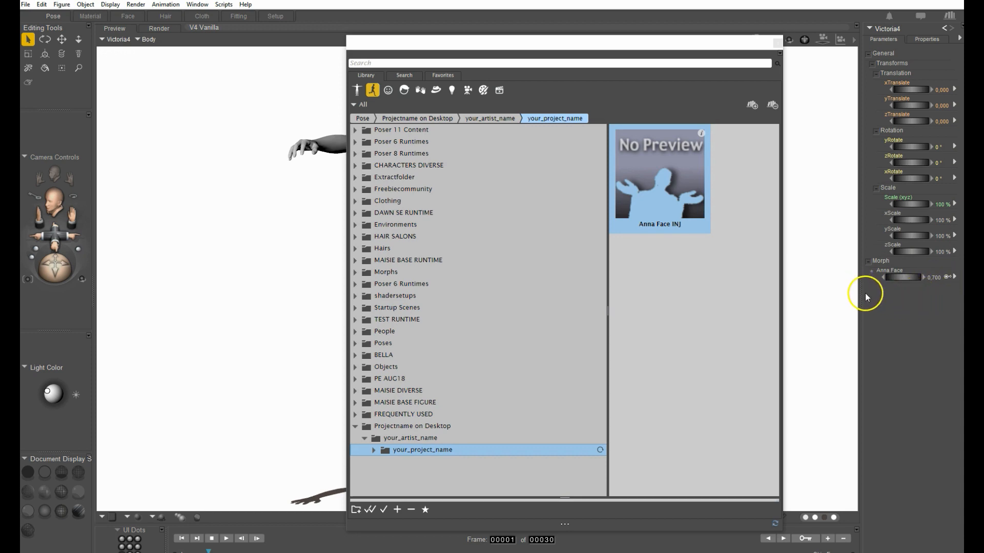
Show Anna Face INJ in Explorer, duplicate its pz2 file in the same folder, and rename the copy Anna Face ZERO.pz2
{"action": "right_click", "coordinate": [678, 211]}
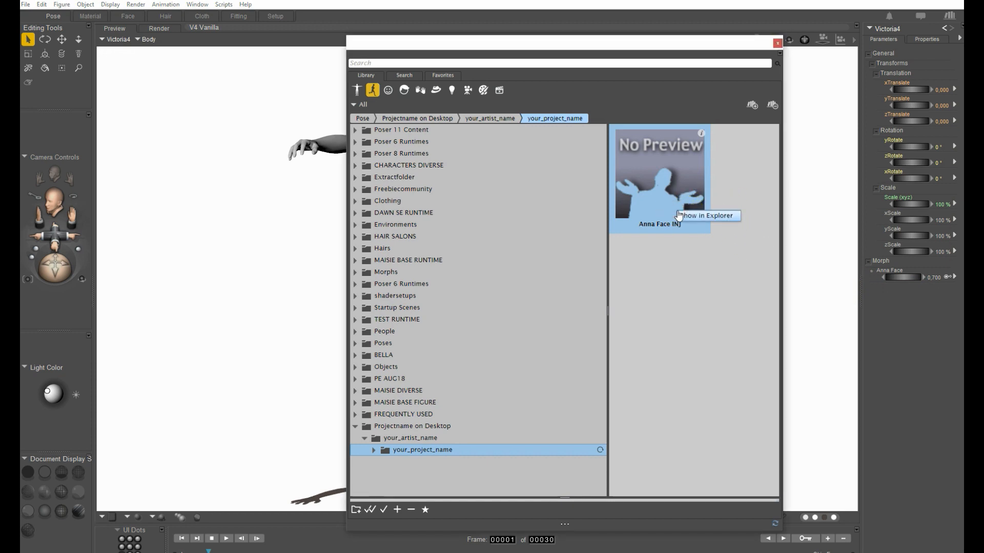
{"action": "left_click", "coordinate": [699, 216]}
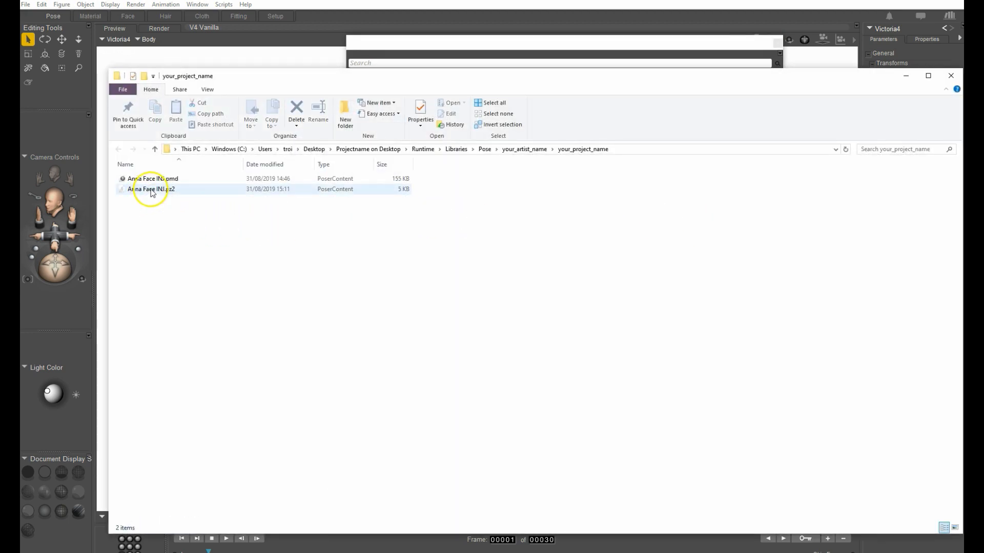
{"action": "left_click_drag", "start_coordinate": [150, 191], "coordinate": [156, 219]}
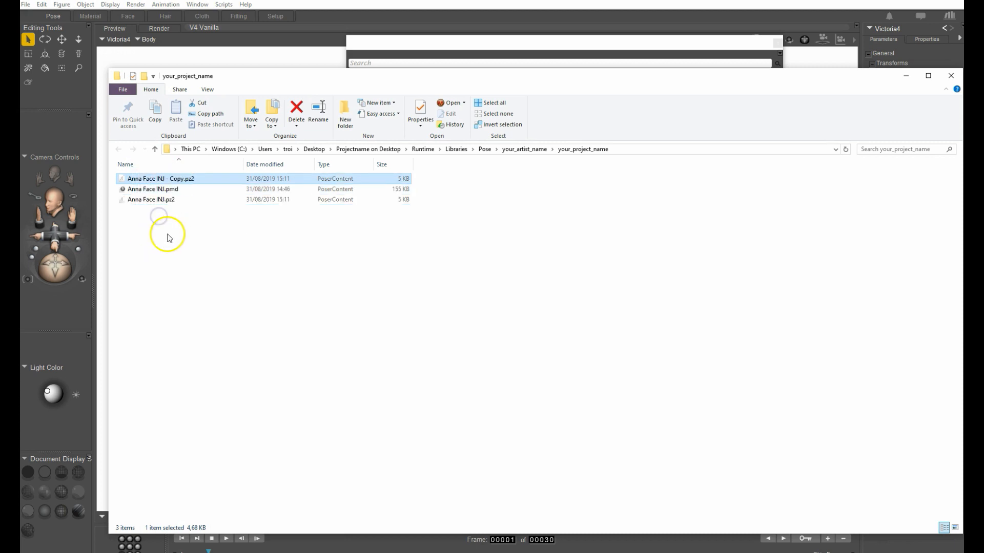
{"action": "left_click", "coordinate": [159, 181]}
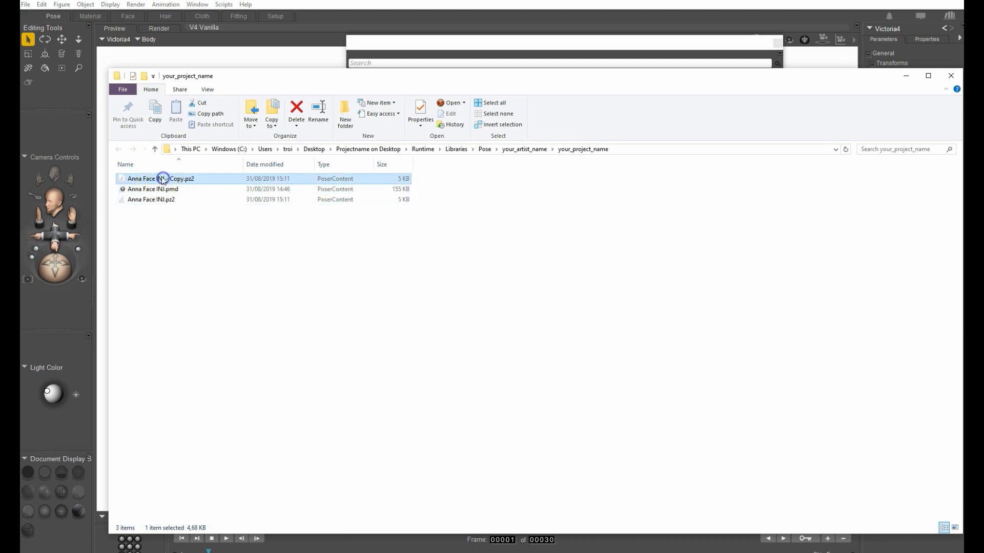
{"action": "left_click", "coordinate": [160, 179]}
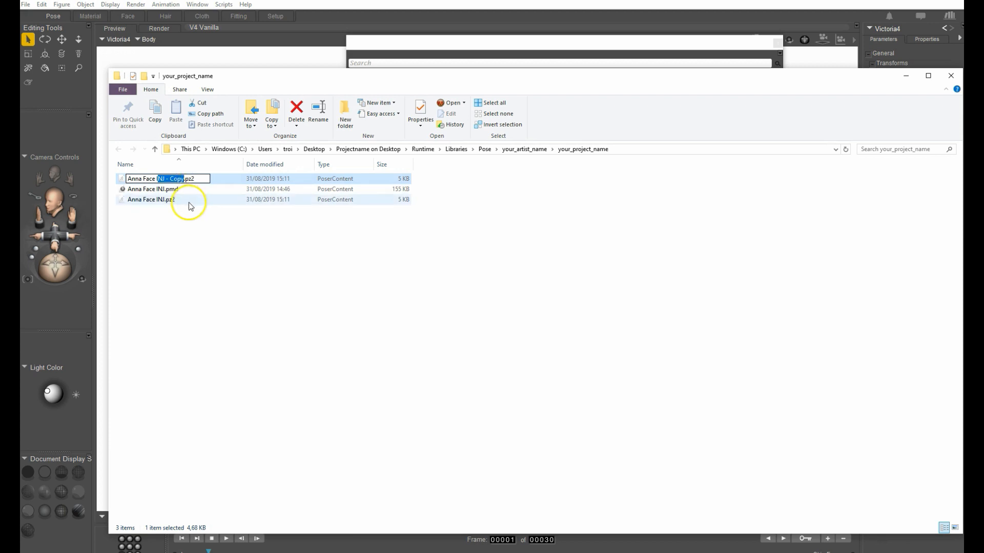
{"action": "key", "text": "BackSpace"}
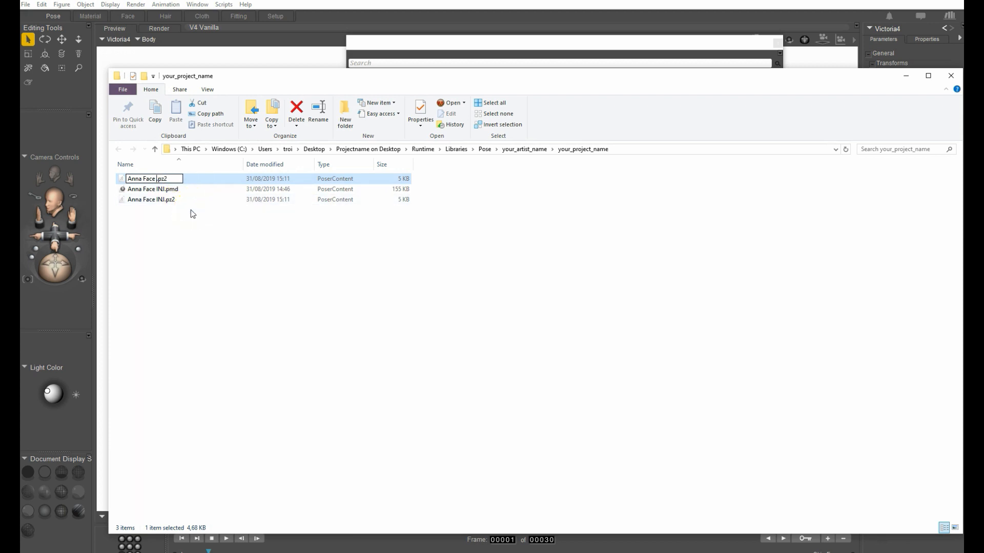
{"action": "type", "text": "ZERO"}
{"action": "left_click", "coordinate": [171, 254]}
Open Anna Face ZERO.pz2 in Notepad++, change its key line to k 0 0, and save the file
{"action": "left_click", "coordinate": [175, 200]}
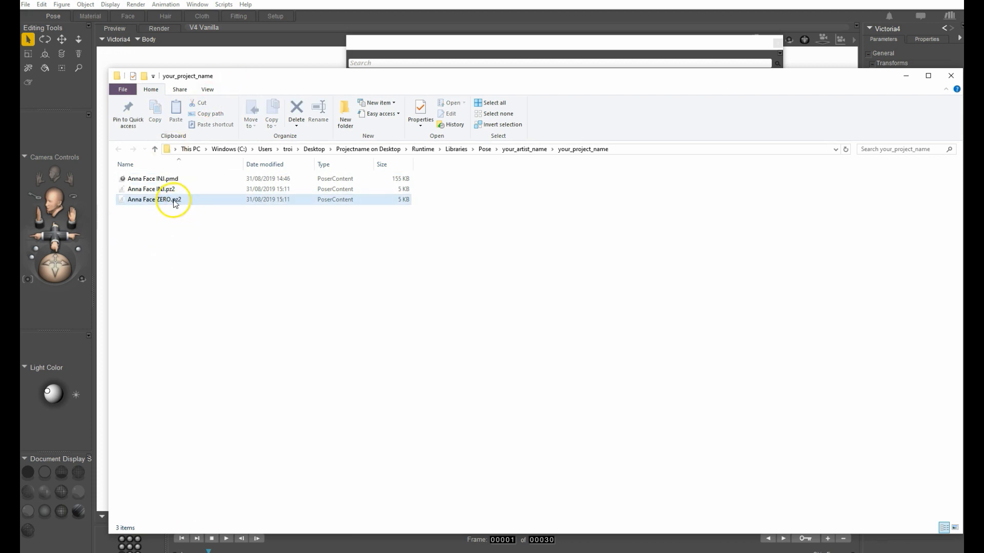
{"action": "right_click", "coordinate": [175, 201]}
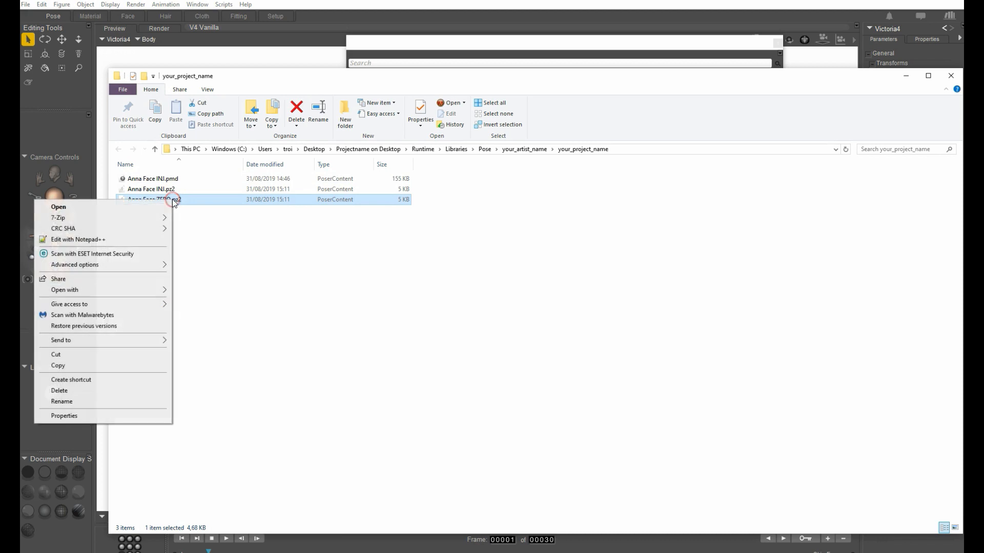
{"action": "left_click", "coordinate": [122, 241]}
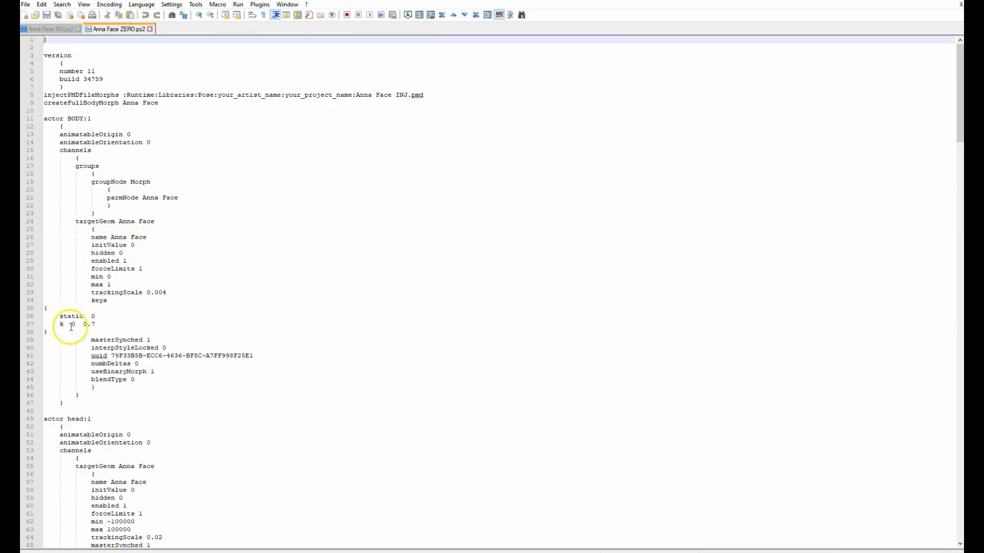
{"action": "left_click", "coordinate": [88, 325]}
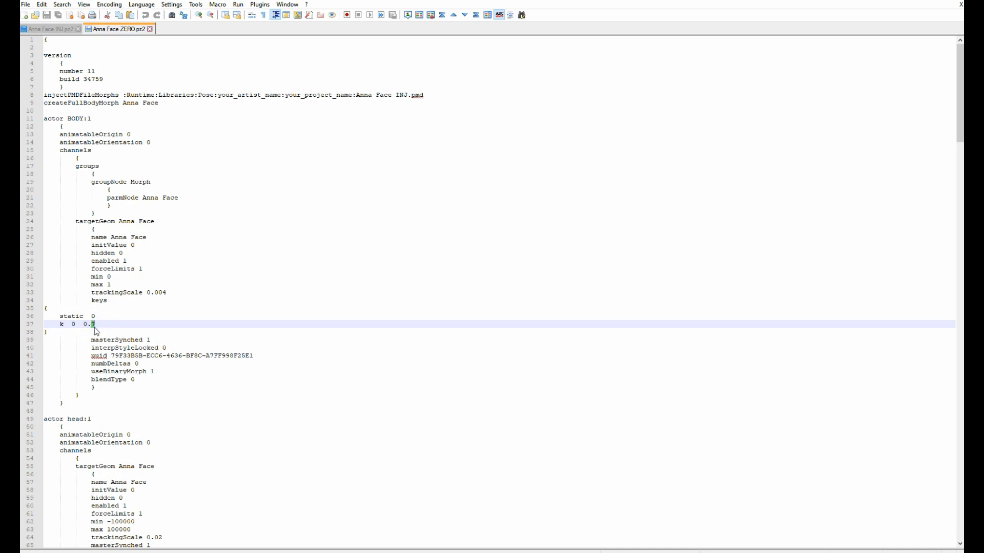
{"action": "key", "text": "BackSpace"}
{"action": "key", "text": "BackSpace"}
{"action": "key", "text": "ctrl+s"}
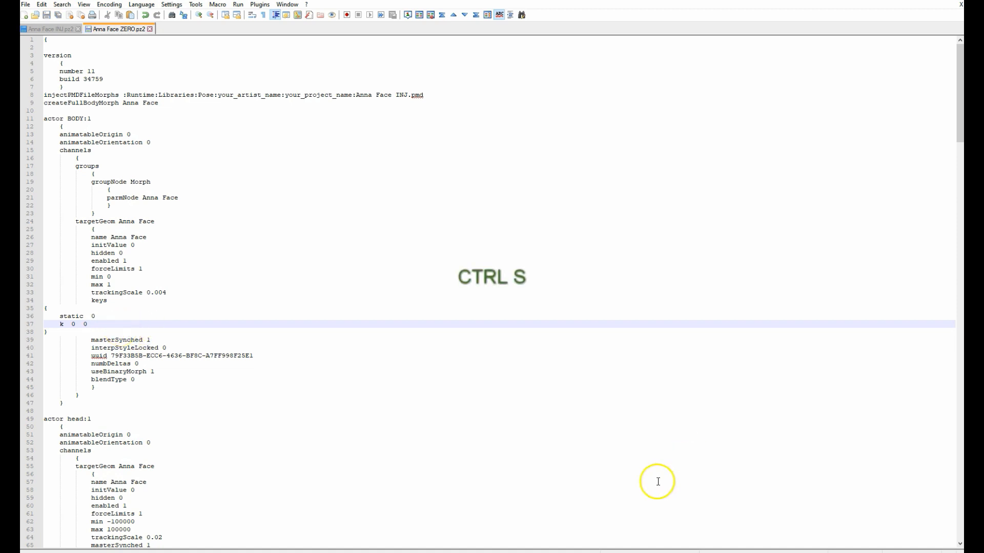
Switch back to Poser, refresh the your_project_name library folder, and move the library window clear of the parameters
{"action": "key", "text": "alt+Tab"}
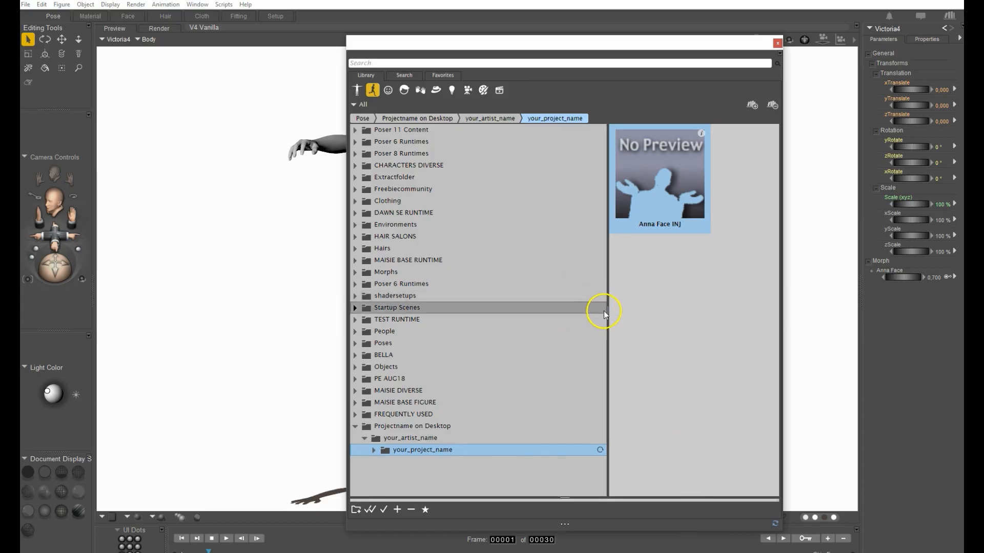
{"action": "left_click", "coordinate": [600, 450]}
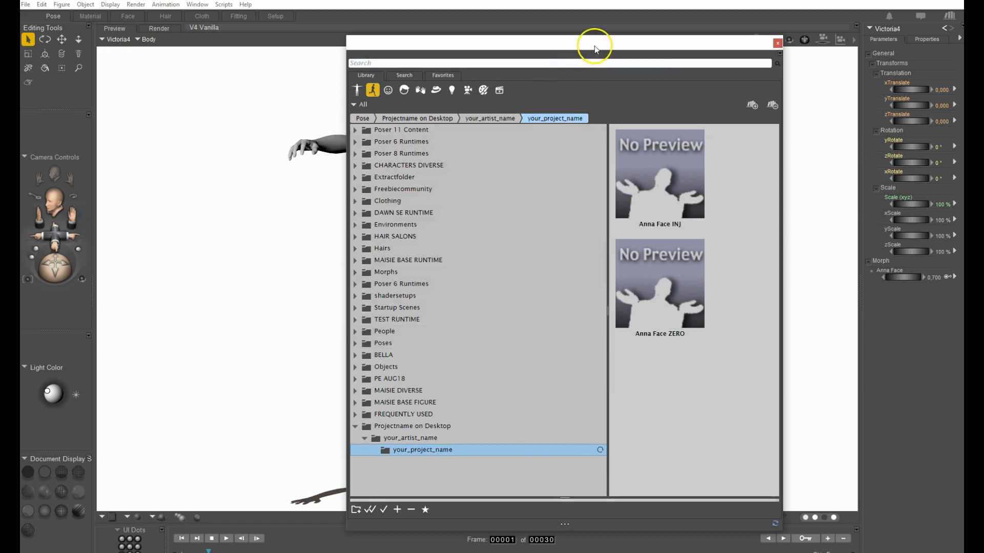
{"action": "left_click_drag", "start_coordinate": [592, 44], "coordinate": [343, 46]}
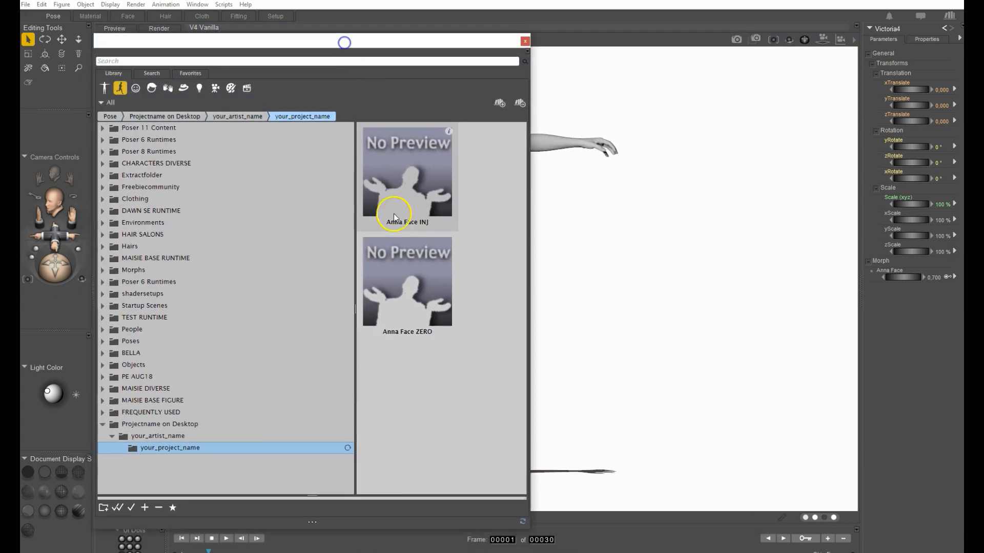
Test the poses on Victoria4 by applying Anna Face ZERO, Anna Face INJ, and Anna Face ZERO again
{"action": "left_click", "coordinate": [420, 307]}
{"action": "left_click", "coordinate": [899, 279]}
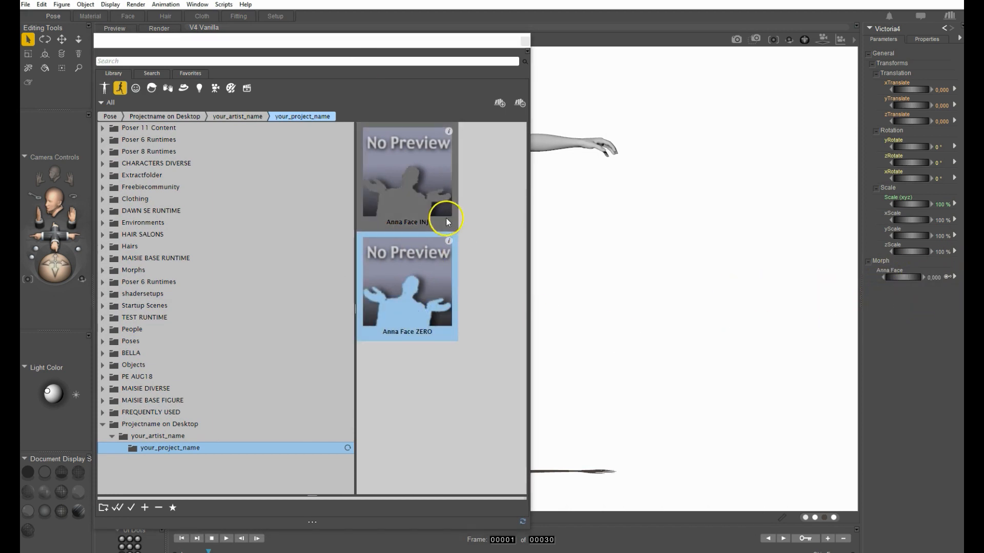
{"action": "left_click", "coordinate": [431, 202]}
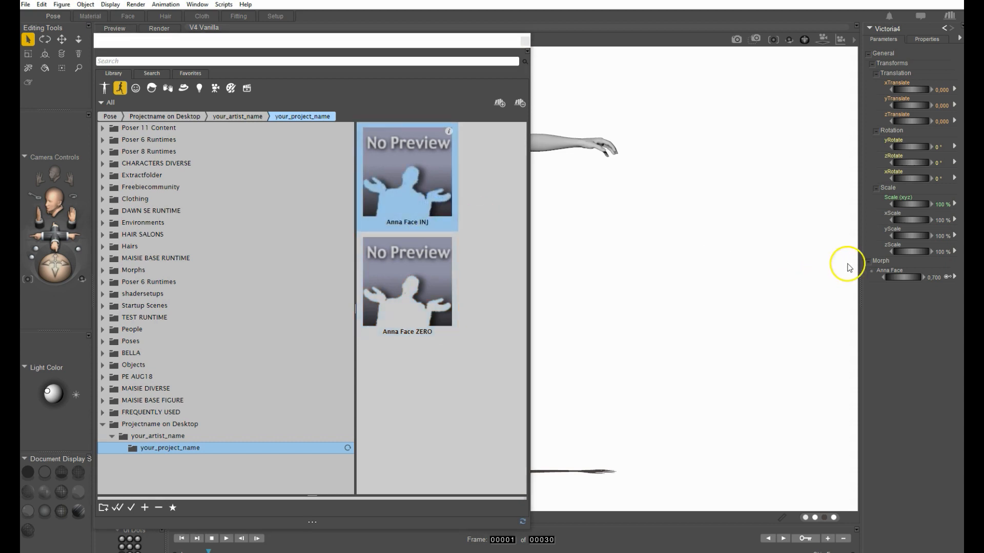
{"action": "left_click", "coordinate": [399, 282]}
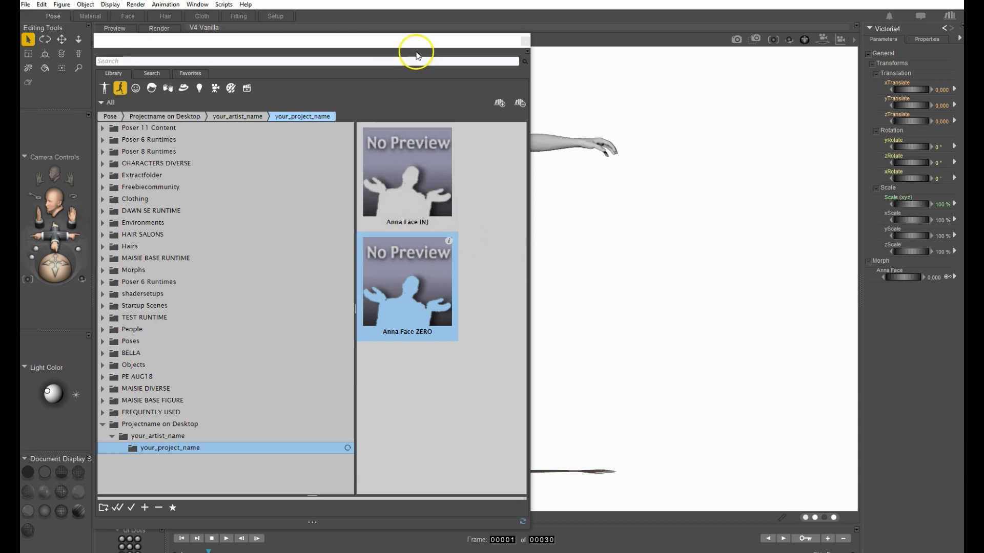
Move the library window off the figure and delete the Anna Face morph from Victoria4's Body and all its child parts
{"action": "left_click_drag", "start_coordinate": [421, 40], "coordinate": [23, 48]}
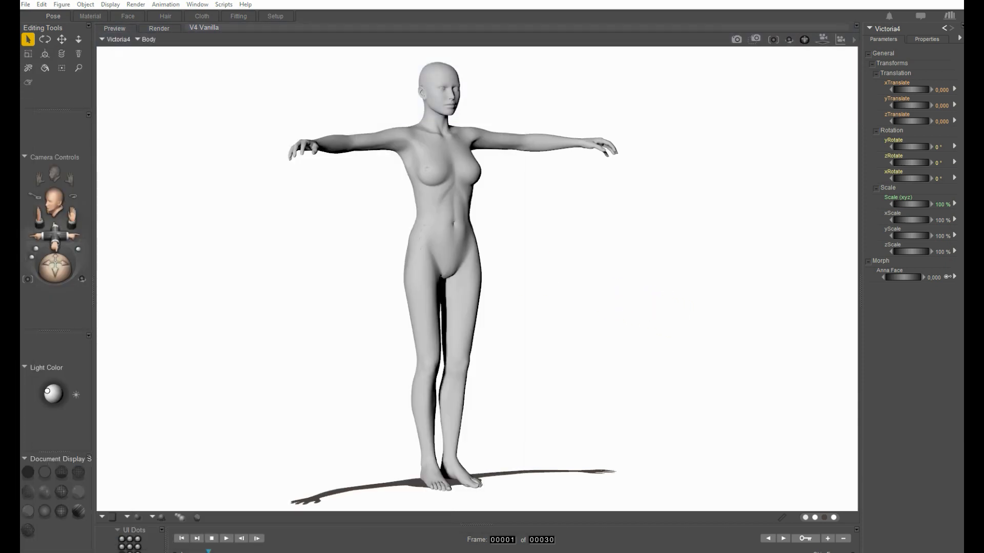
{"action": "left_click", "coordinate": [954, 277]}
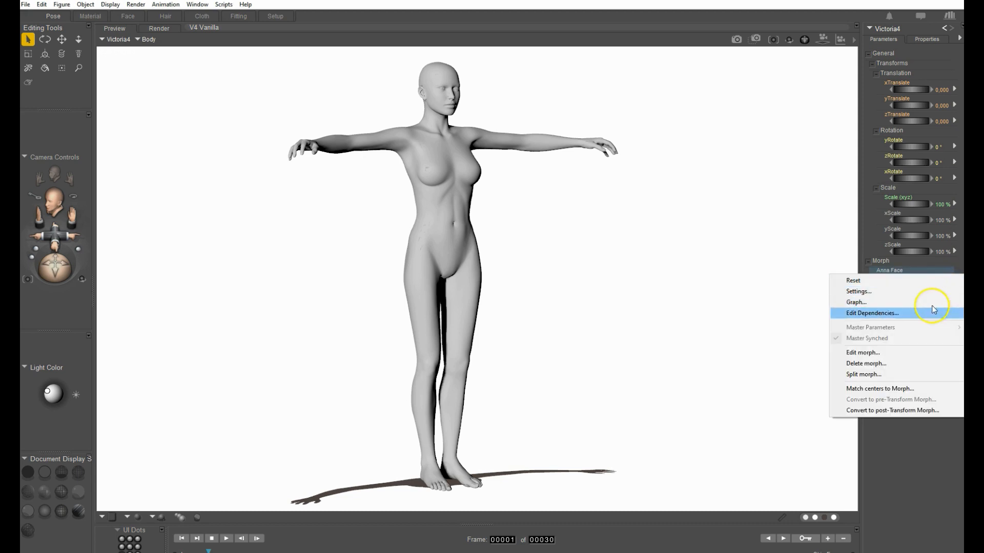
{"action": "left_click", "coordinate": [877, 363]}
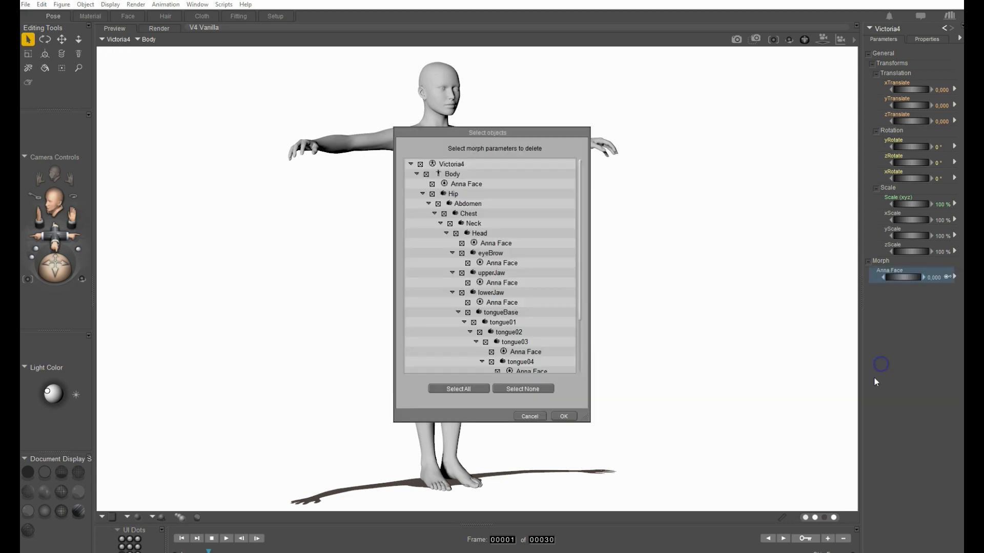
{"action": "left_click", "coordinate": [541, 391]}
{"action": "left_click", "coordinate": [426, 175]}
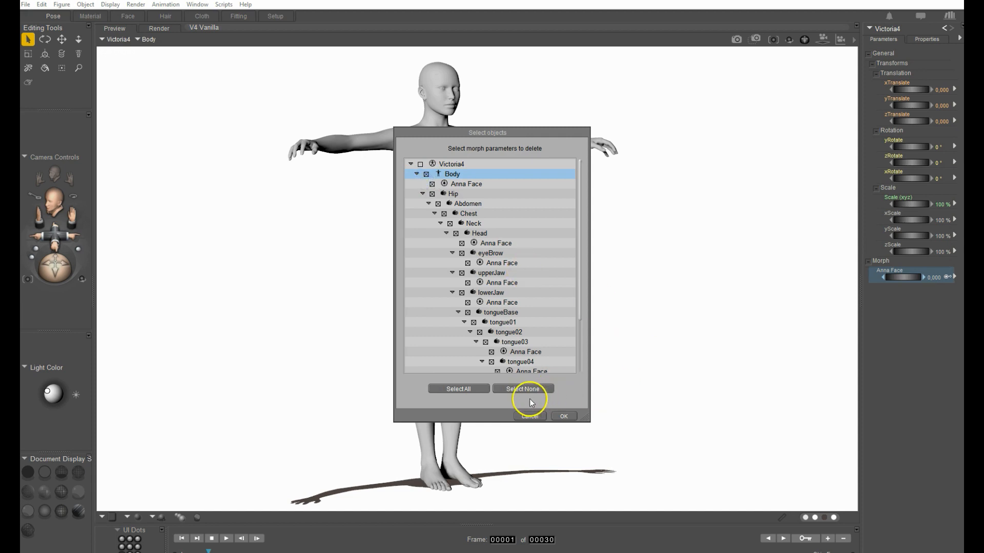
{"action": "left_click", "coordinate": [565, 416]}
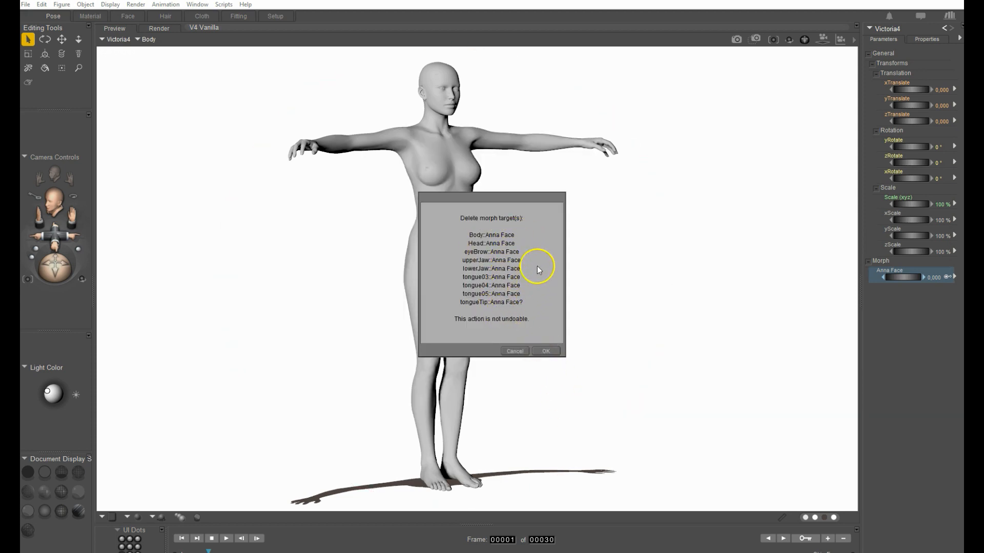
{"action": "left_click", "coordinate": [548, 350]}
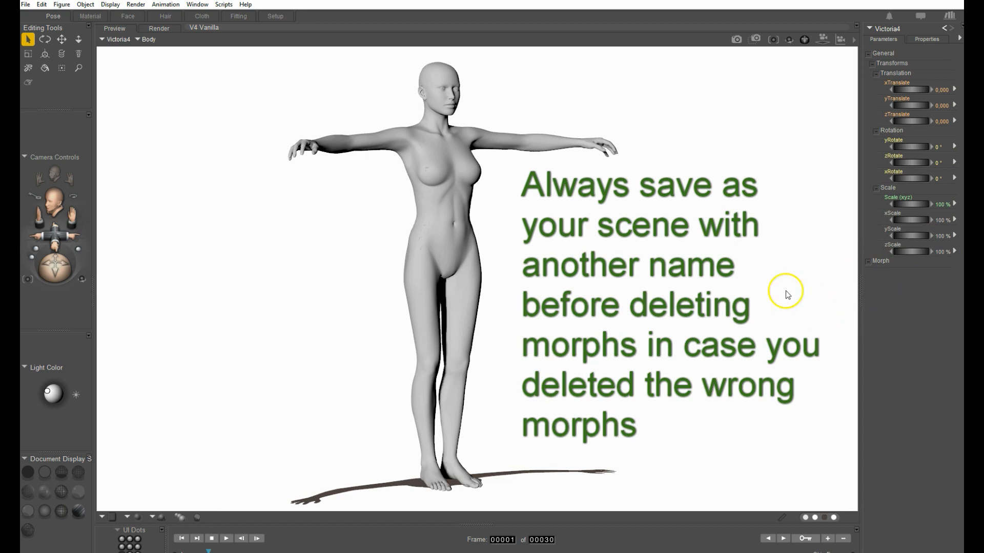
Bring the library window back over the middle of the preview with the Anna Face poses in reach
{"action": "left_click_drag", "start_coordinate": [807, 51], "coordinate": [782, 39]}
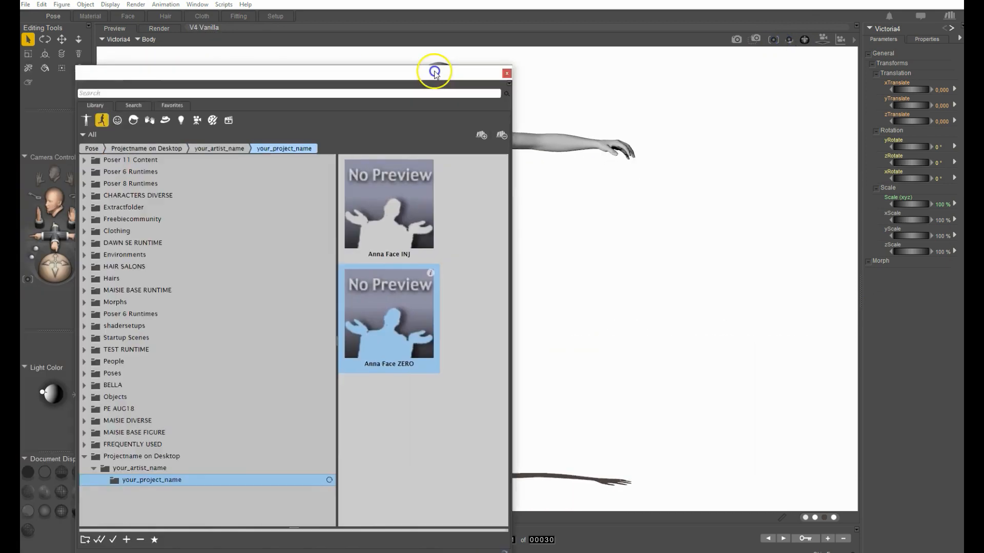
{"action": "left_click_drag", "start_coordinate": [435, 72], "coordinate": [576, 56]}
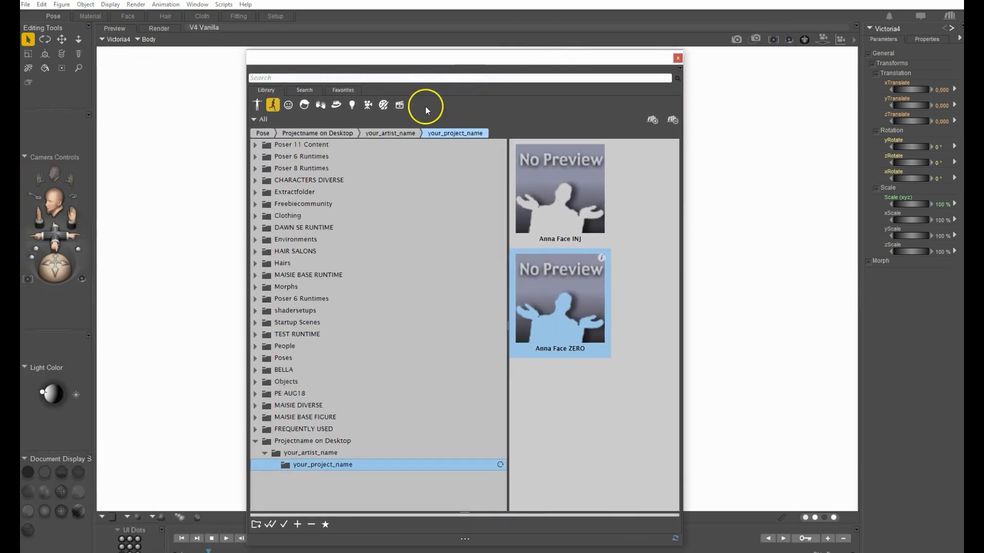